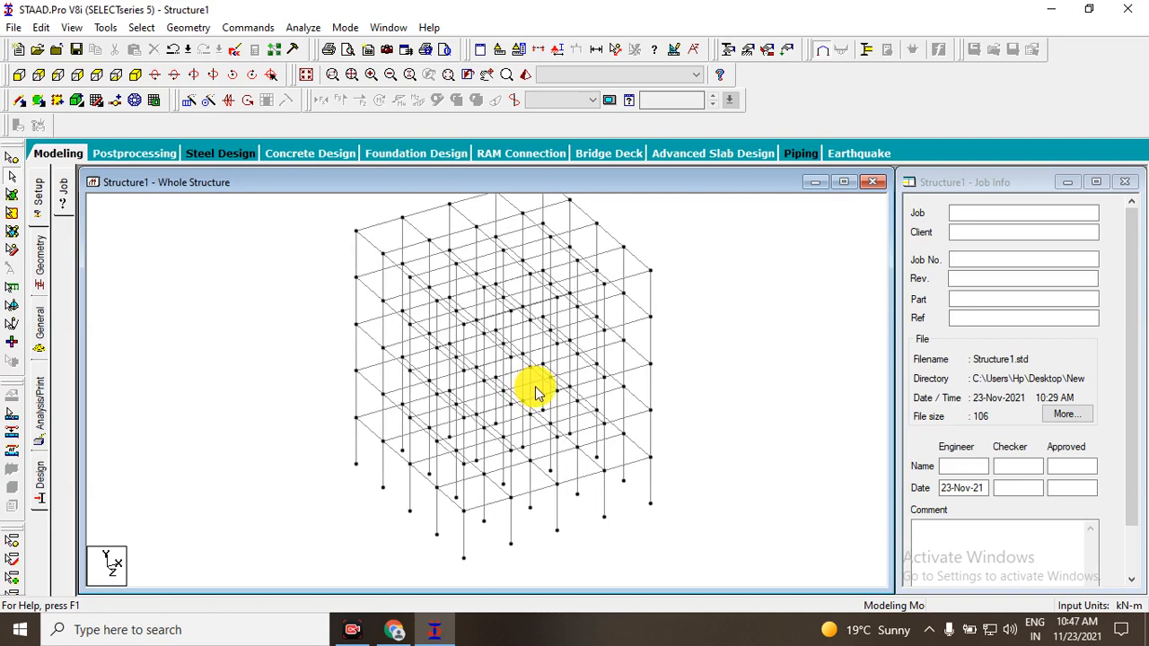
Examine the whole building frame in the isometric view by panning around it and zooming in and out.
middle_drag(616, 377, 590, 397)
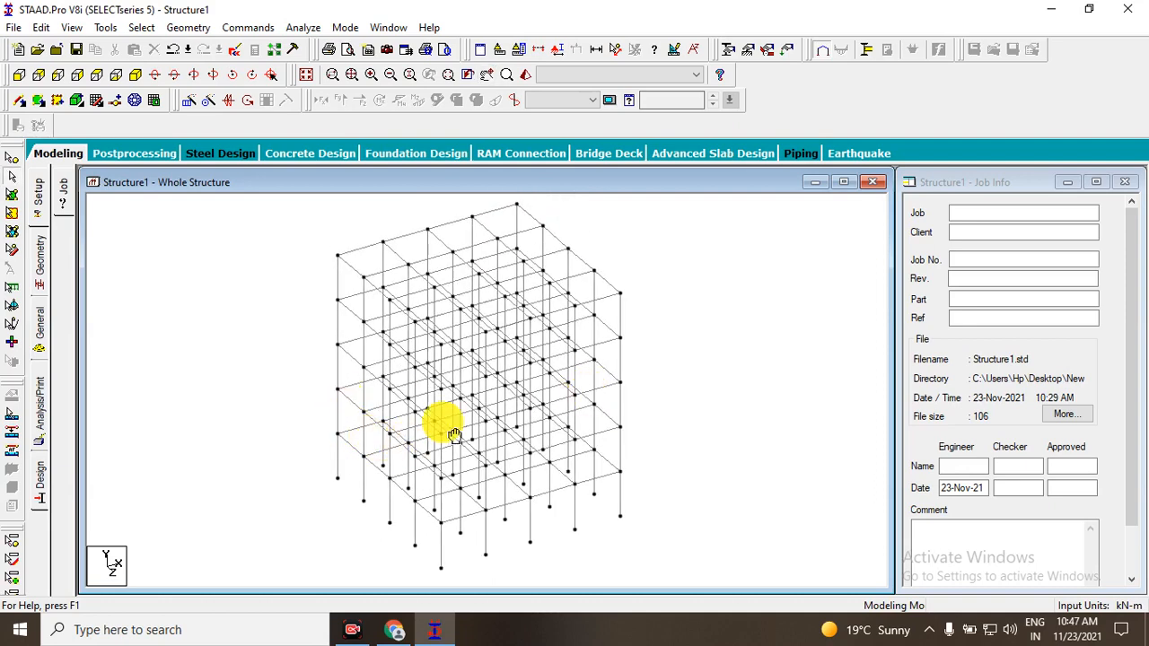
middle_drag(454, 434, 528, 392)
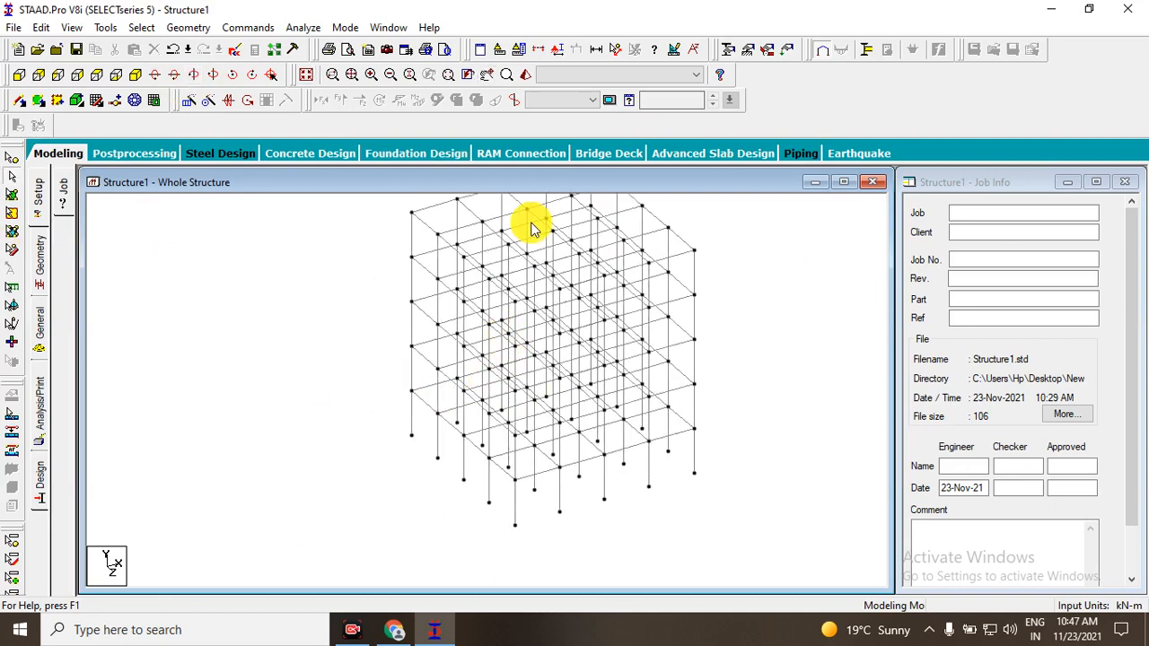
middle_drag(524, 357, 493, 425)
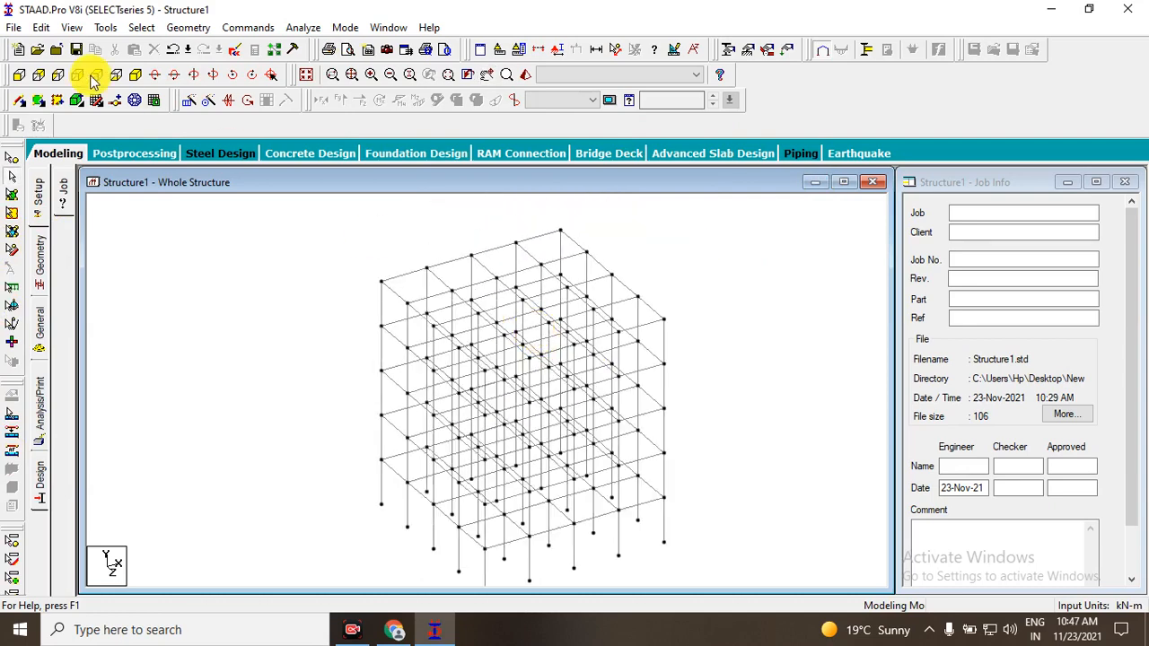
middle_drag(521, 353, 462, 307)
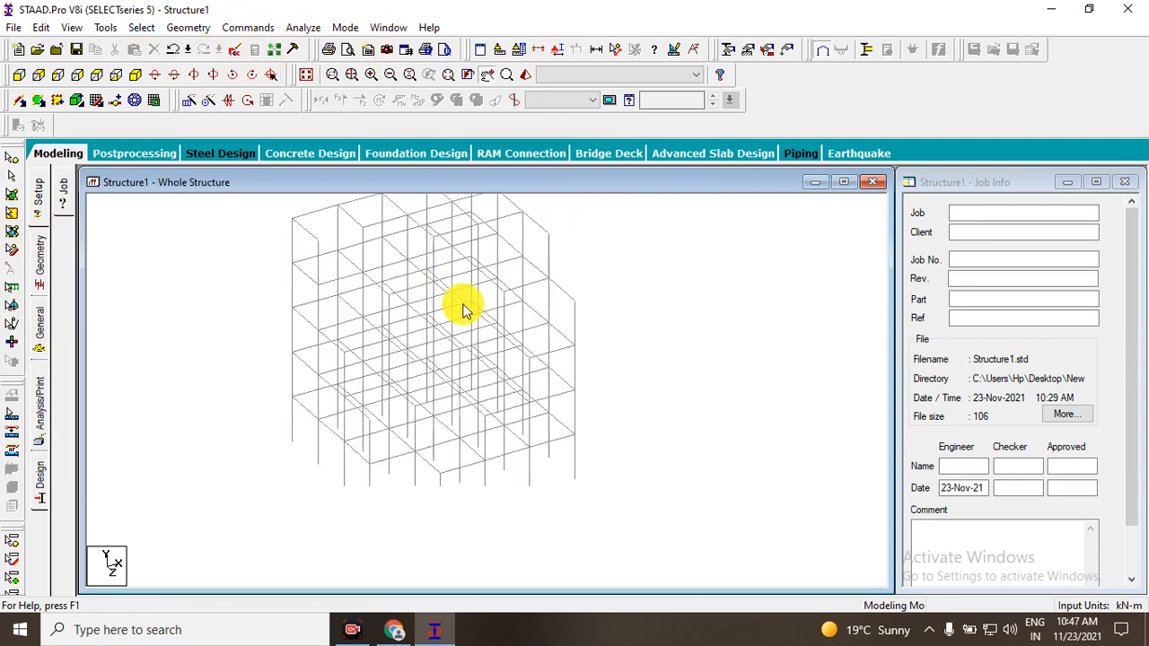
middle_drag(330, 374, 403, 416)
middle_drag(343, 353, 342, 330)
middle_drag(455, 366, 509, 408)
middle_drag(514, 356, 493, 383)
scroll(477, 363, up, 1)
scroll(441, 354, up, 2)
scroll(398, 354, down, 1)
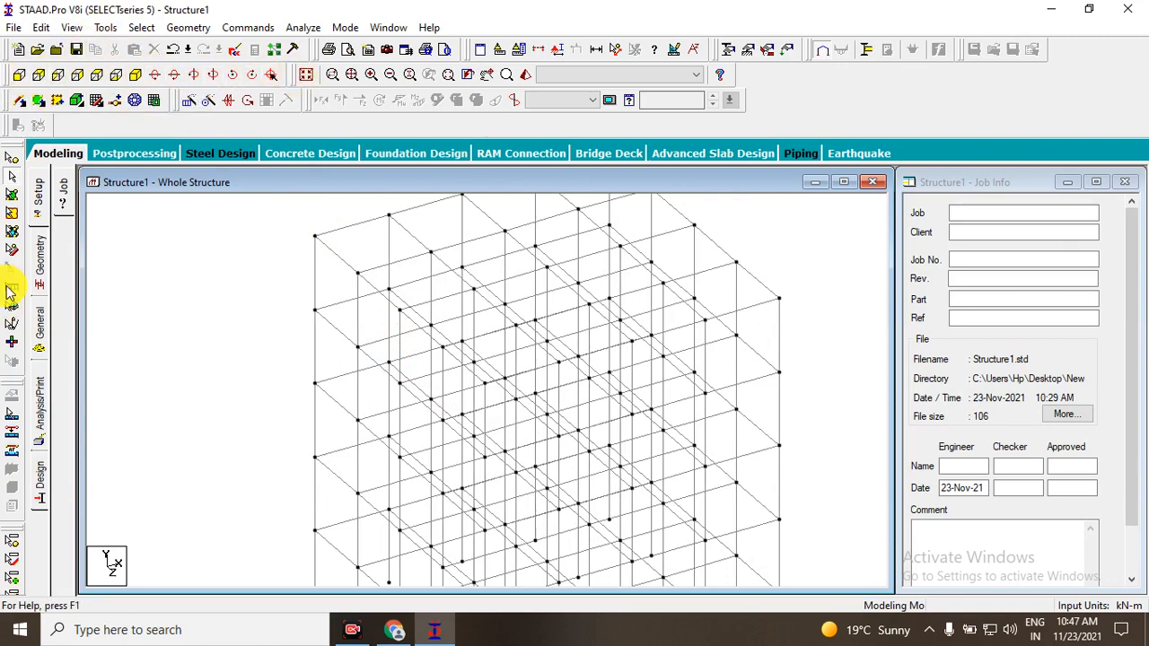
scroll(556, 341, down, 3)
middle_drag(556, 341, 500, 402)
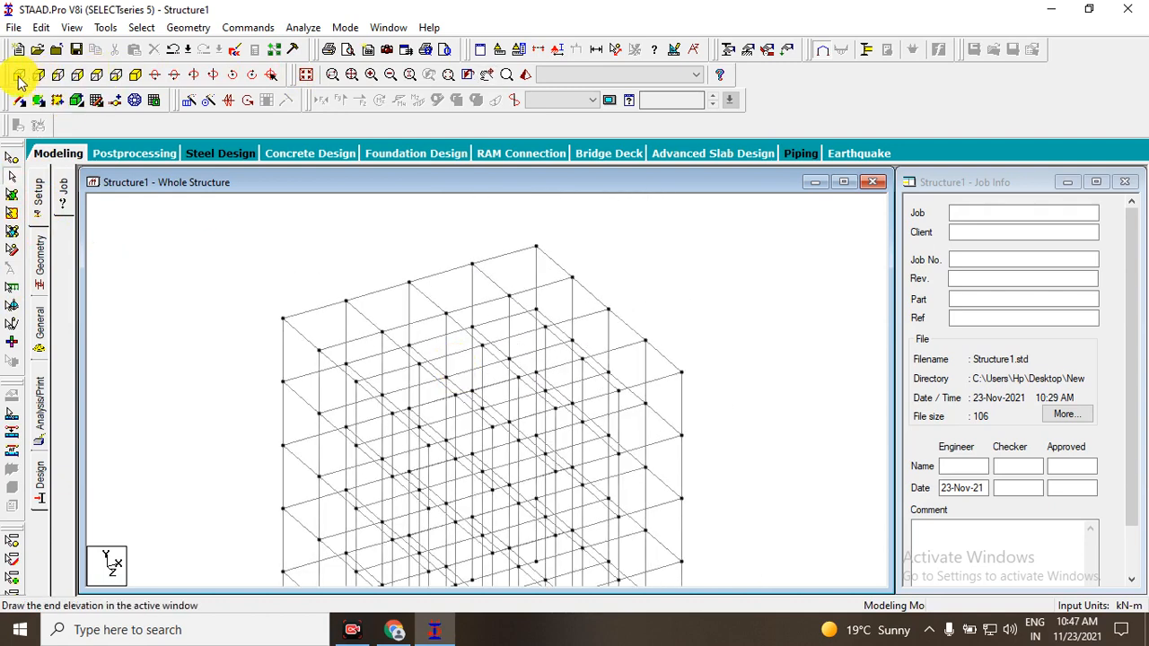
View the frame from +Z, -Z, both X sides, +Y and -Y, and return to the isometric view.
click(20, 77)
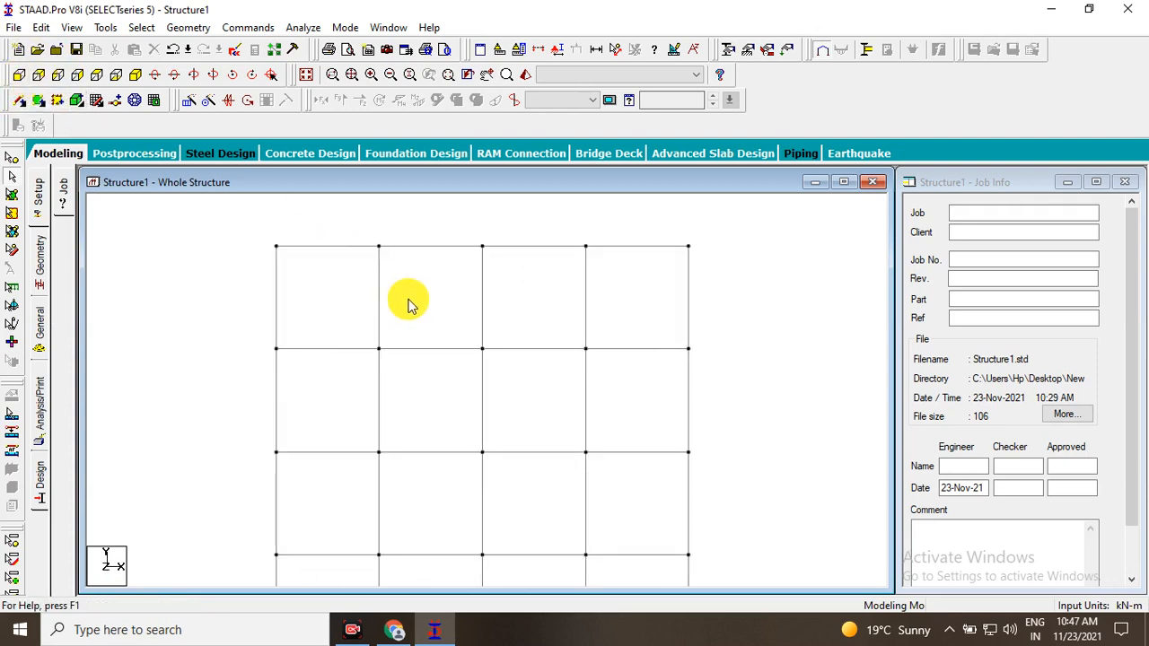
scroll(421, 305, down, 3)
scroll(507, 386, down, 3)
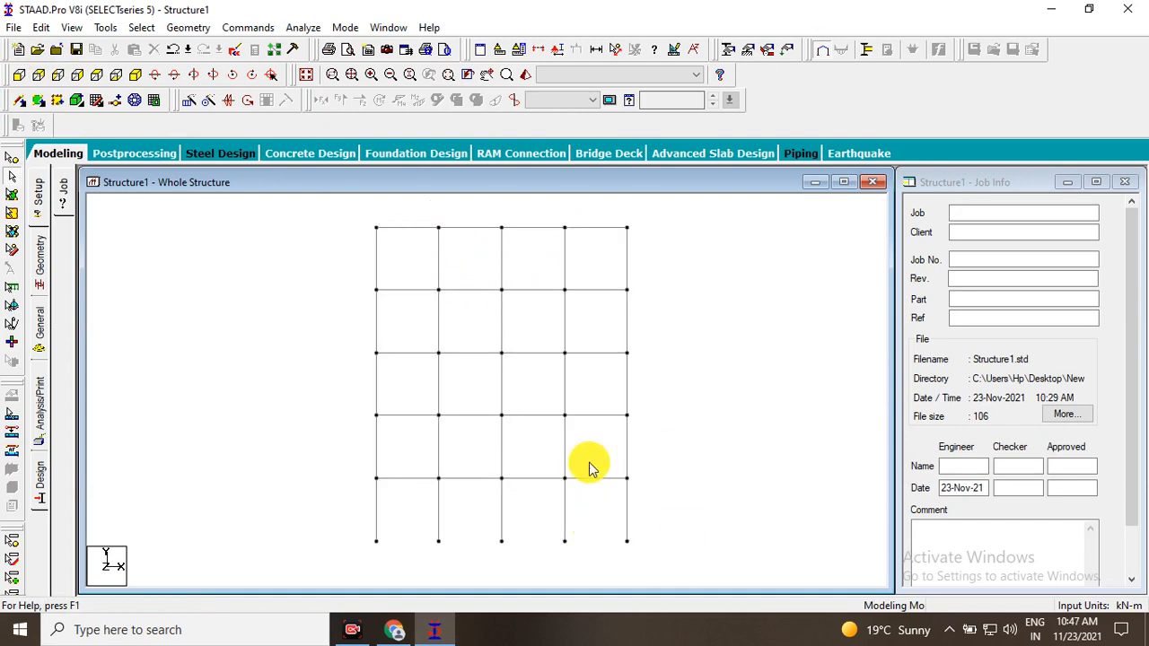
click(36, 81)
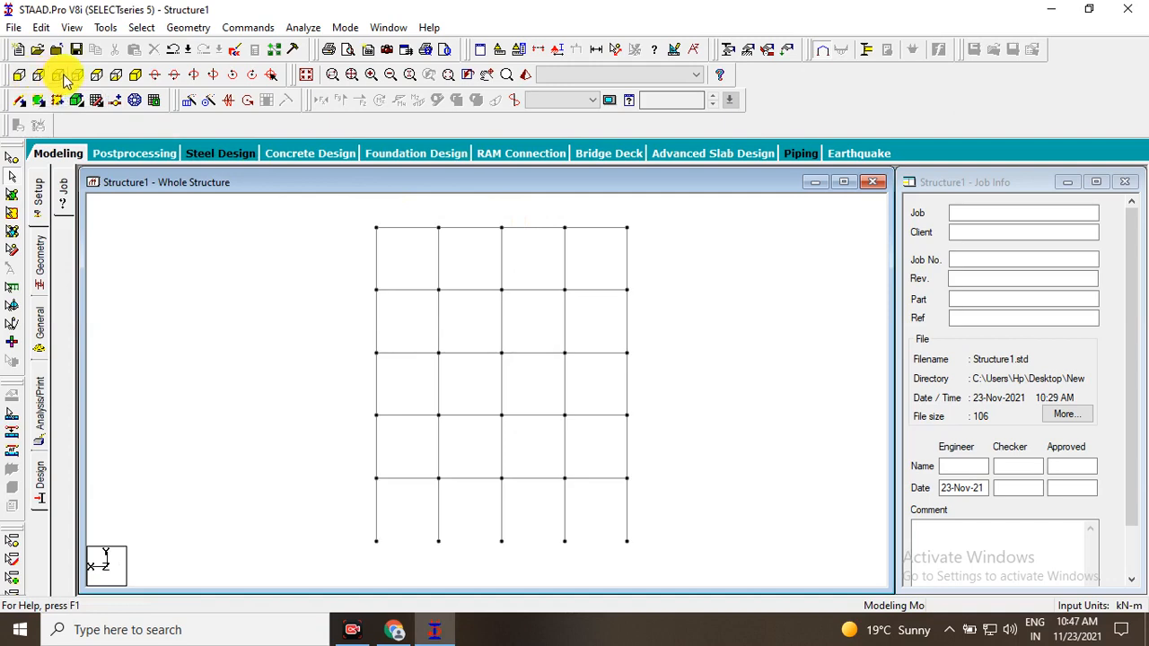
click(64, 80)
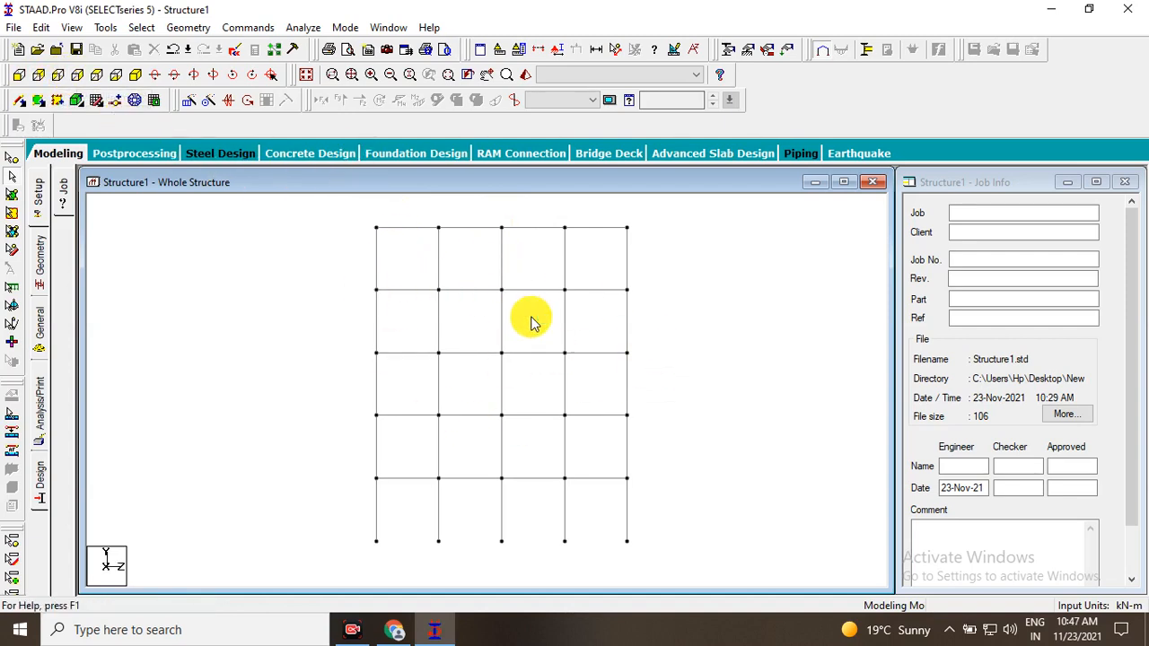
click(78, 78)
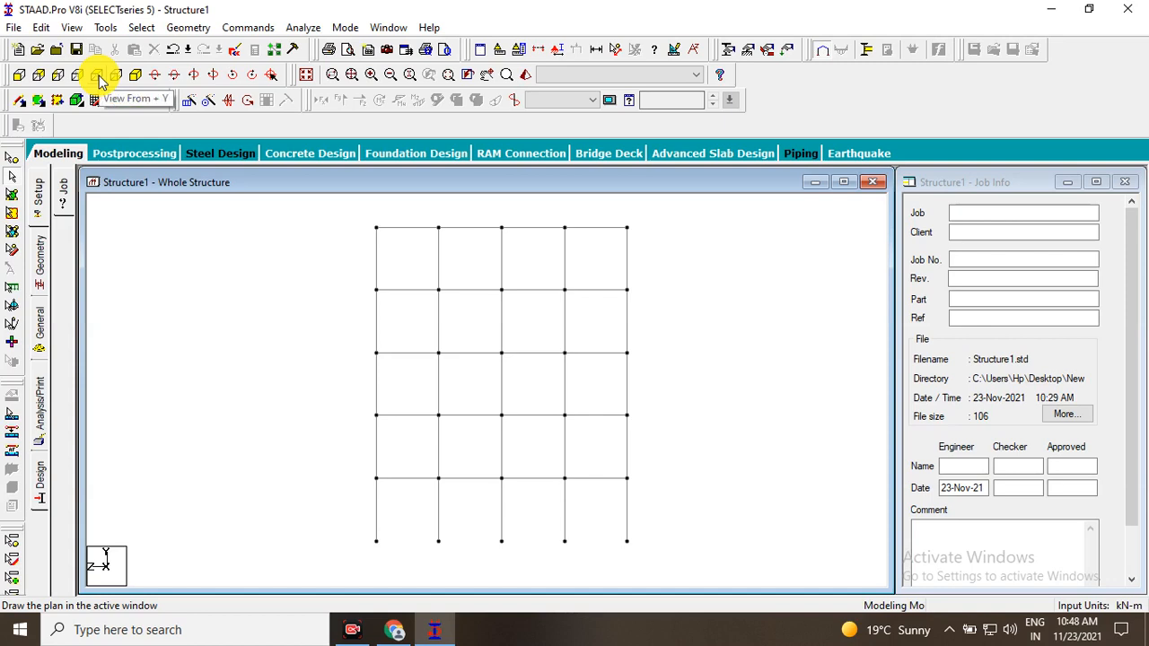
click(99, 79)
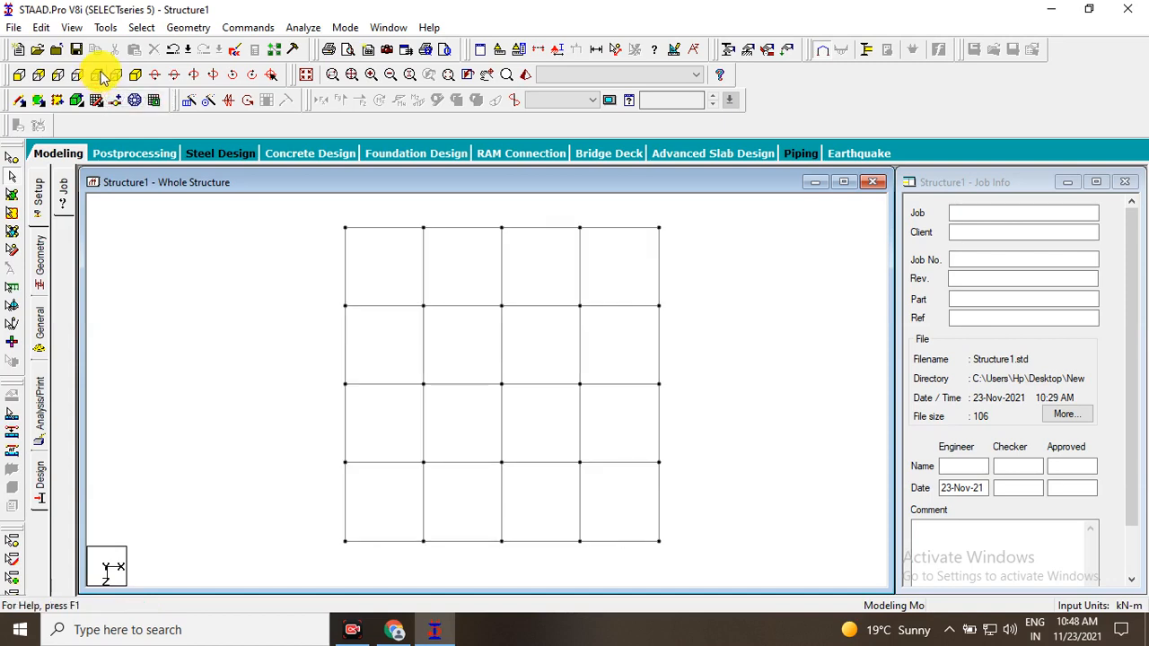
click(115, 79)
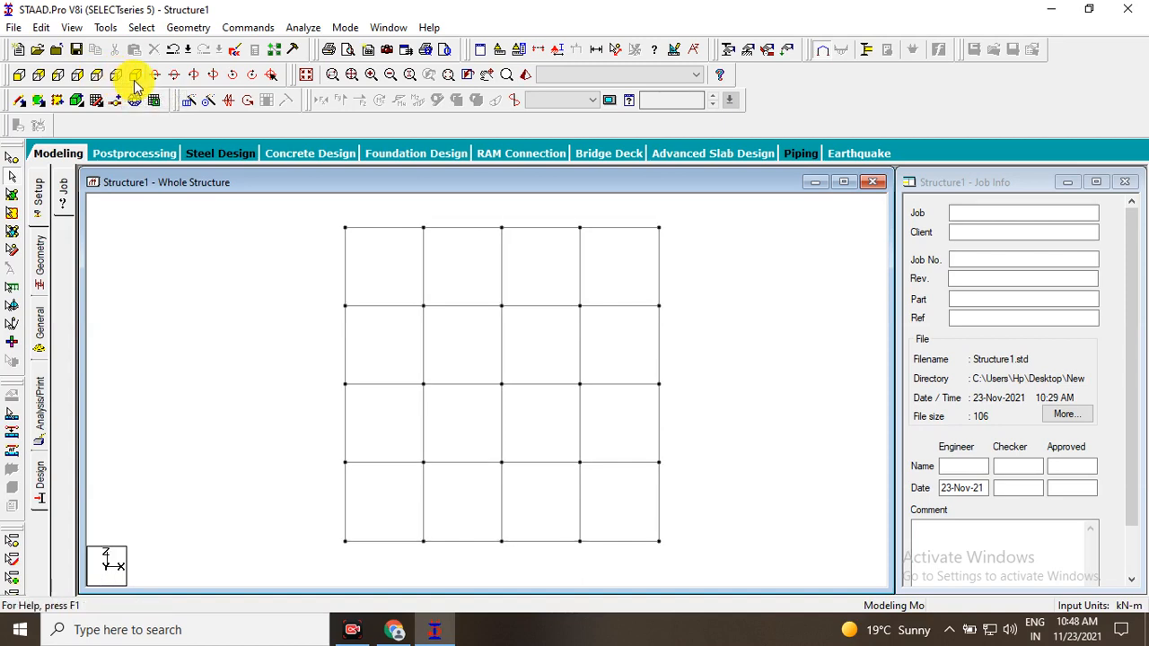
click(134, 79)
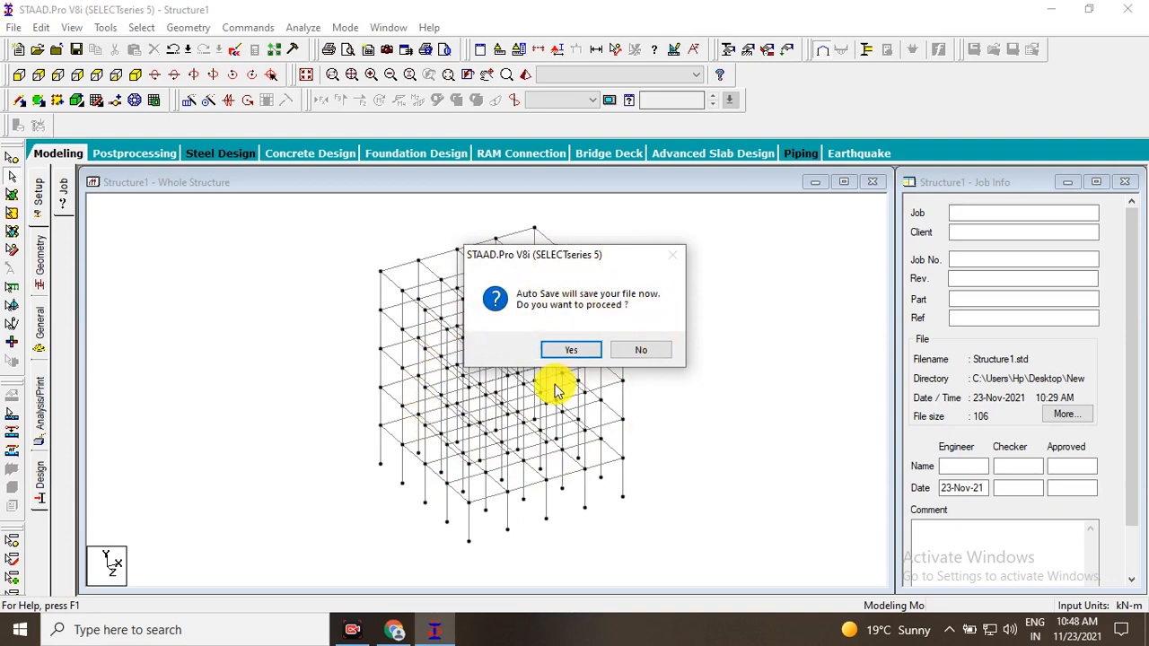
Accept the auto save and save the modified structure under its existing file name.
click(571, 350)
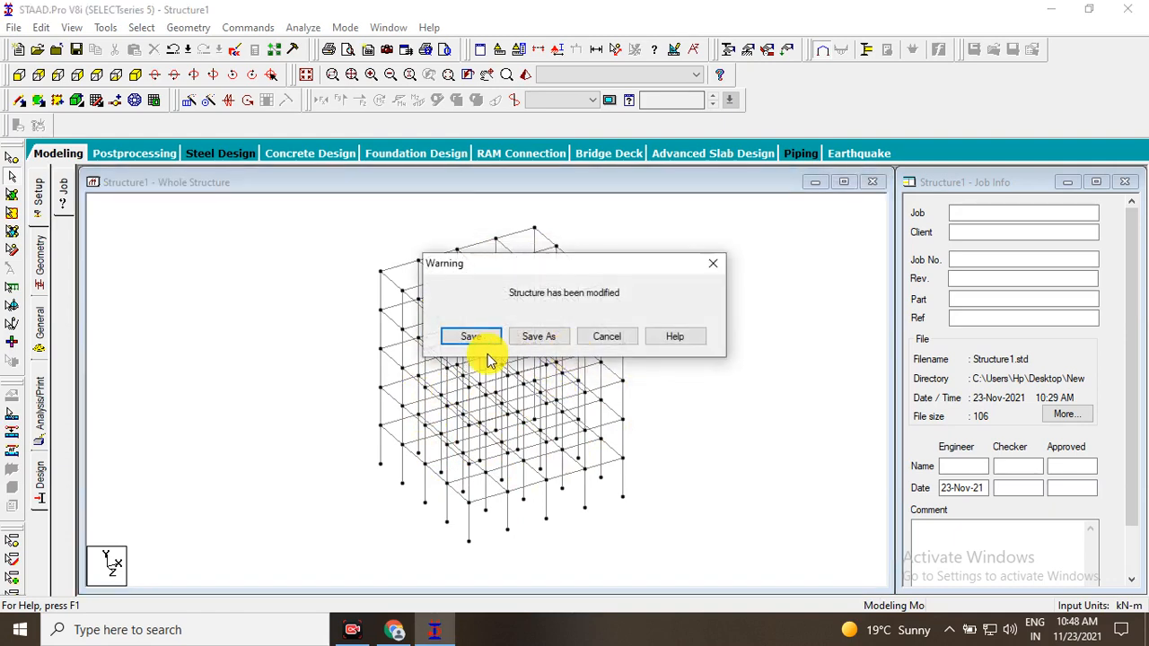
click(472, 345)
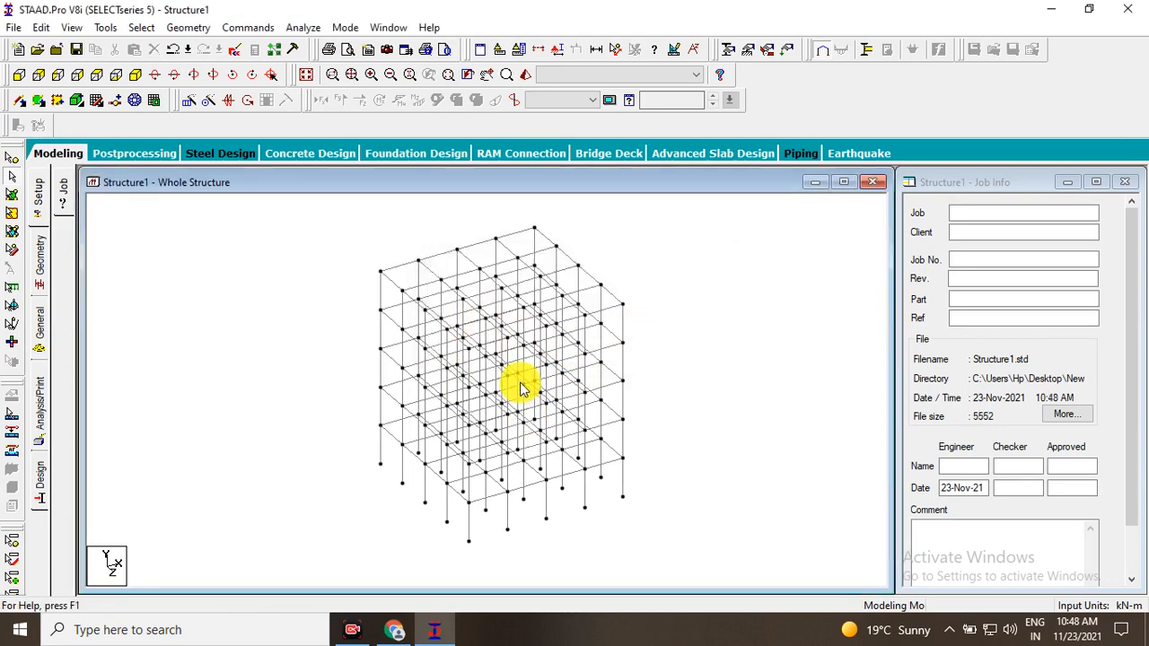
Zoom and pan across the isometric frame to examine its upper storeys and column bases closely.
scroll(476, 369, down, 2)
scroll(477, 370, up, 4)
scroll(477, 369, up, 1)
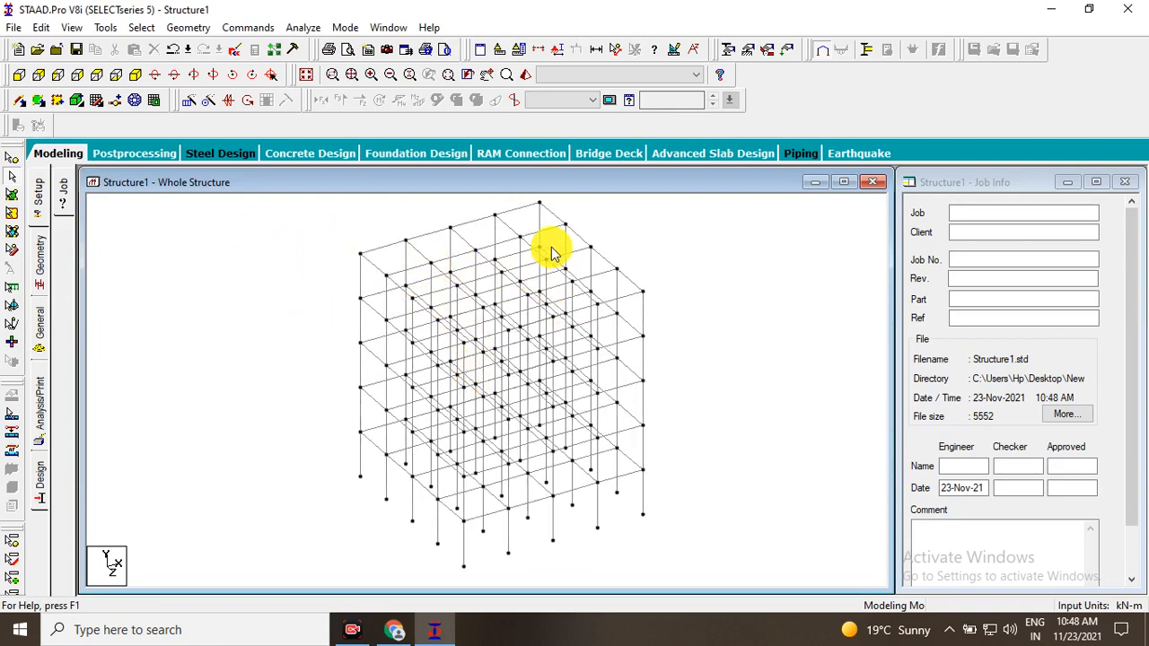
scroll(482, 379, up, 5)
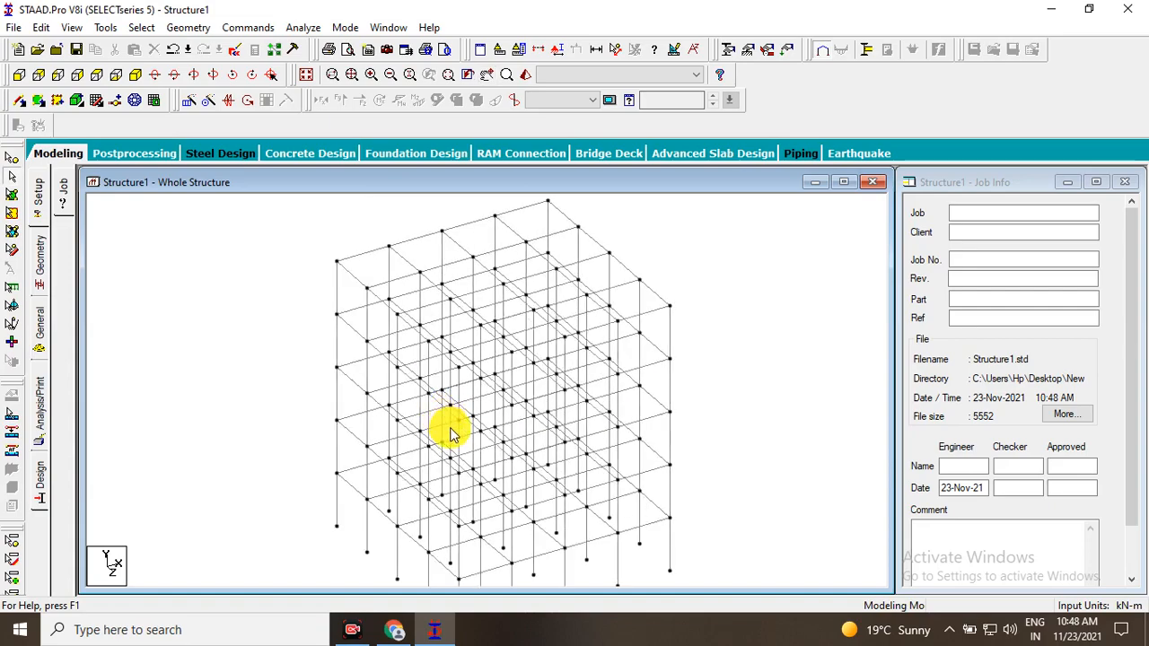
scroll(584, 408, down, 4)
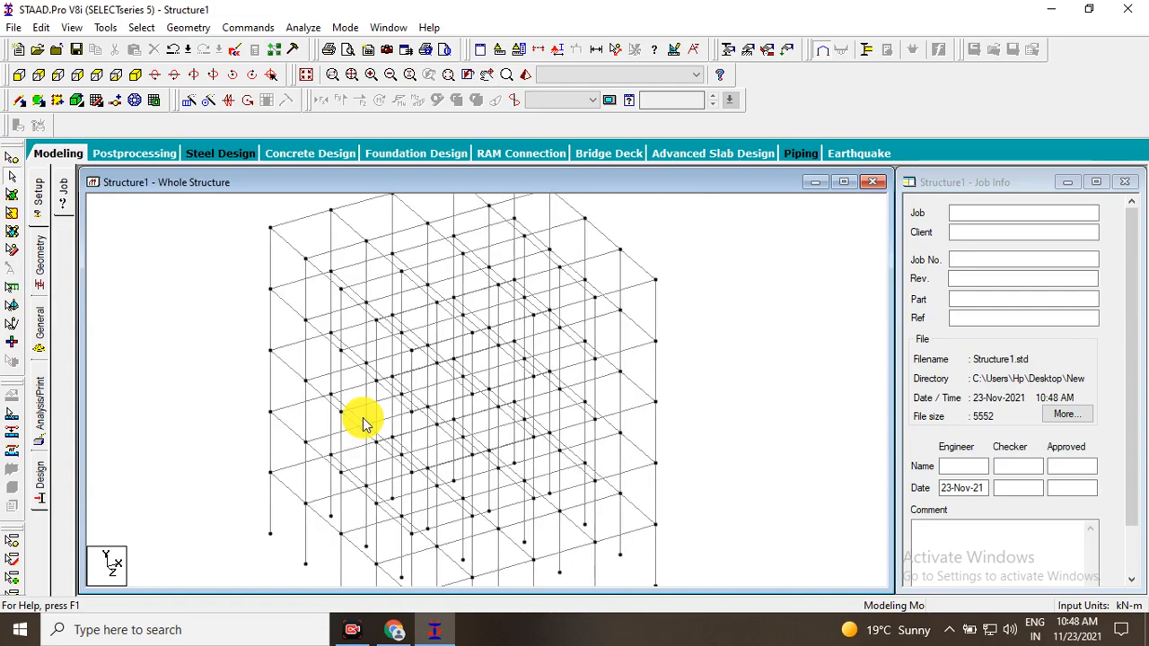
scroll(377, 408, up, 3)
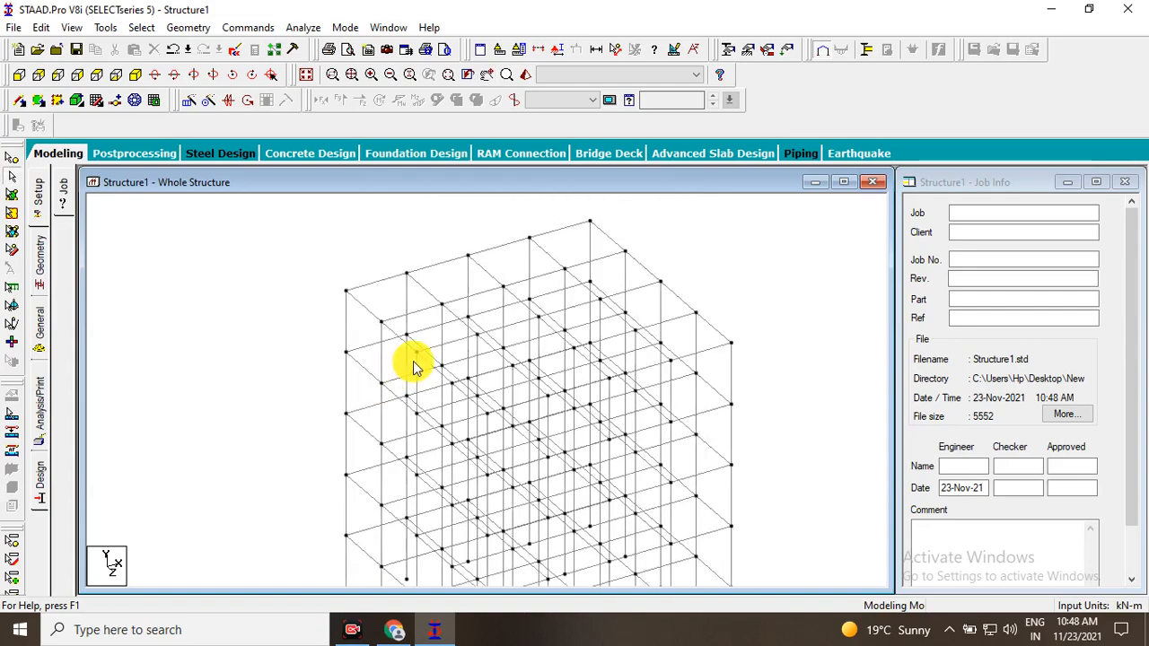
scroll(435, 336, up, 1)
mouse_move(437, 377)
middle_down()
mouse_move(471, 384)
mouse_move(309, 429)
mouse_move(436, 398)
mouse_move(371, 359)
mouse_move(372, 302)
mouse_move(439, 358)
middle_up()
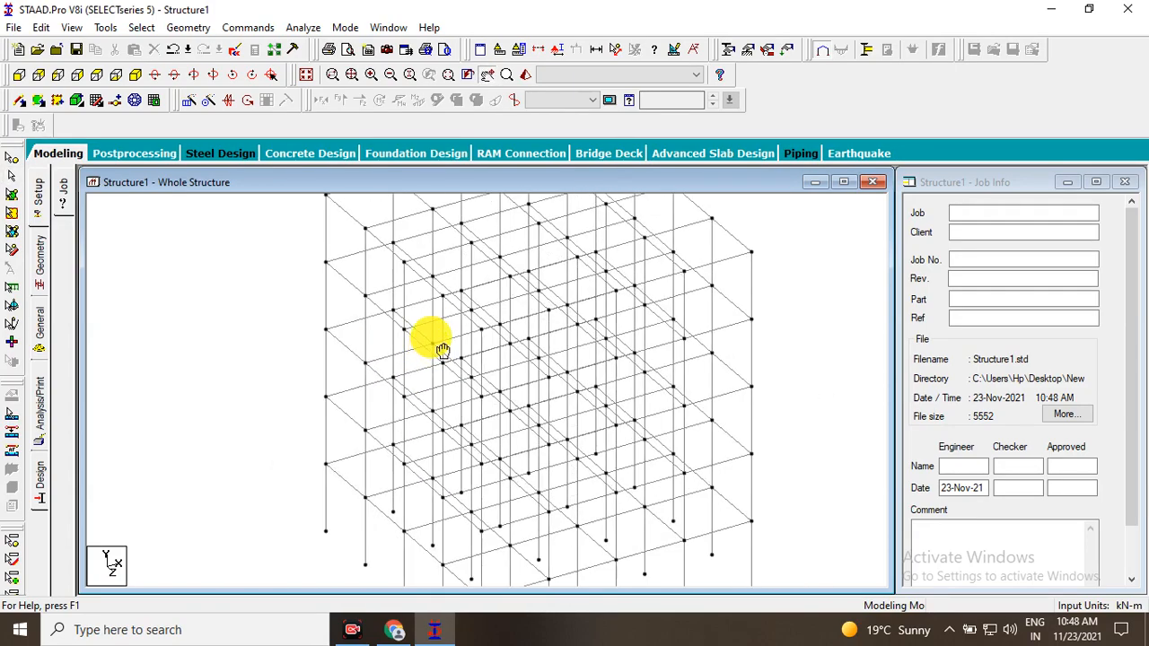
Rotate the frame's viewpoint up, down, left and right, and spin the view left and right.
click(154, 79)
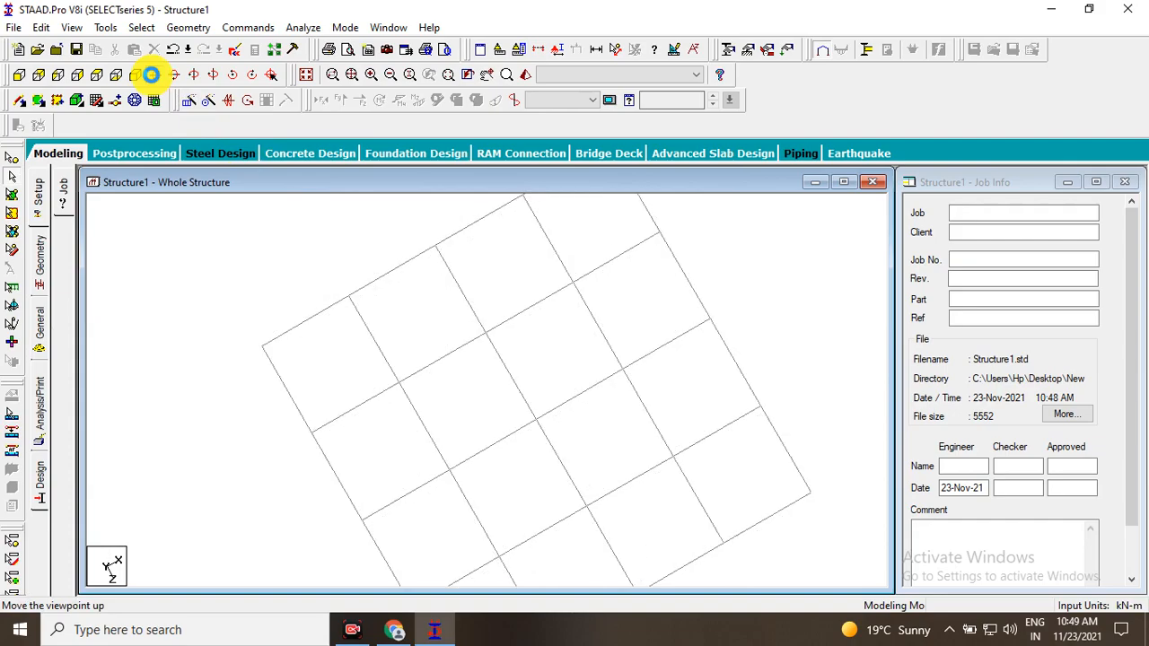
click(150, 74)
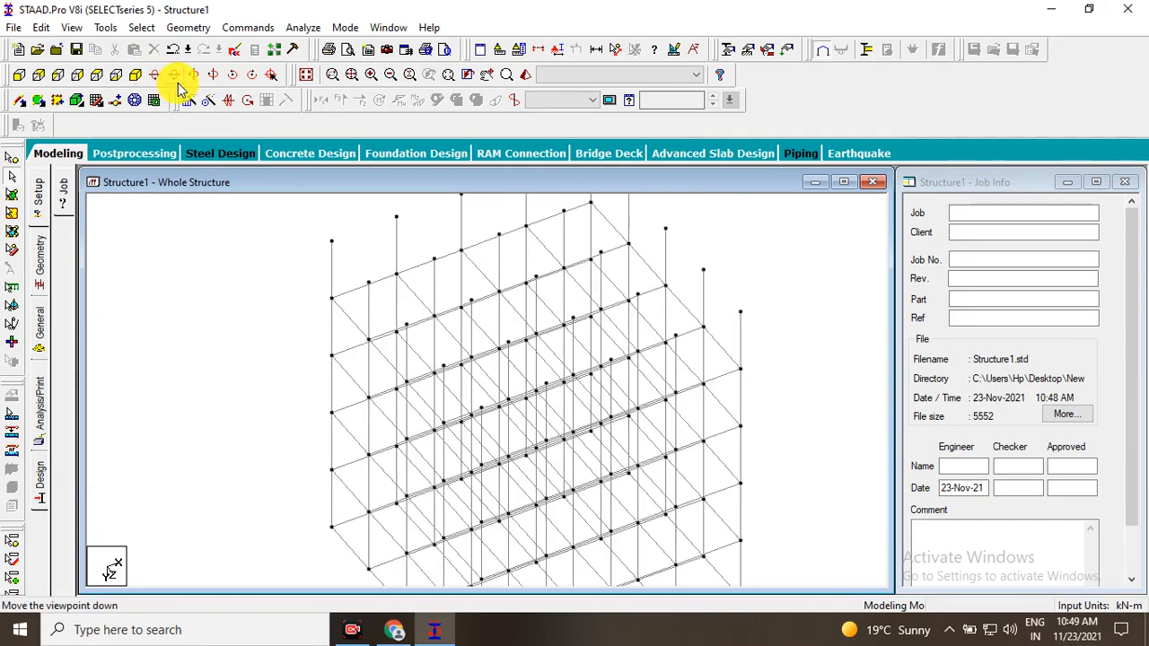
click(175, 80)
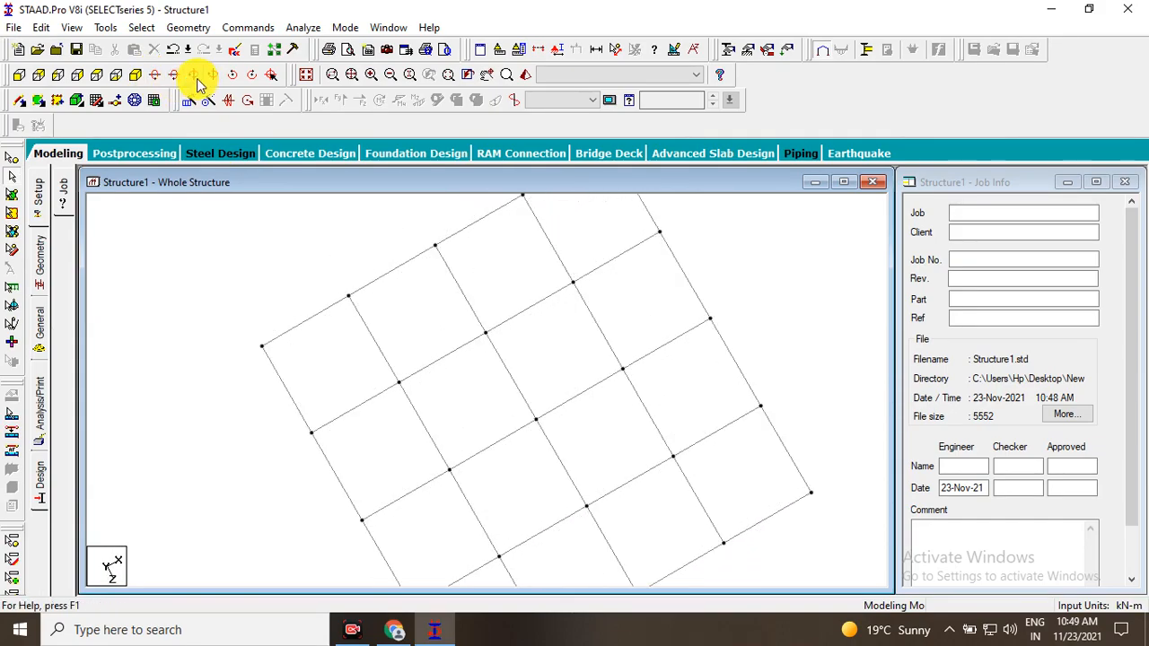
click(194, 74)
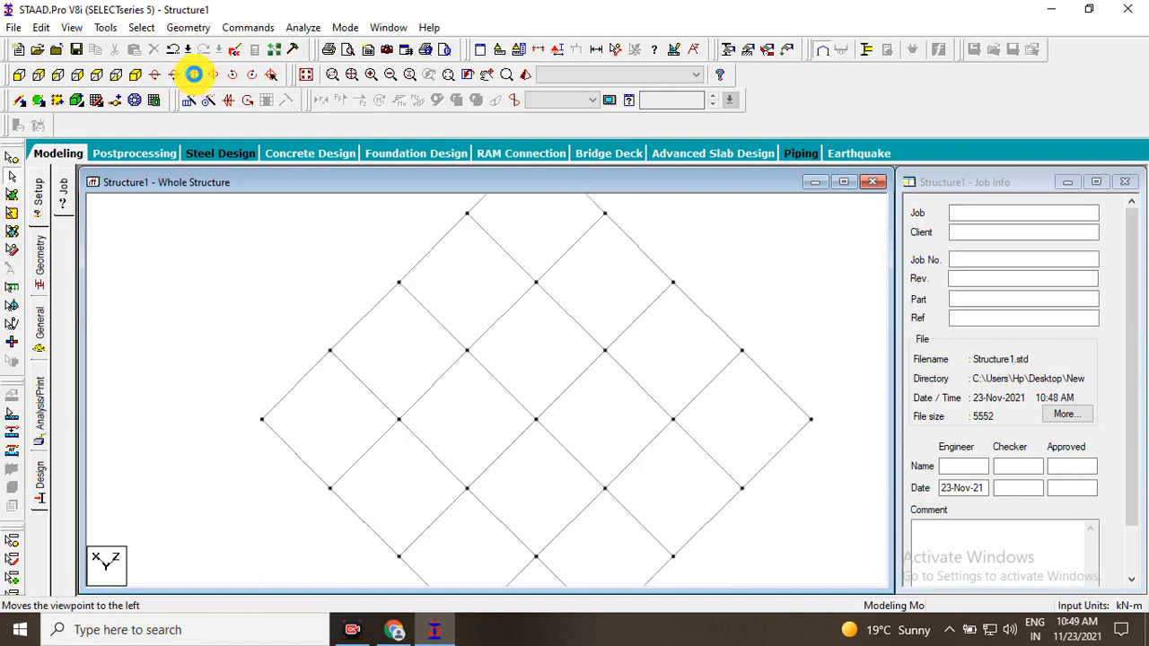
click(207, 77)
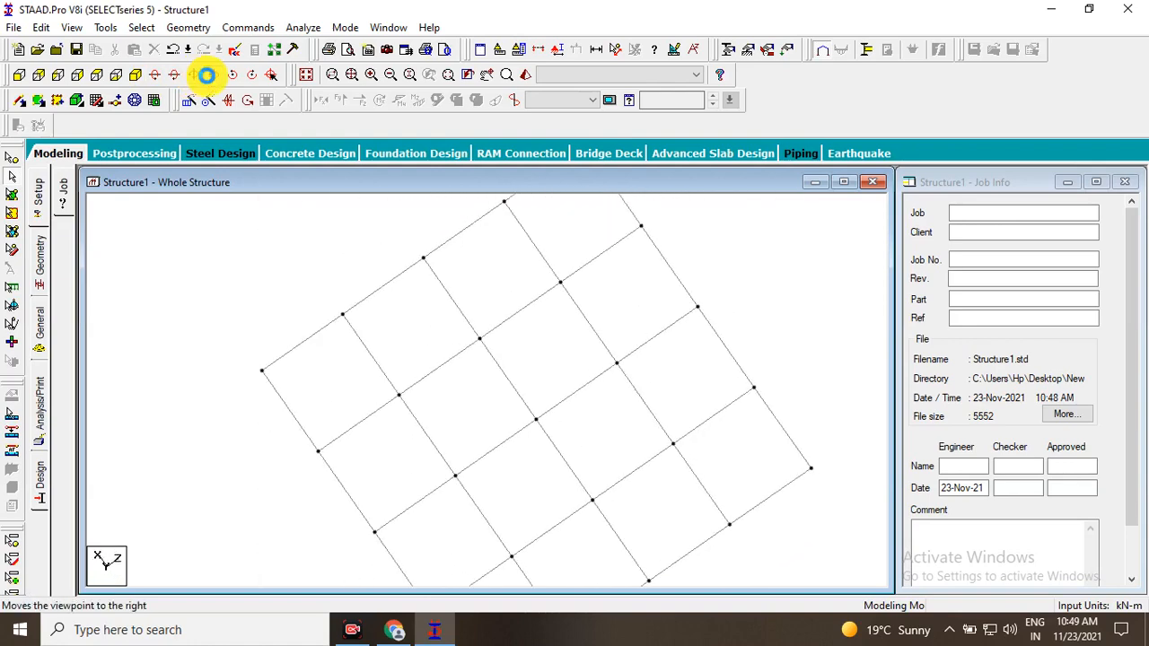
click(206, 75)
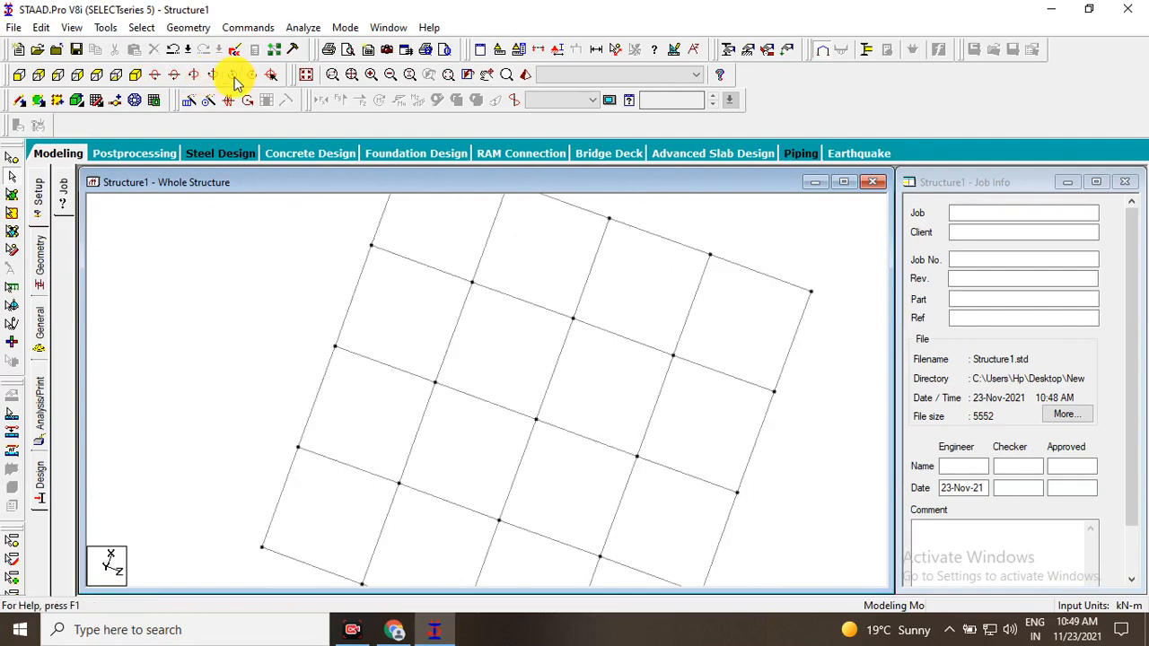
click(214, 77)
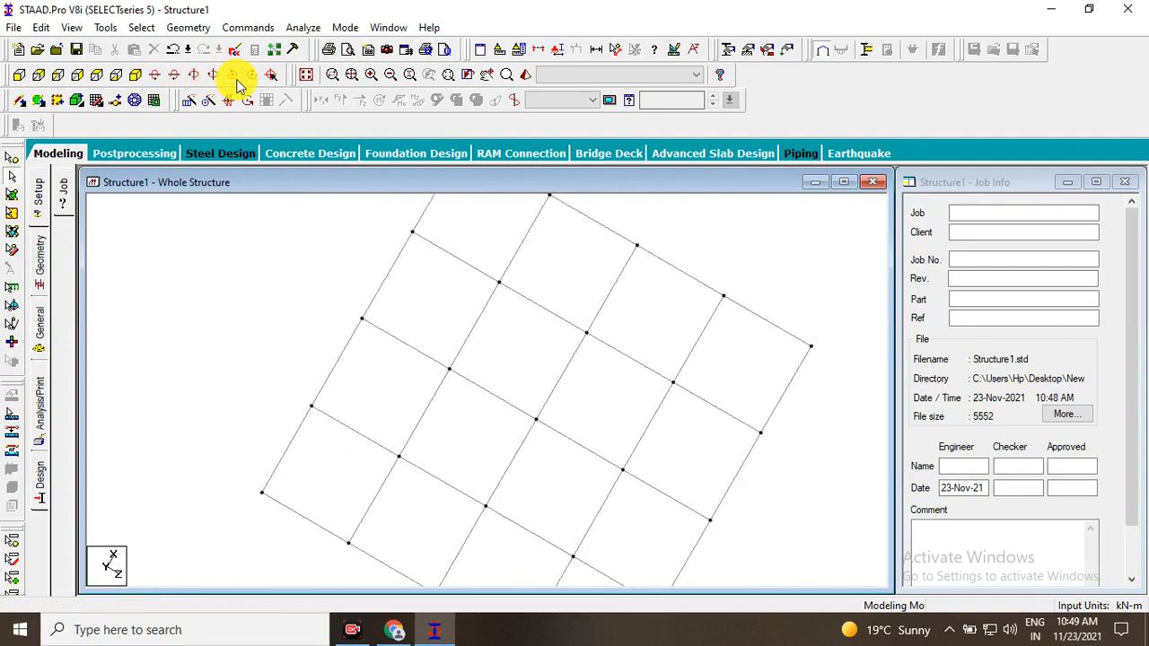
click(235, 77)
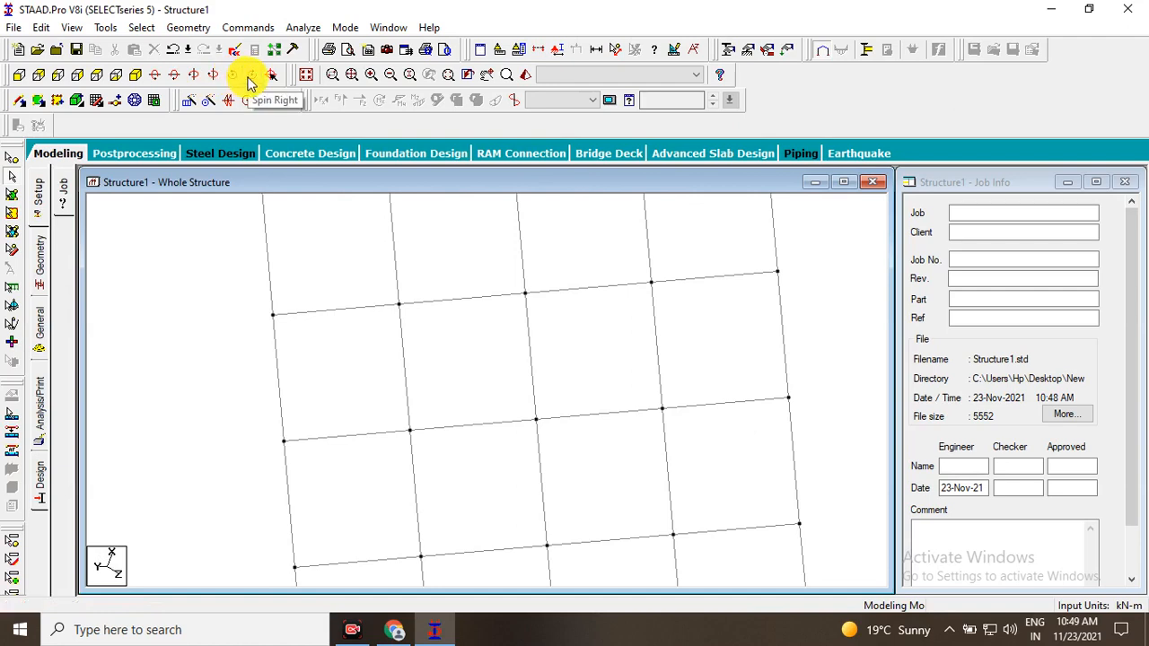
click(234, 78)
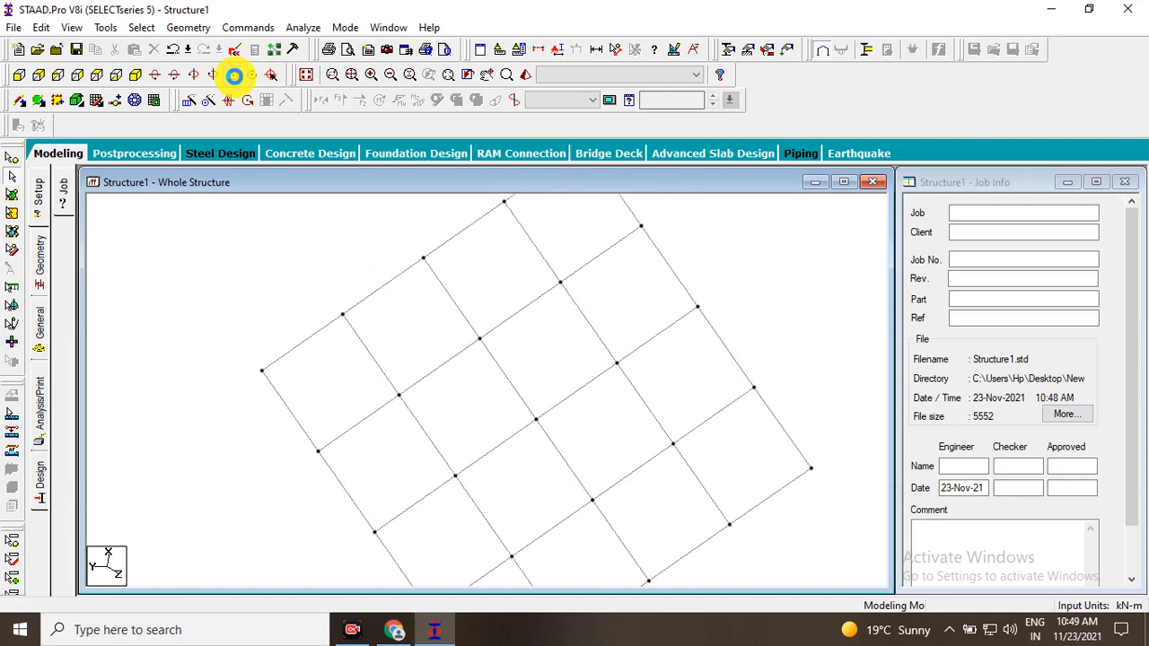
click(255, 78)
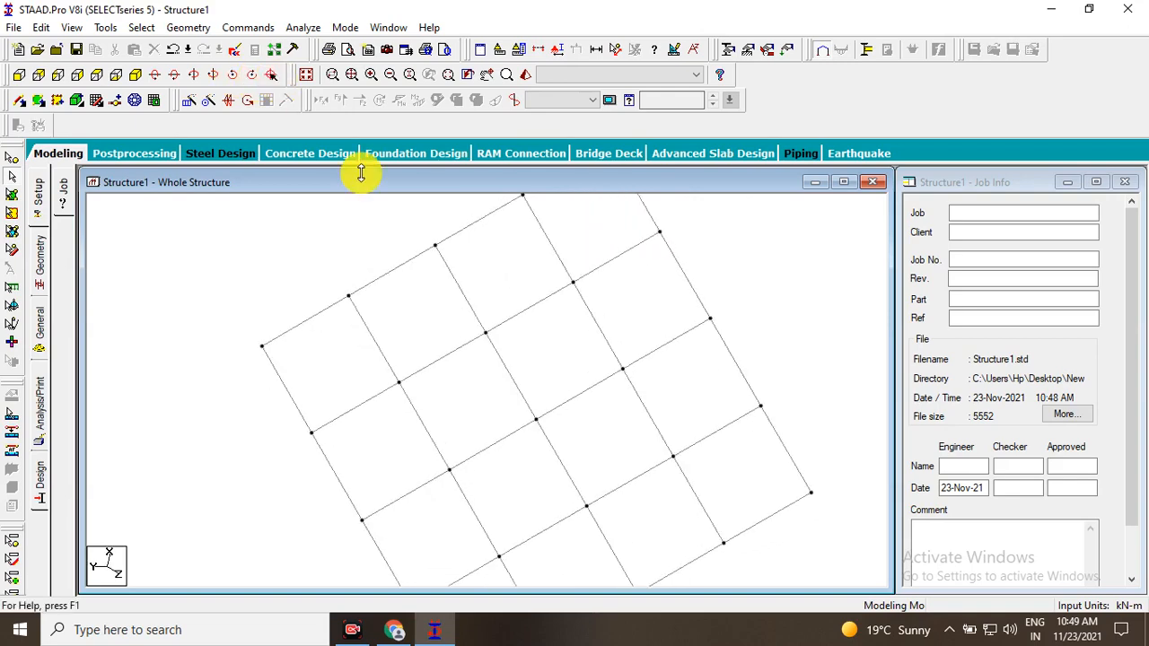
Cycle the frame through the side elevations, isometric and bottom views, ending on the front elevation from +Z.
click(26, 79)
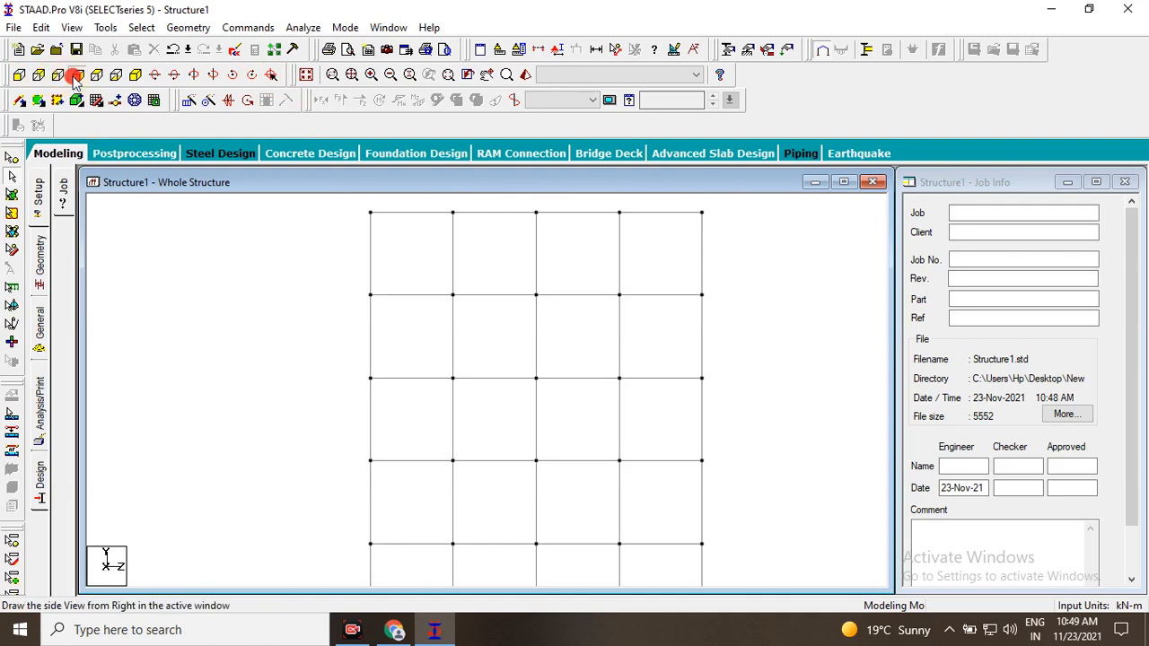
click(78, 75)
click(133, 77)
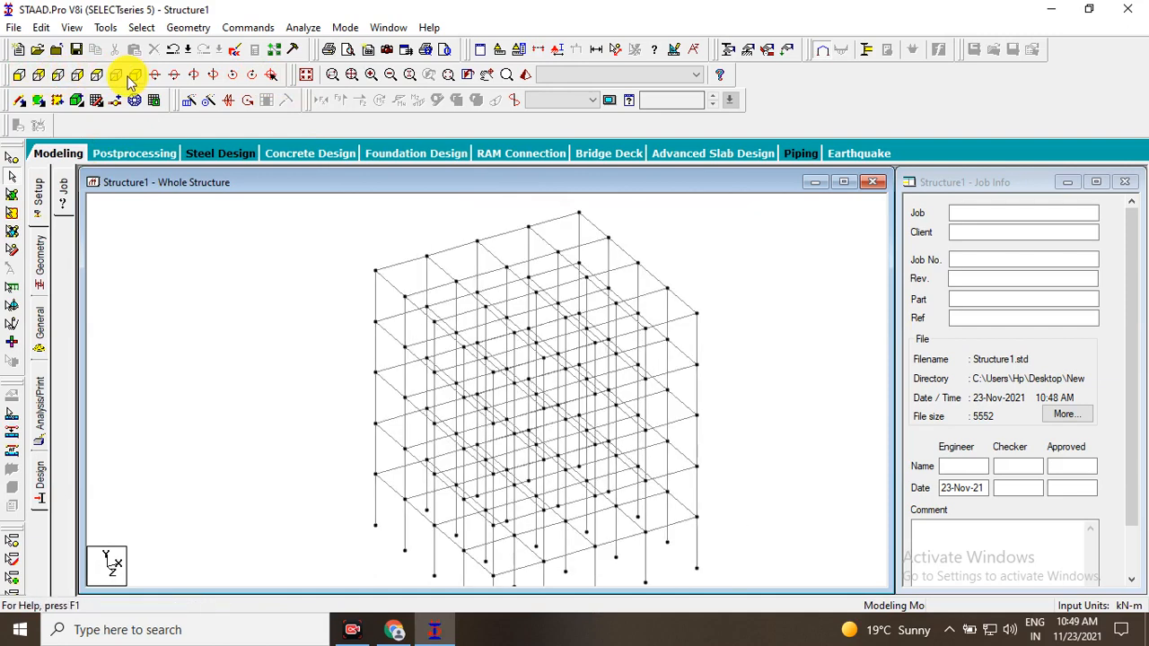
click(116, 77)
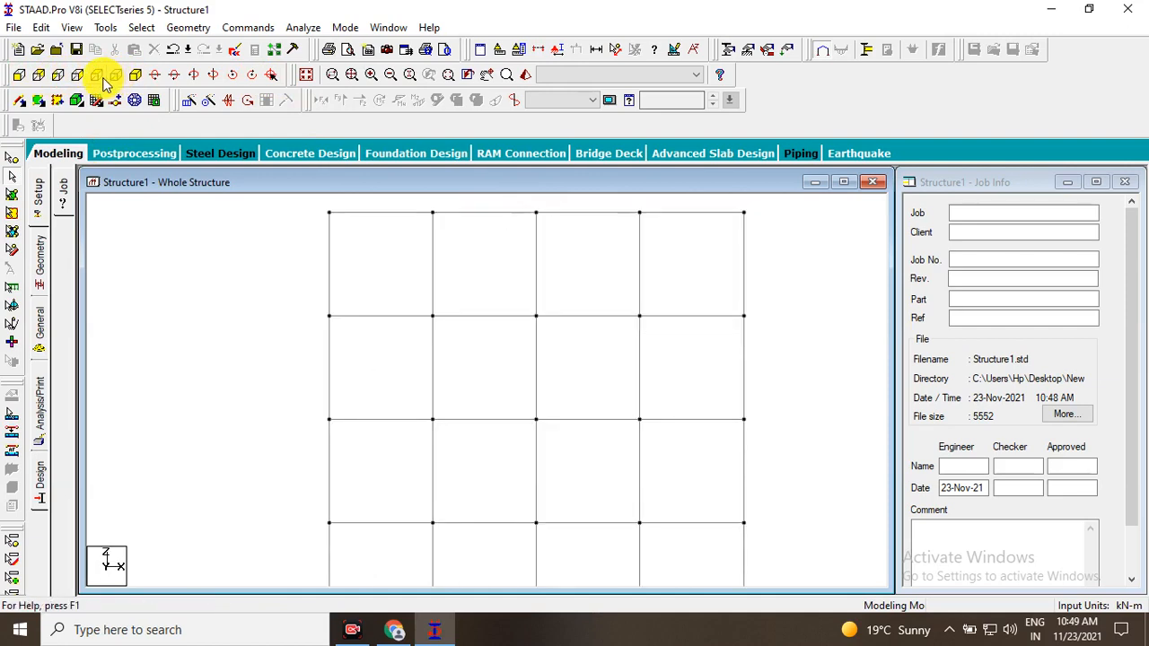
click(57, 75)
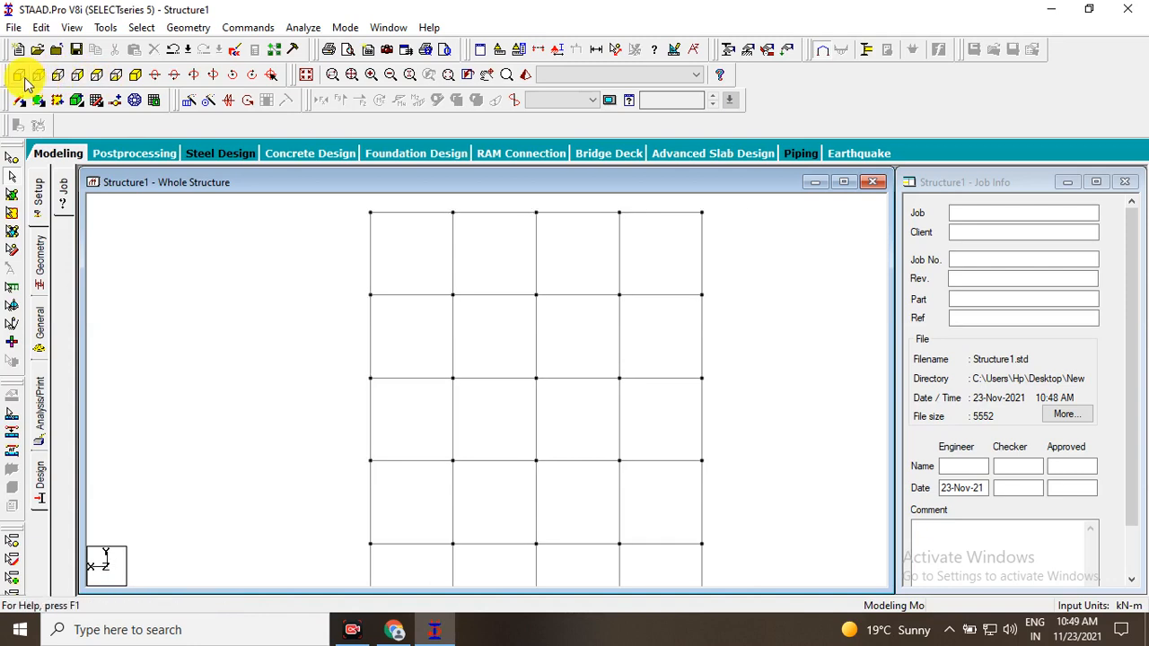
Switch the frame between the isometric, bottom and top views, ending with the whole structure displayed in isometric.
click(132, 80)
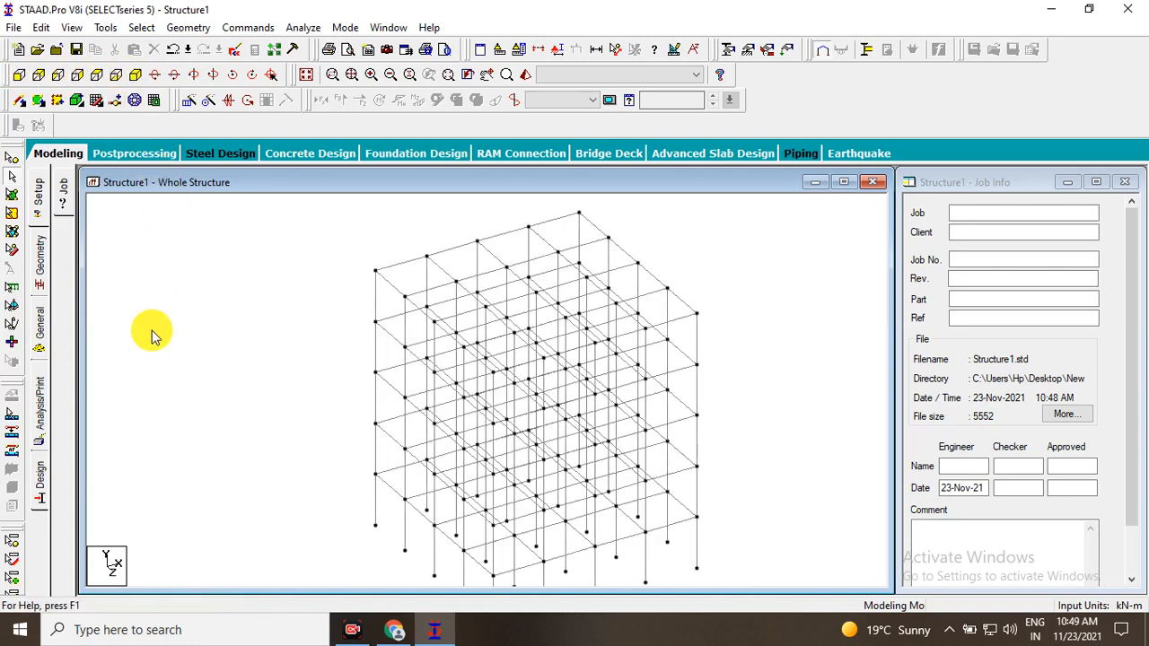
click(115, 81)
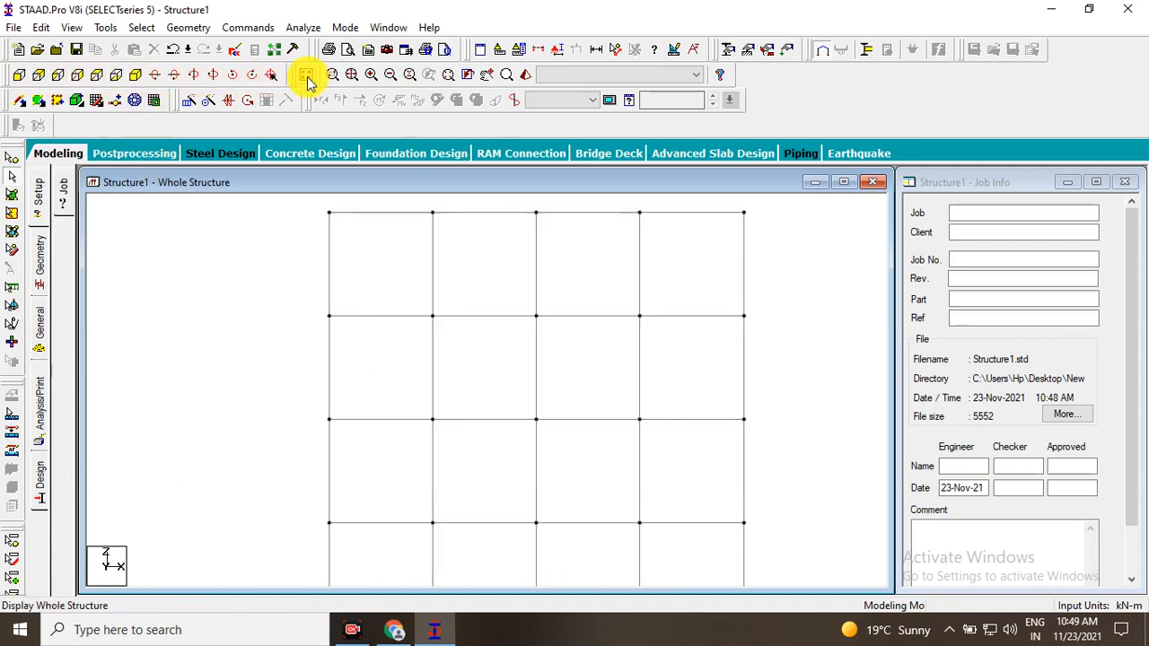
scroll(316, 194, down, 6)
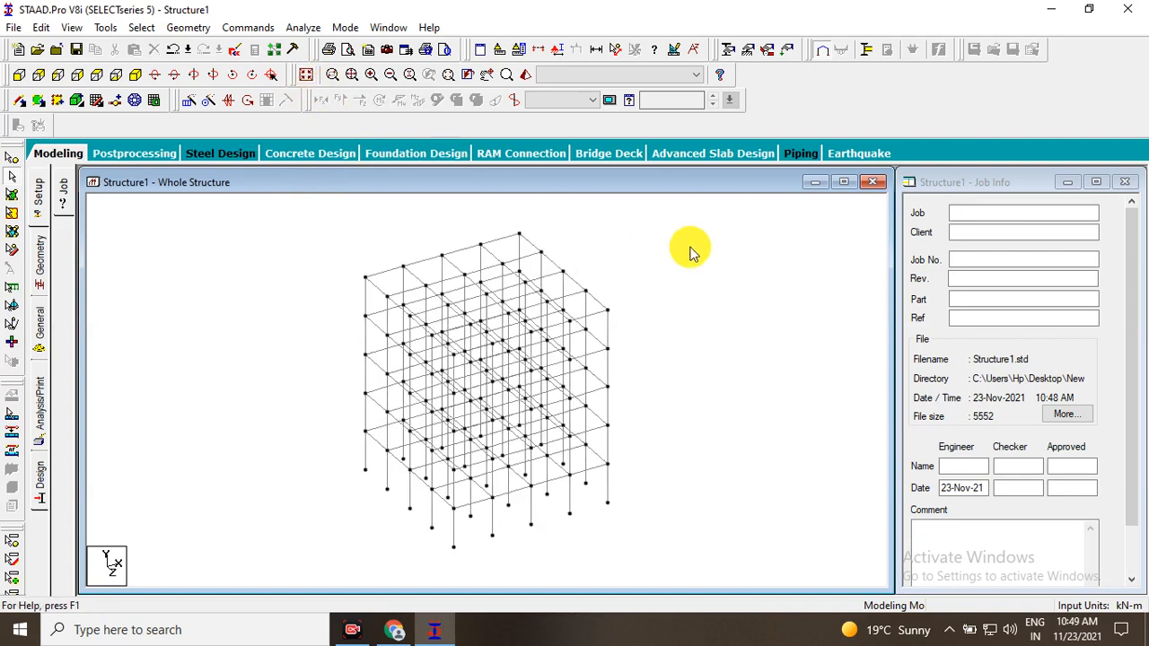
click(97, 76)
scroll(398, 354, up, 4)
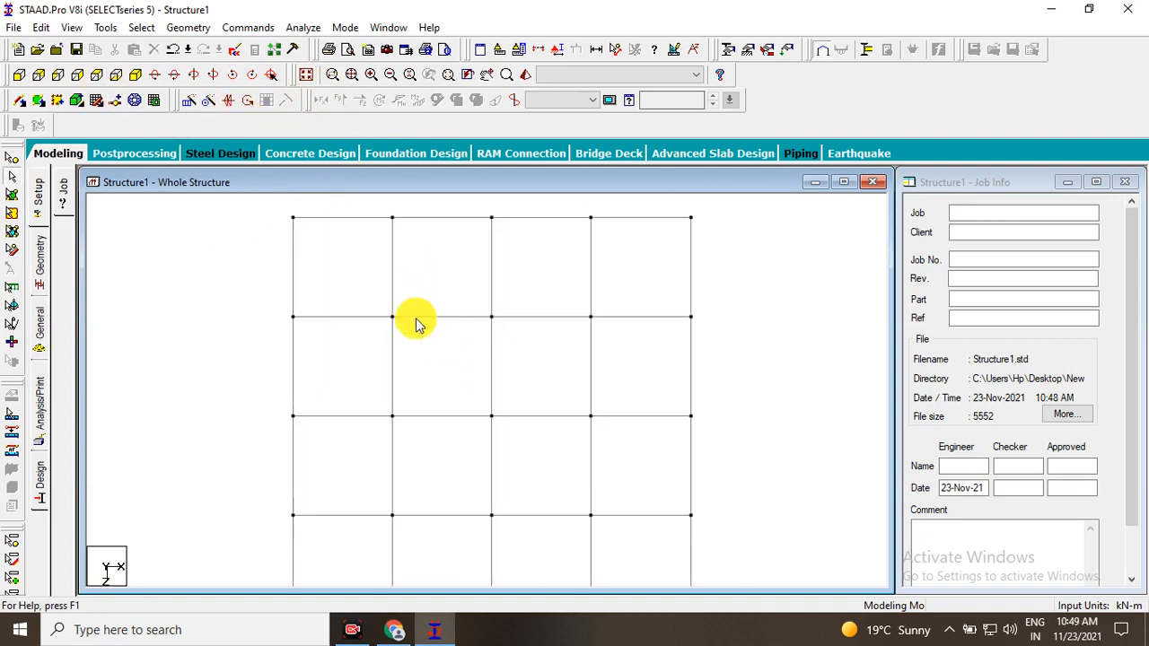
click(305, 75)
scroll(445, 281, up, 1)
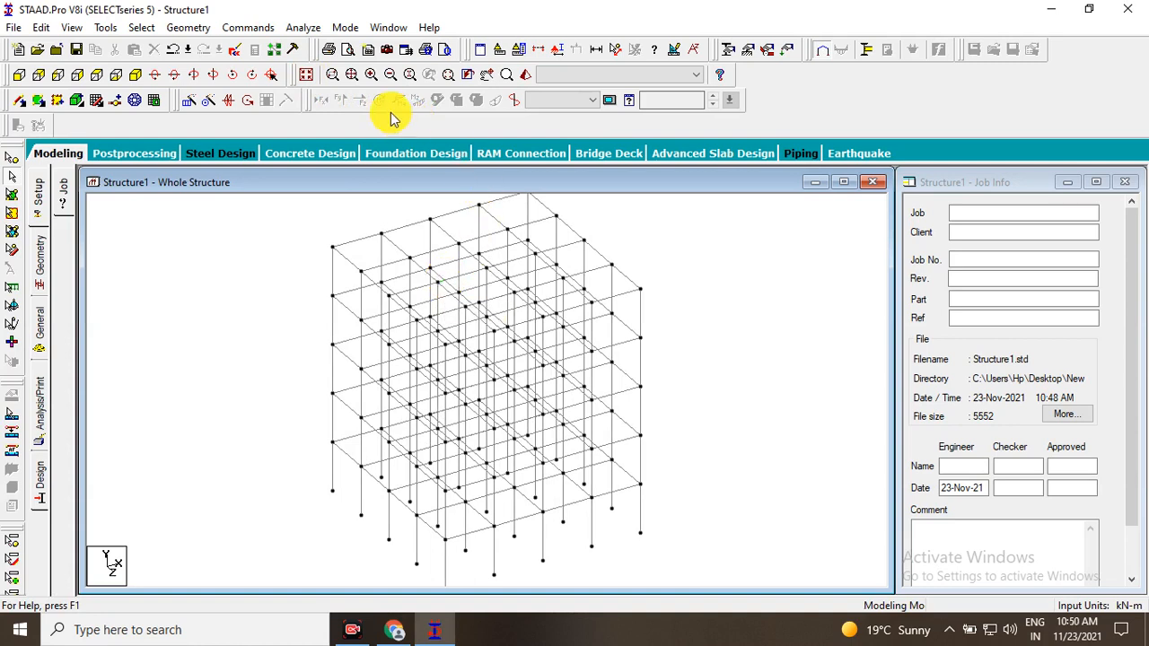
Zoom into the frame's upper corner in a separate zoom window and enlarge the corner node.
click(331, 79)
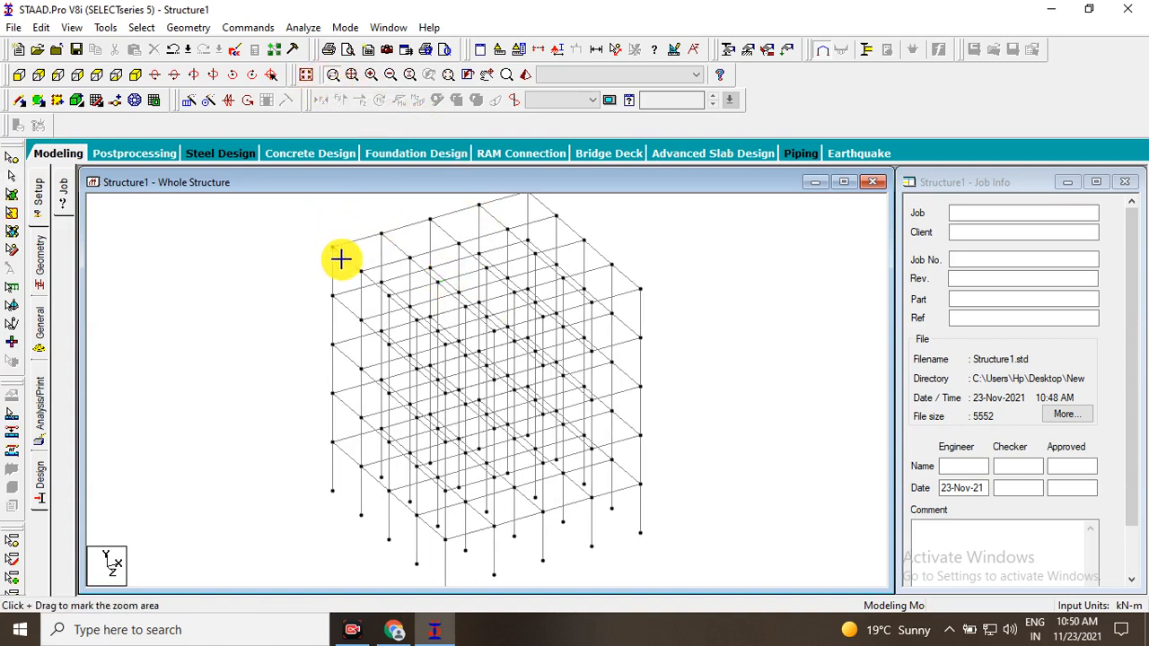
drag(349, 269, 350, 269)
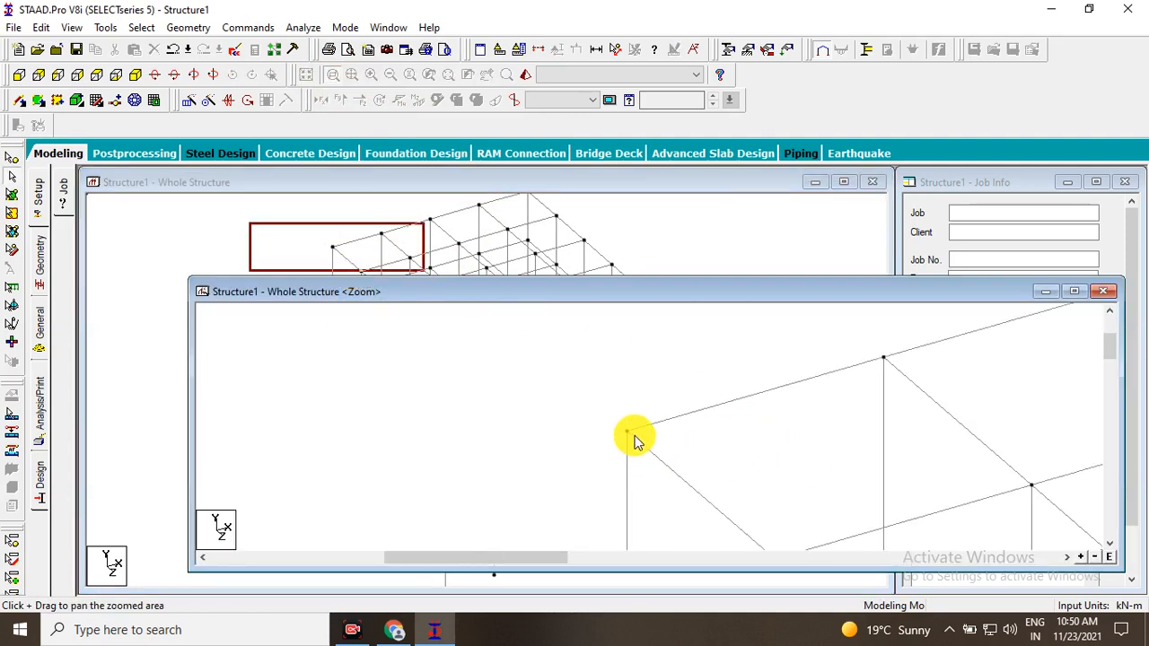
drag(698, 418, 577, 421)
scroll(578, 420, up, 4)
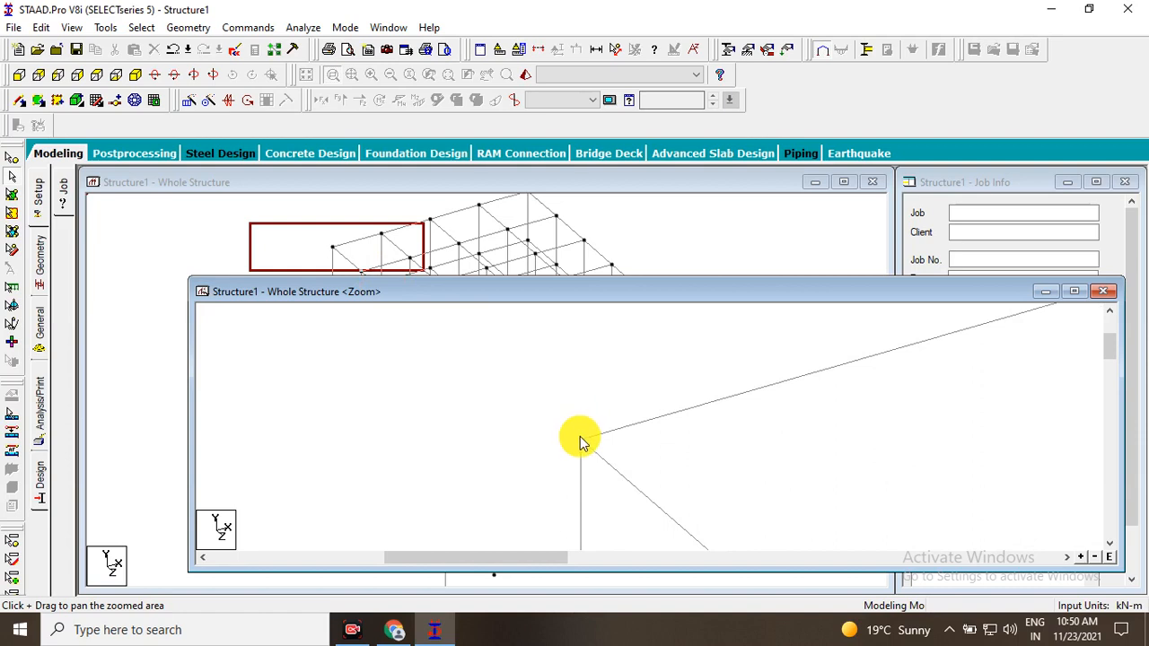
click(581, 438)
click(618, 425)
click(536, 425)
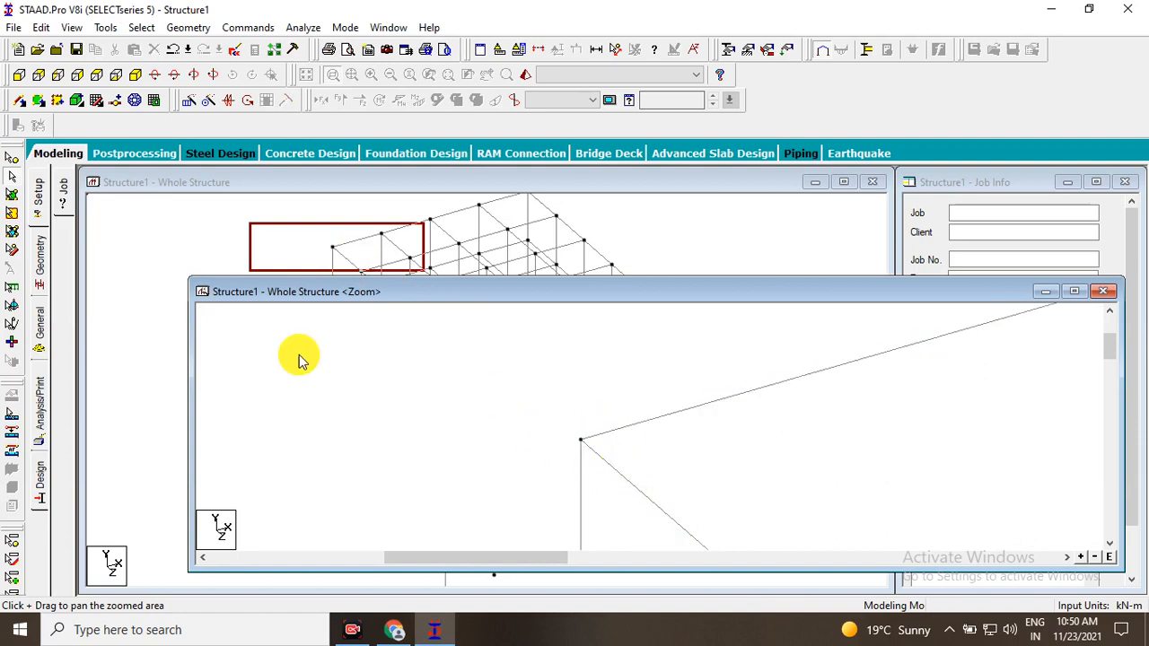
Select the enlarged upper corner node with the nodes cursor and close the zoom window.
click(14, 165)
click(581, 439)
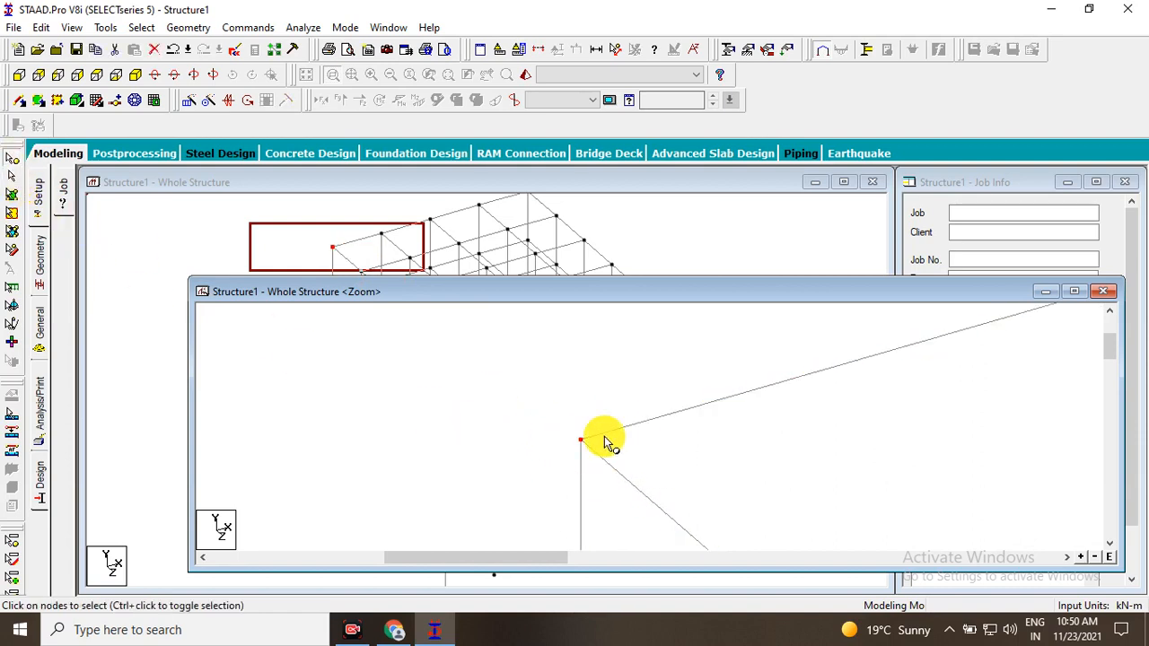
drag(572, 439, 513, 412)
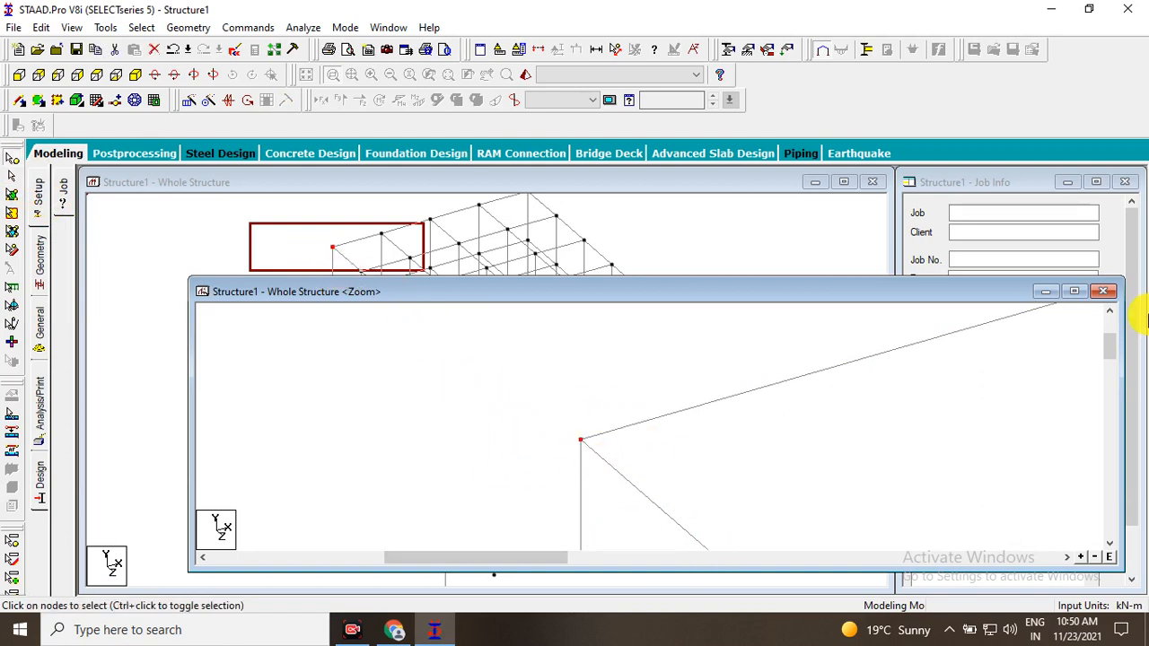
click(1108, 292)
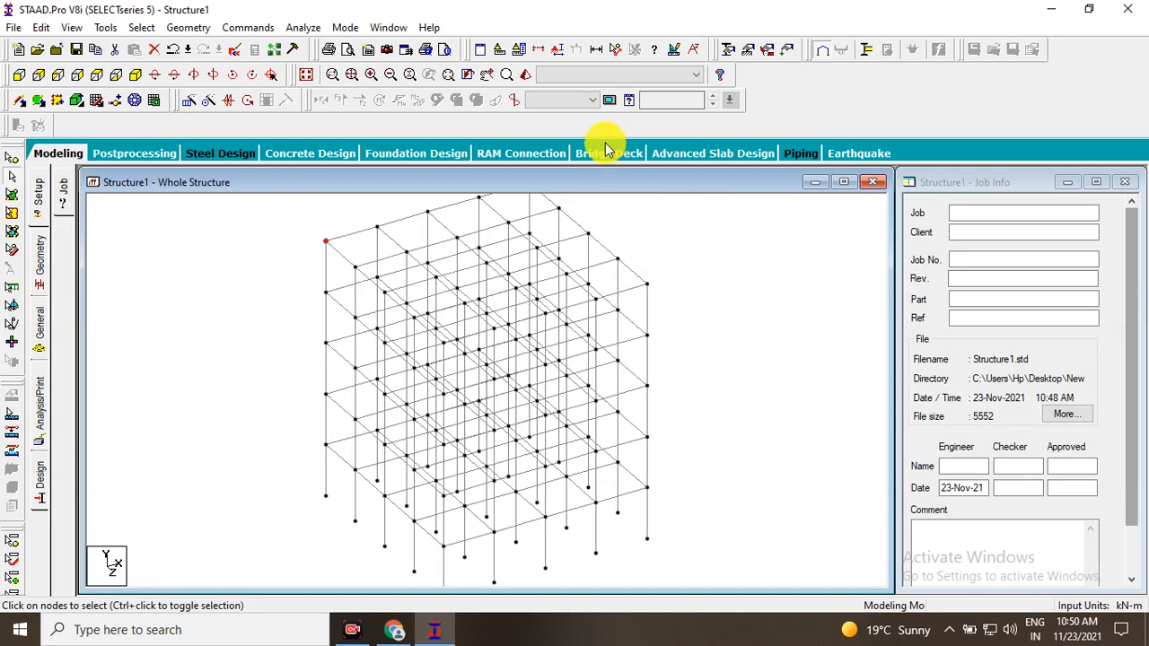
Fit the frame to the window extents and try the Zoom In and Zoom Out tools on it.
click(351, 79)
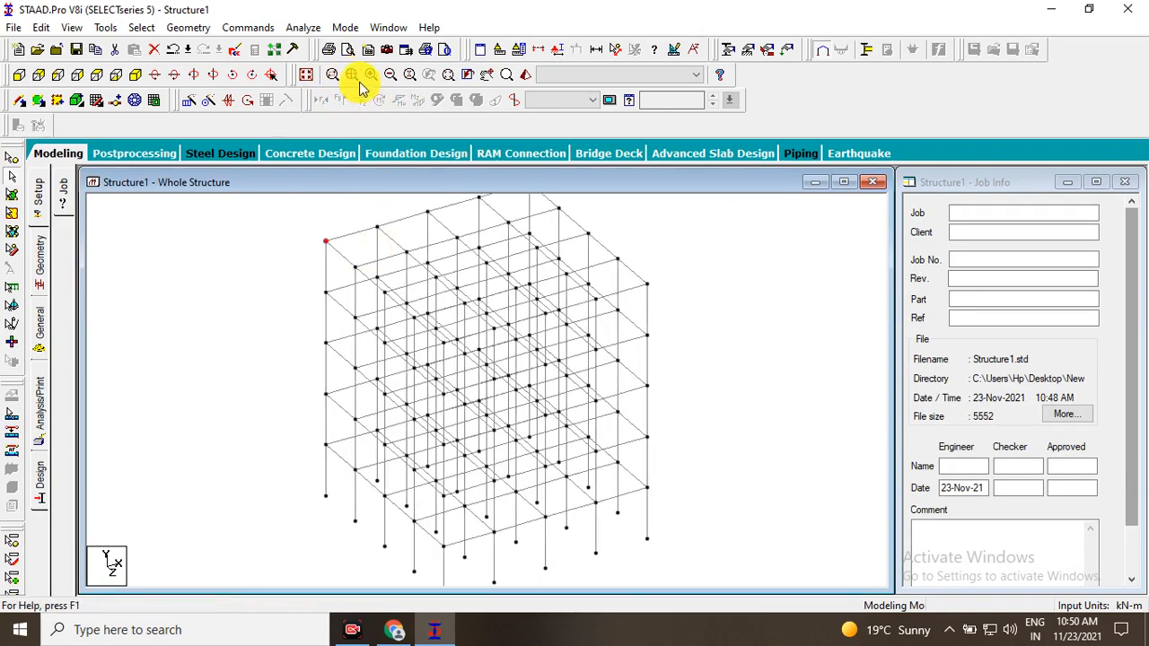
click(351, 78)
click(372, 78)
click(371, 78)
click(372, 79)
click(354, 79)
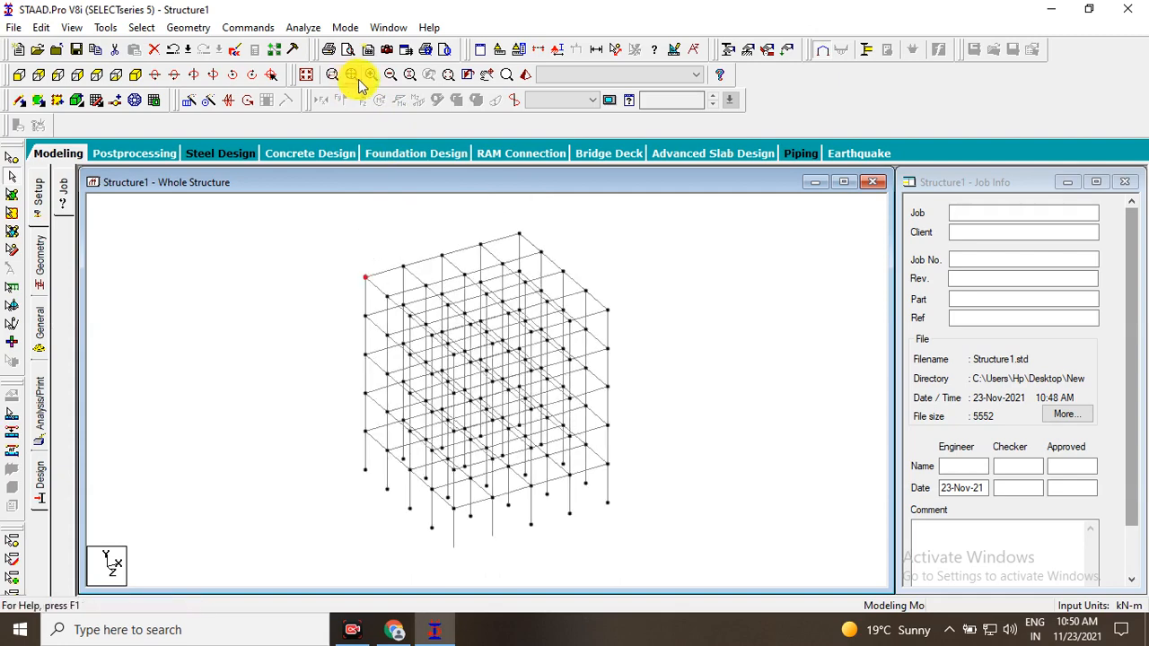
click(387, 78)
click(388, 78)
click(388, 78)
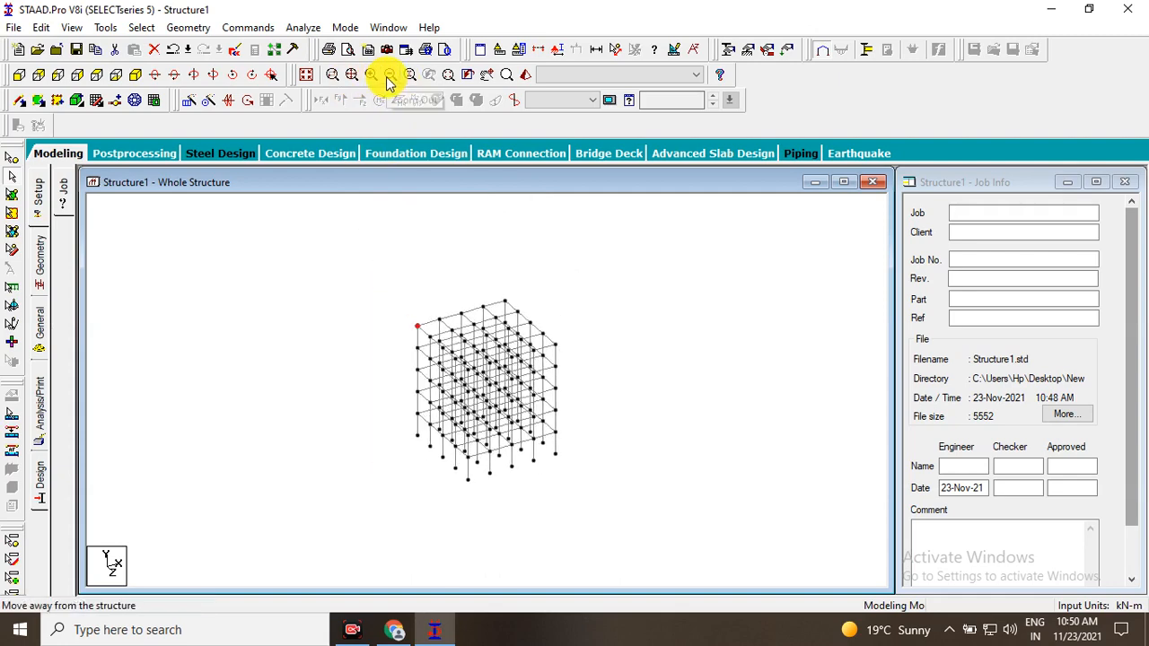
Apply a zoom factor of 10 to the view and shrink the display until the entire frame fits.
click(411, 78)
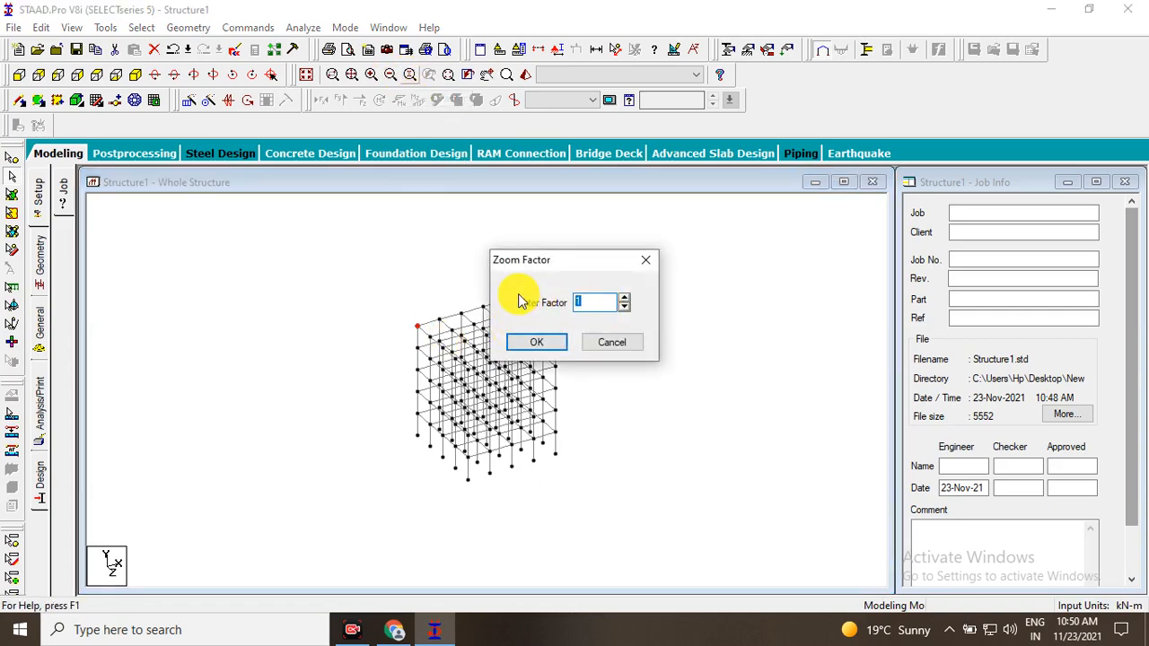
text(10)
key(Return)
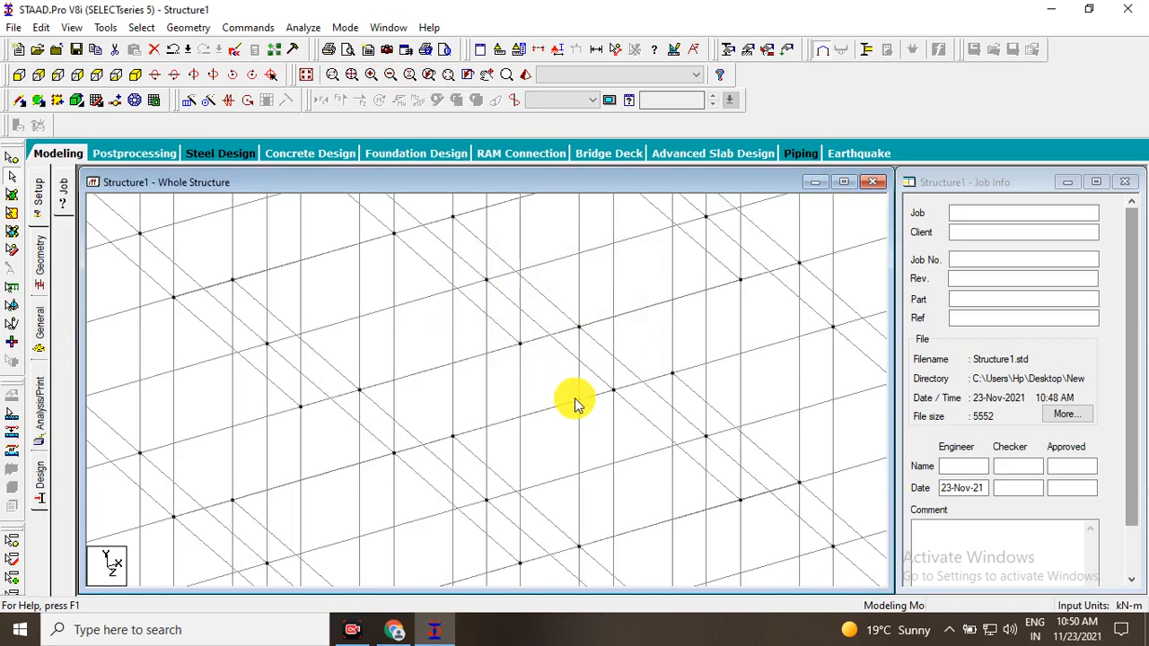
scroll(574, 400, down, 5)
scroll(542, 390, up, 5)
scroll(616, 323, down, 5)
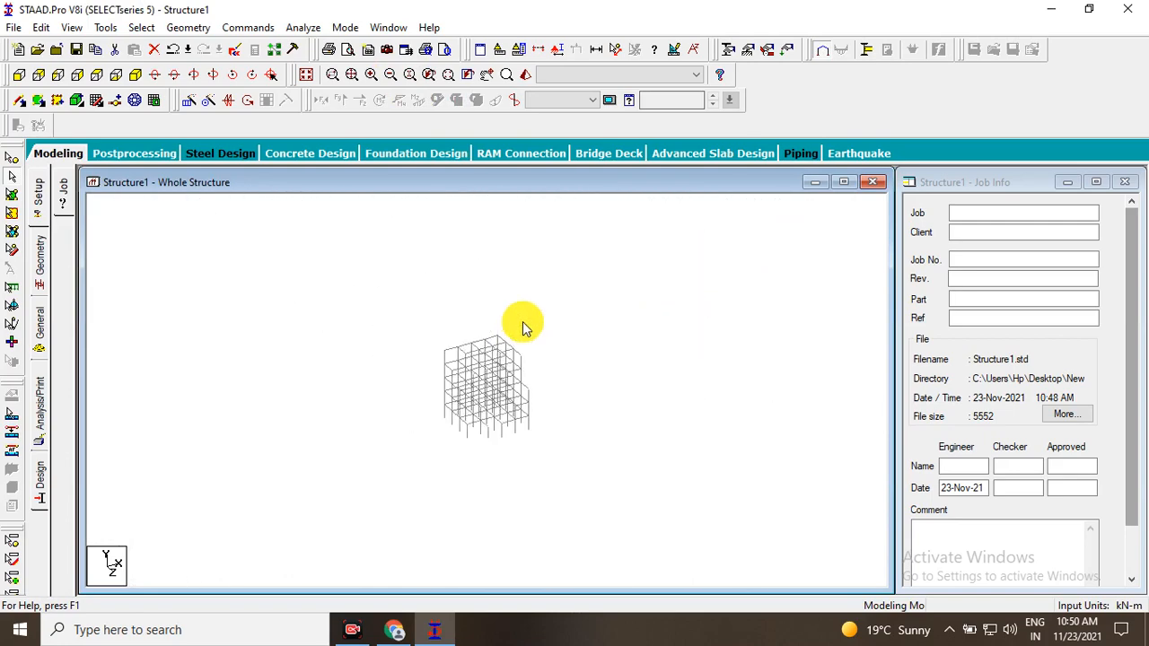
scroll(460, 344, up, 5)
scroll(460, 344, down, 6)
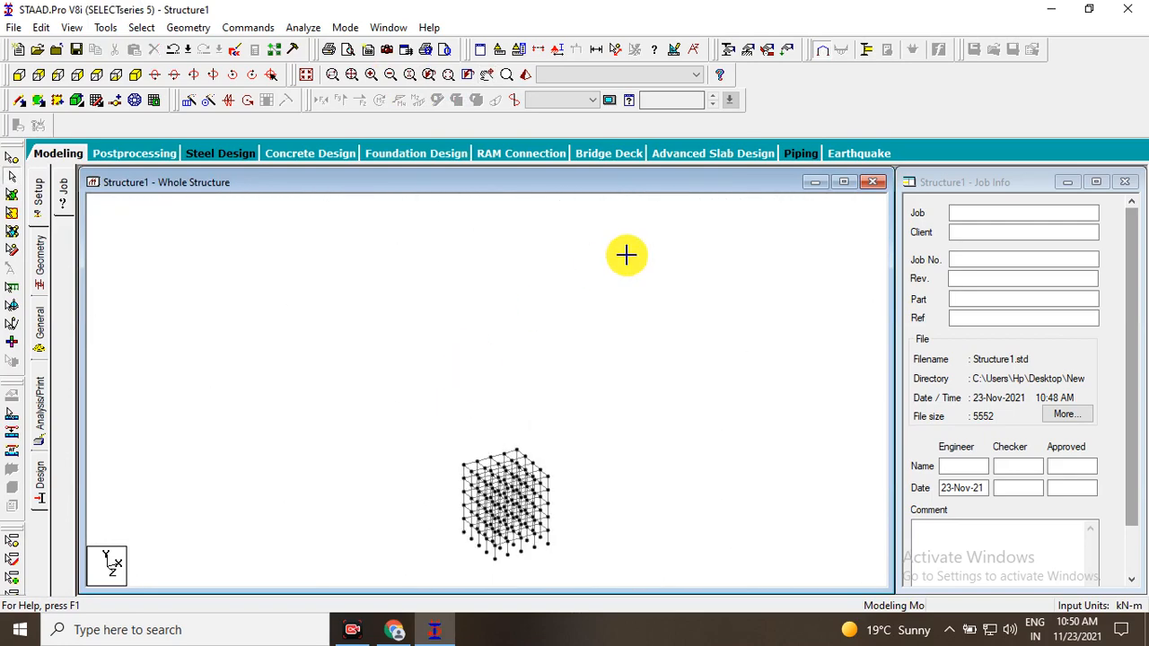
Restore the previous selection of the frame's upper corner node.
click(471, 79)
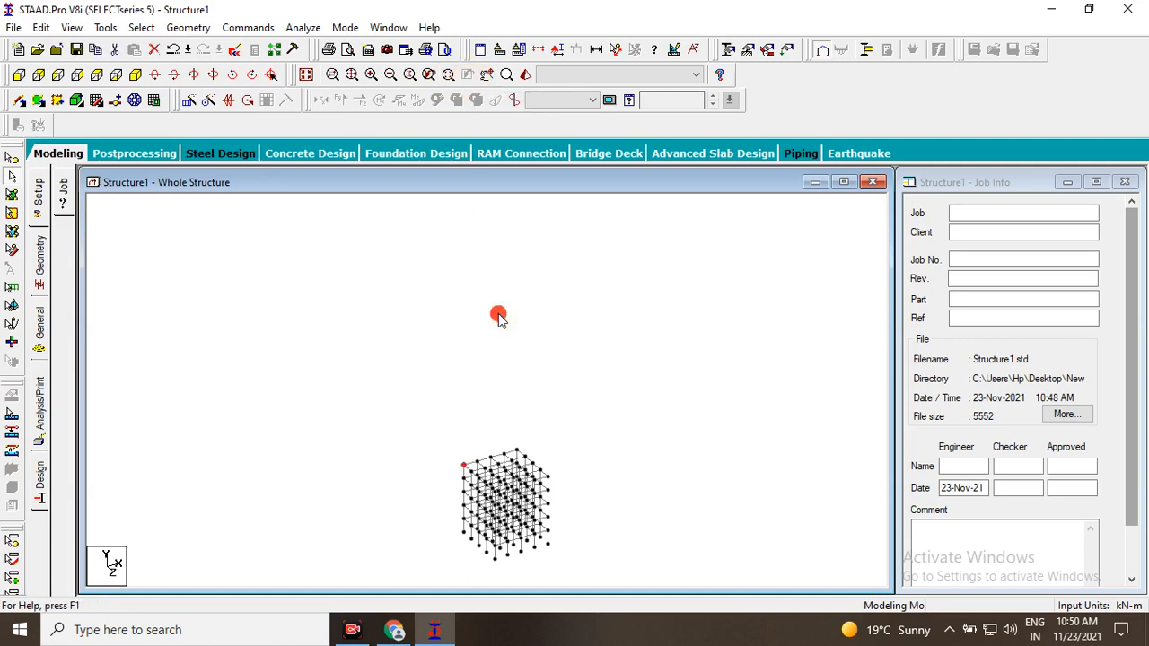
scroll(498, 317, up, 6)
Pan across the frame with the Pan tool and examine its lower storeys and column bases.
click(490, 79)
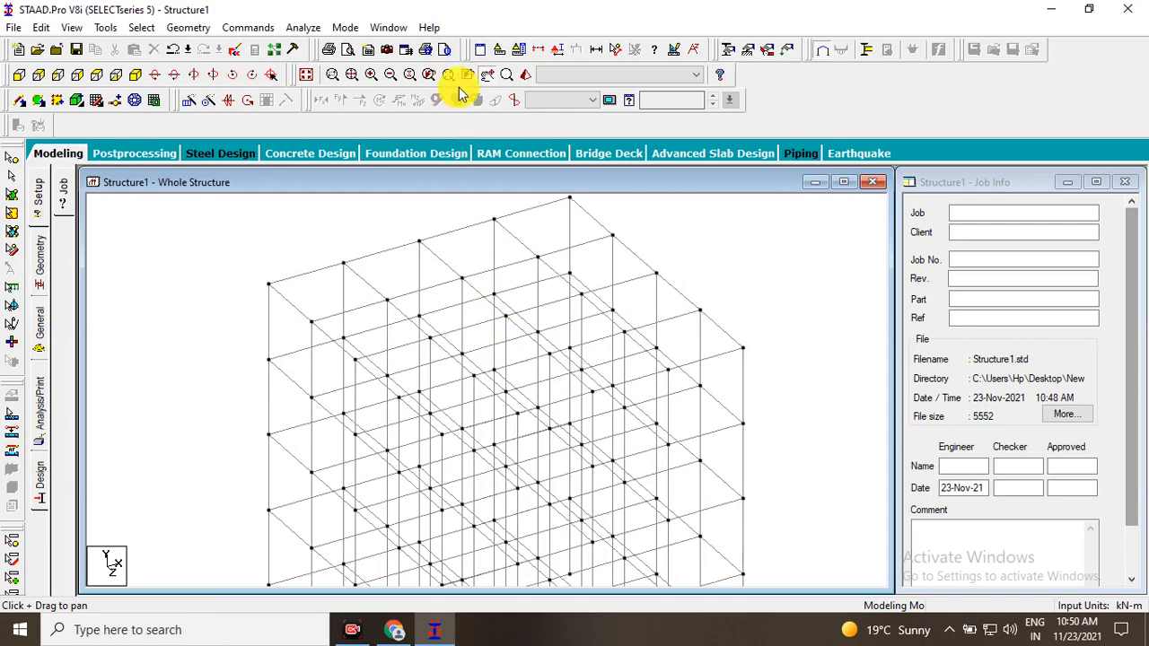
drag(574, 339, 620, 311)
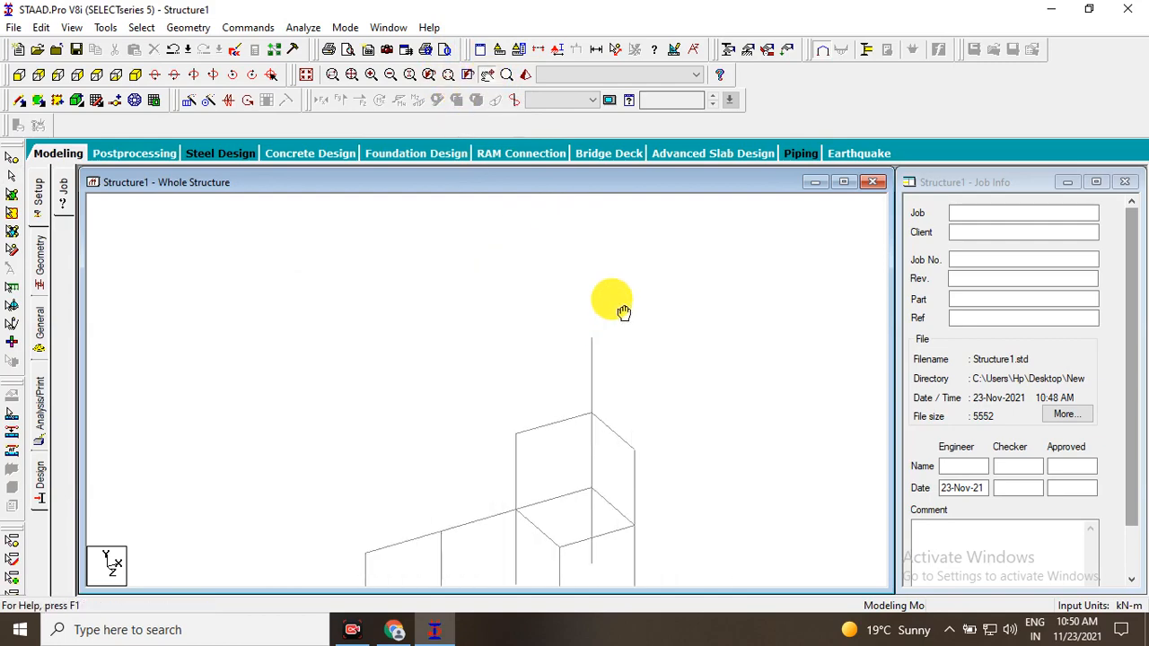
drag(613, 355, 673, 289)
drag(616, 443, 664, 296)
drag(660, 480, 417, 478)
scroll(381, 500, up, 3)
scroll(415, 494, down, 5)
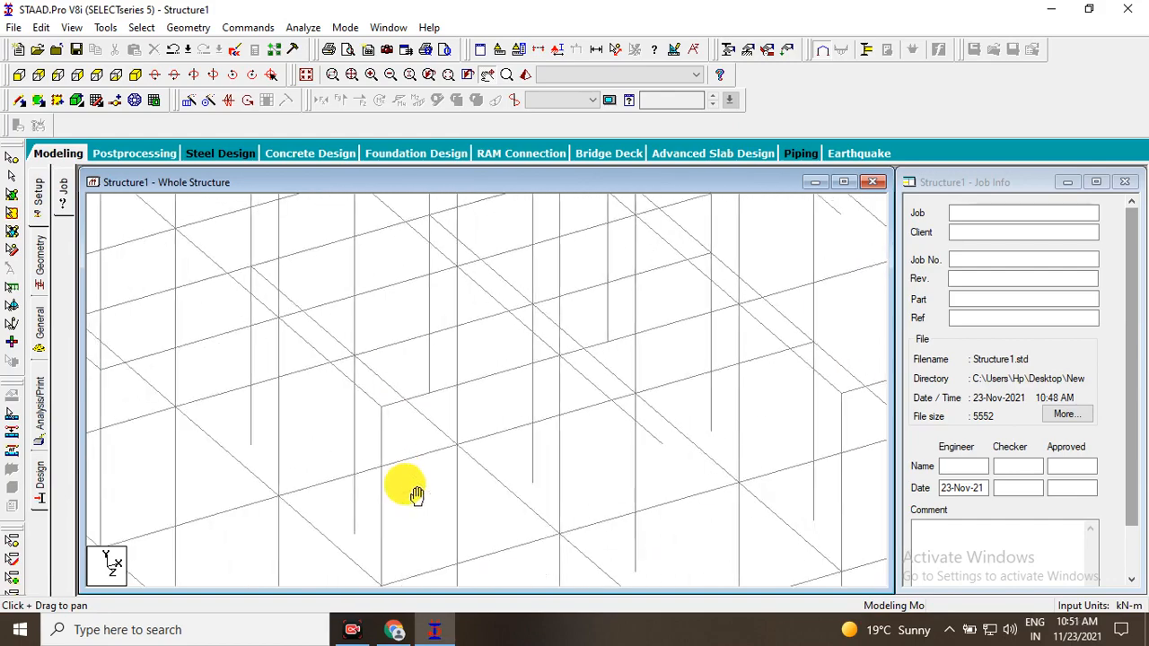
scroll(580, 351, down, 4)
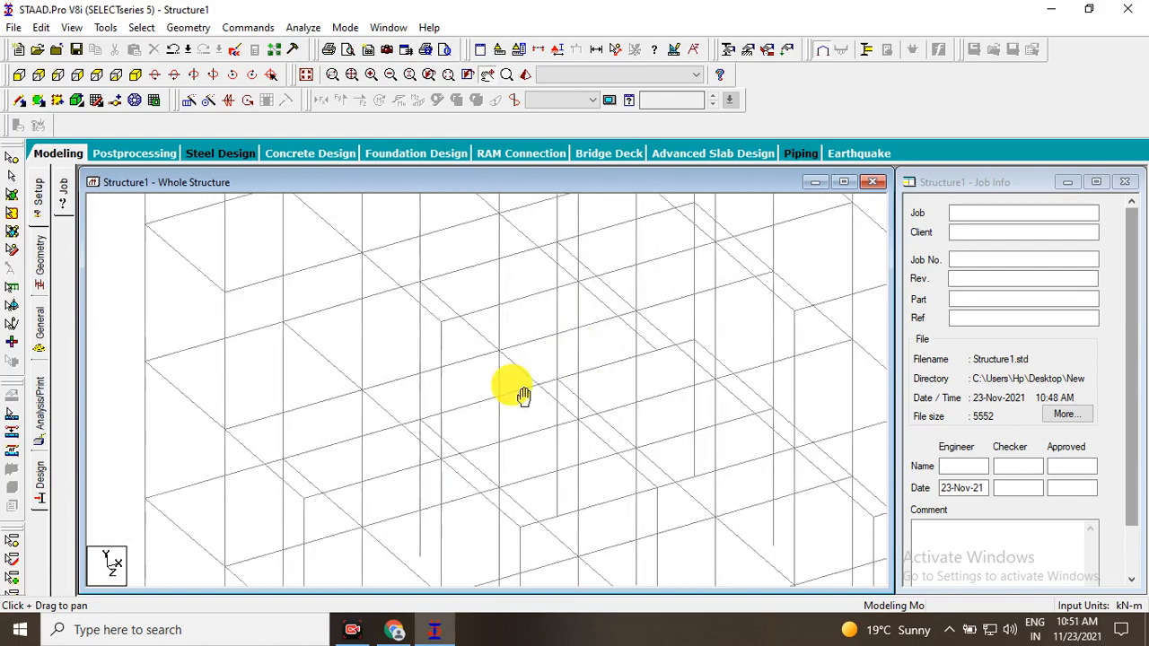
scroll(501, 480, up, 2)
drag(499, 563, 531, 428)
scroll(543, 449, up, 3)
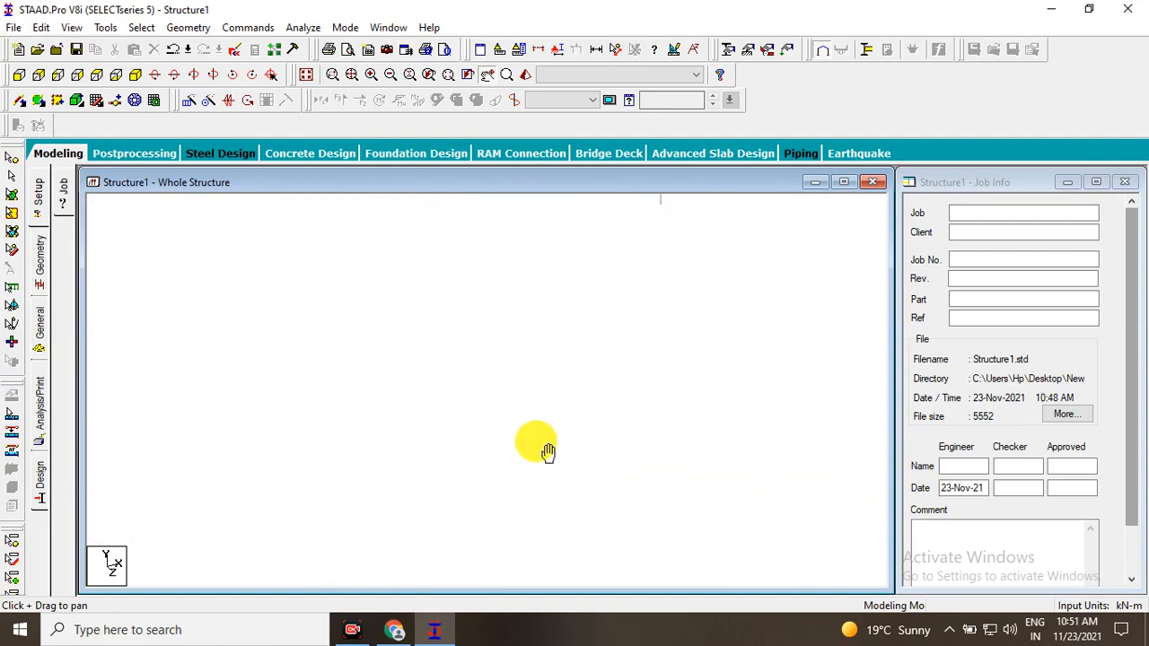
Inspect the column bases and beam joints of the lower storeys with the Magnifying Glass.
click(506, 79)
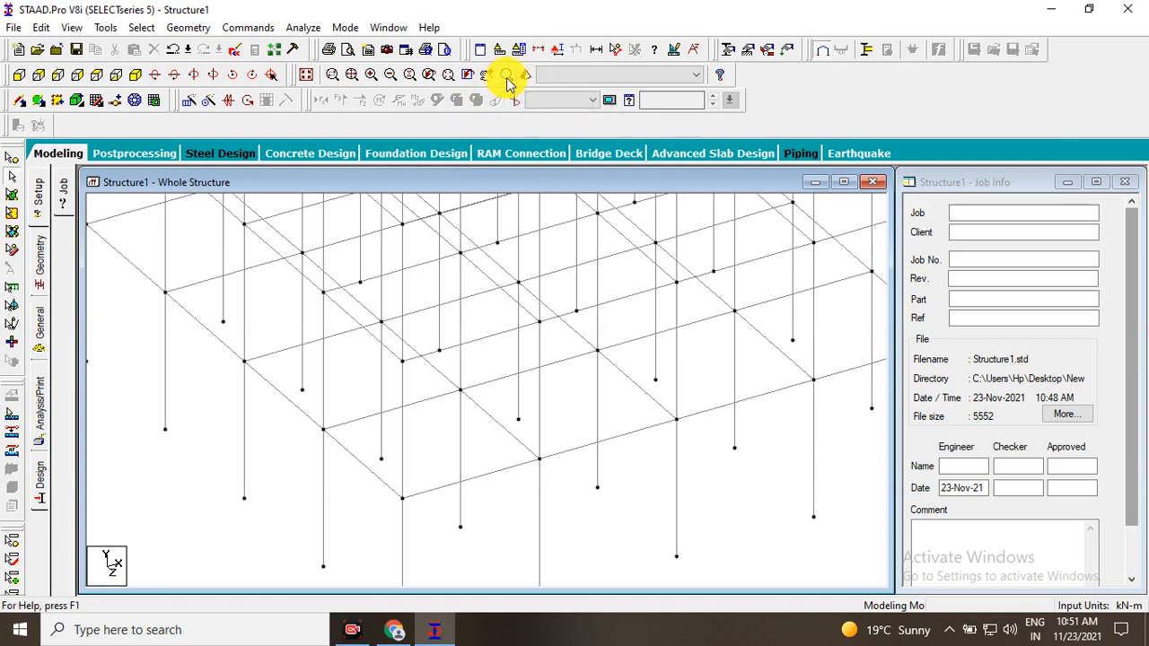
drag(598, 477, 600, 477)
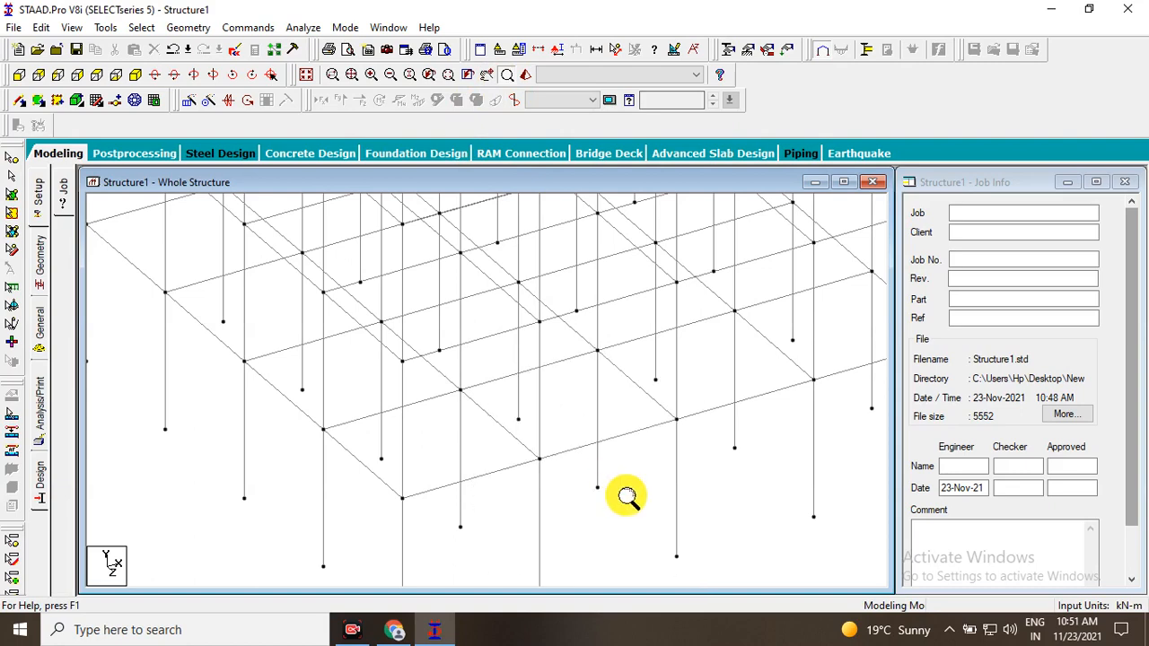
scroll(625, 494, up, 5)
click(632, 559)
scroll(597, 528, up, 2)
scroll(595, 531, down, 2)
scroll(514, 485, up, 1)
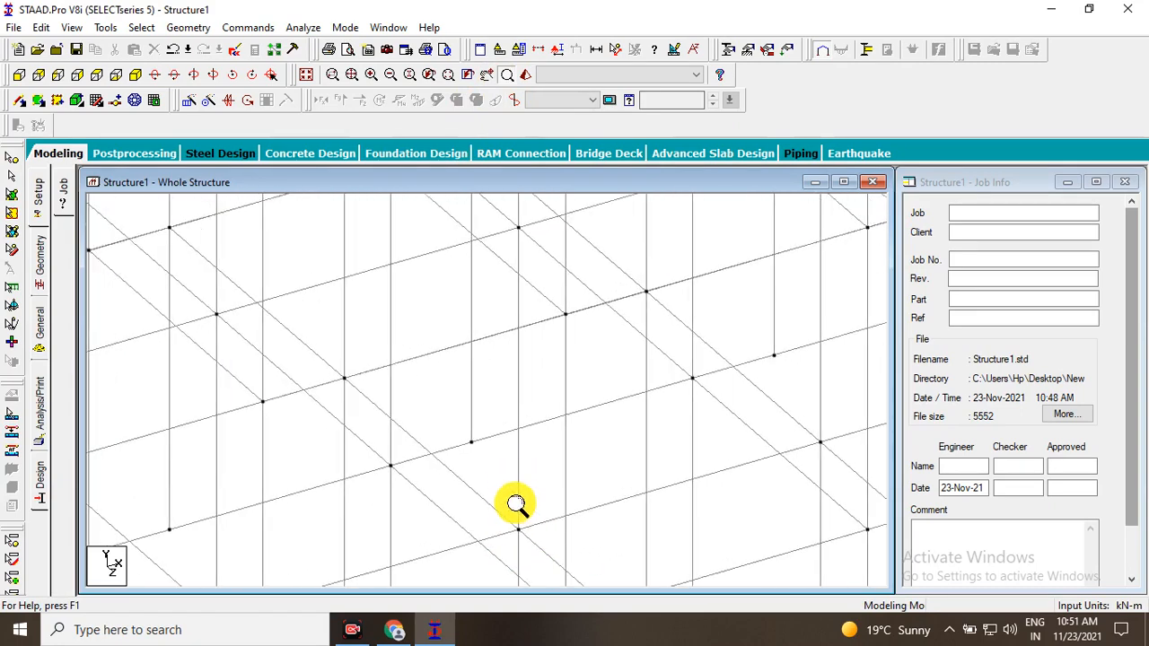
drag(498, 501, 523, 539)
scroll(523, 538, up, 2)
middle_drag(549, 374, 580, 253)
scroll(523, 267, up, 3)
middle_drag(523, 283, 512, 341)
drag(469, 333, 497, 386)
scroll(477, 316, down, 3)
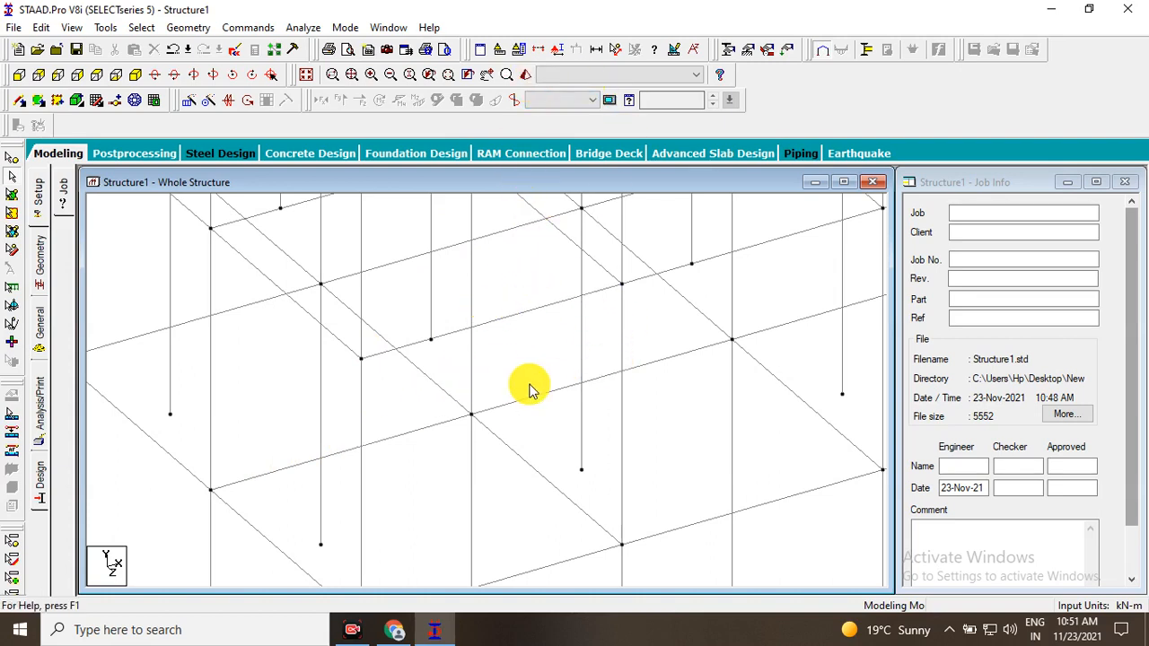
Move up from the lower joints to examine the frame's upper storeys and overall shape.
scroll(530, 390, down, 5)
middle_drag(498, 322, 476, 545)
middle_drag(556, 362, 533, 537)
scroll(500, 347, up, 5)
middle_drag(512, 220, 460, 412)
scroll(442, 366, down, 3)
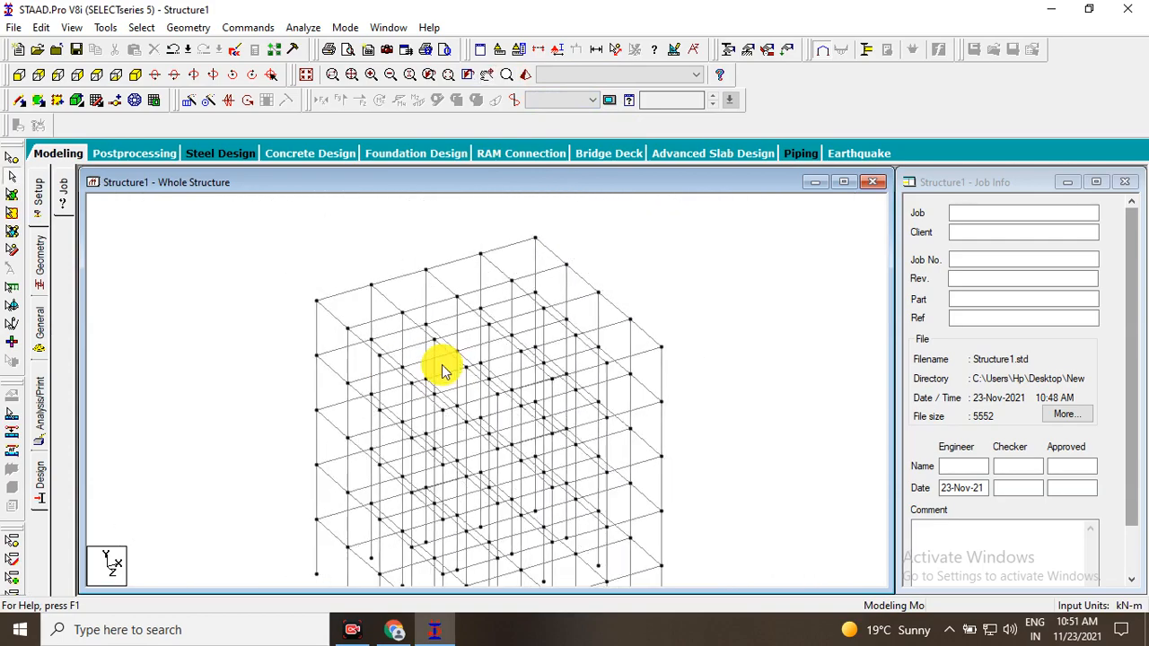
middle_drag(417, 335, 414, 305)
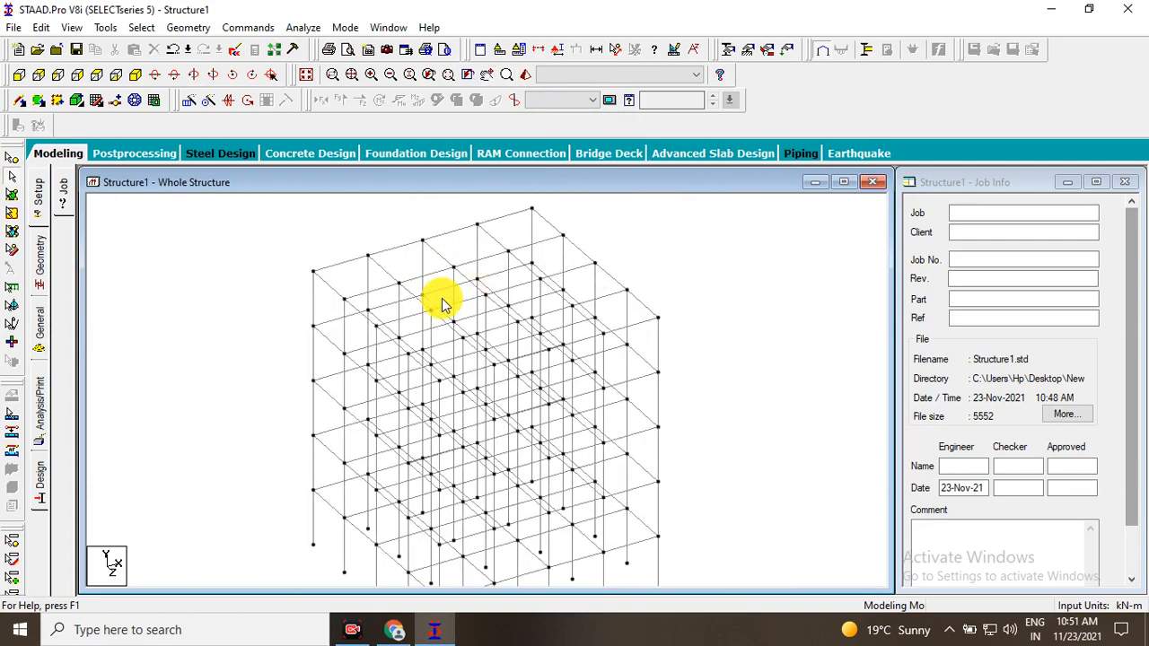
scroll(571, 334, down, 2)
middle_drag(570, 335, 543, 287)
scroll(388, 301, up, 4)
scroll(388, 305, down, 3)
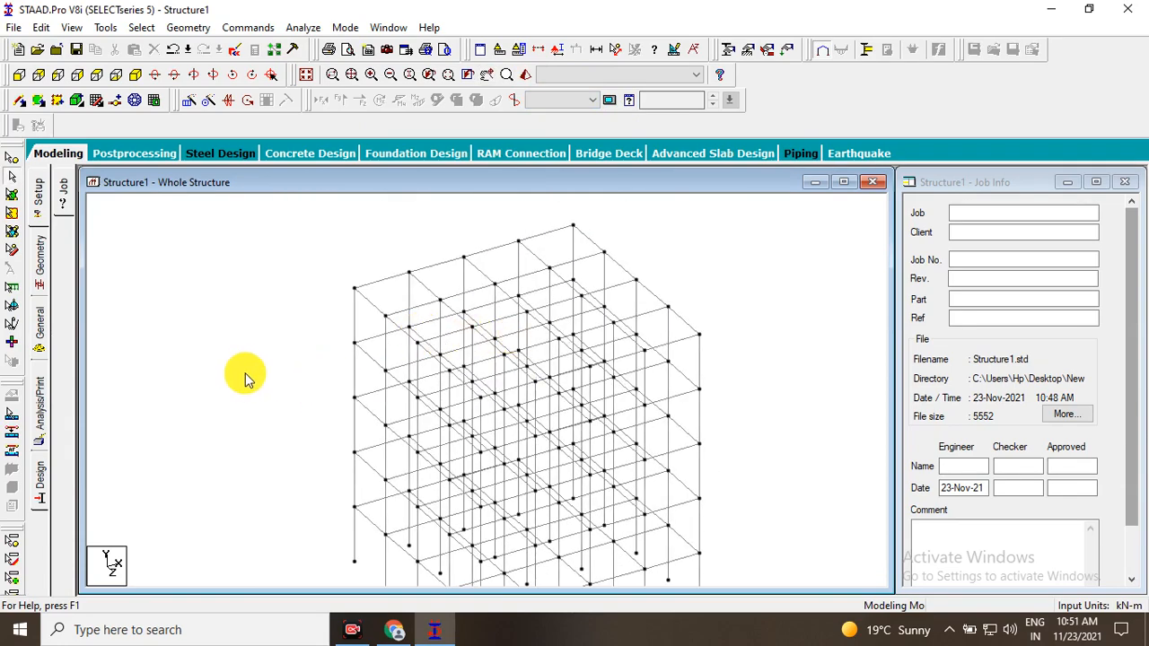
scroll(423, 422, up, 4)
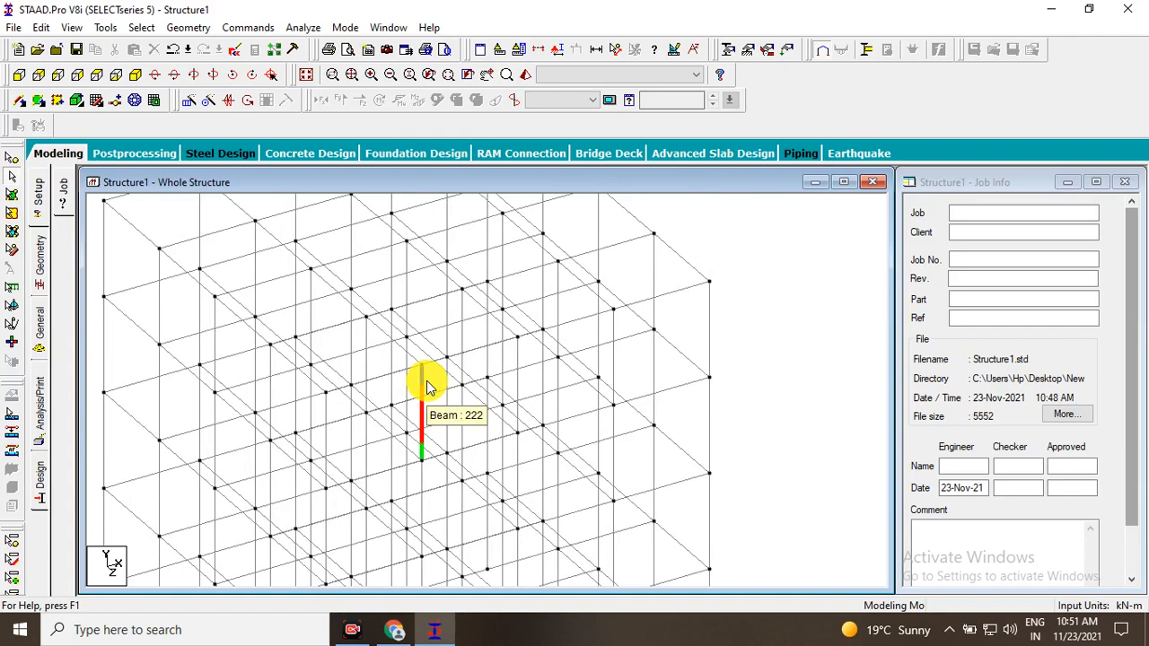
scroll(426, 386, down, 3)
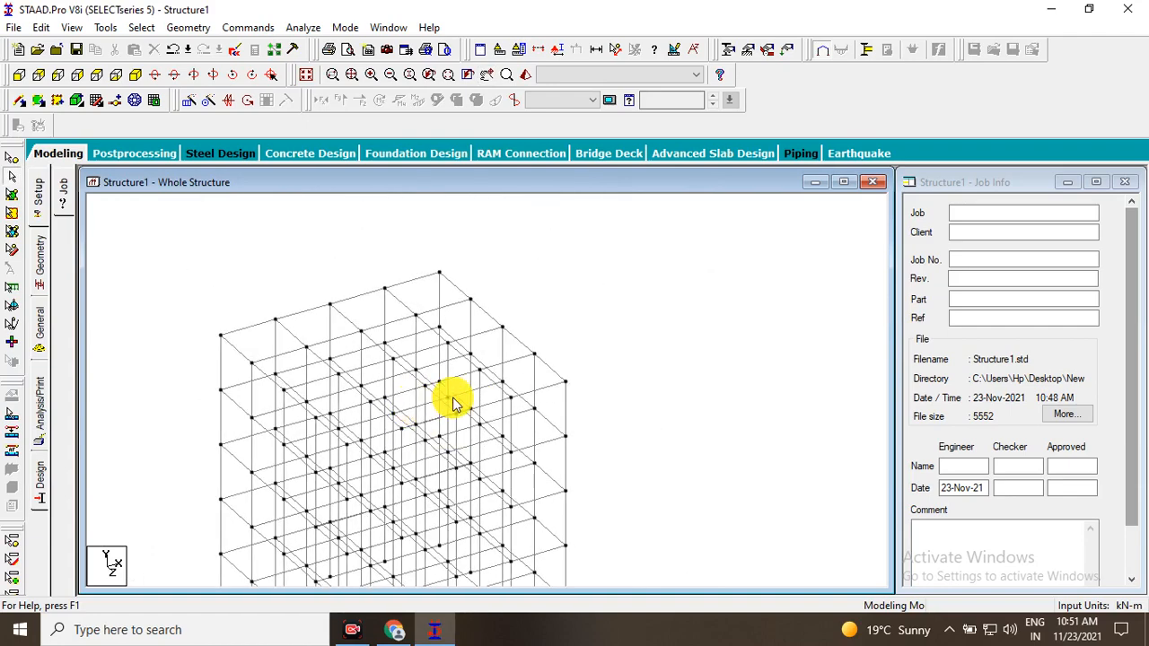
scroll(453, 404, up, 8)
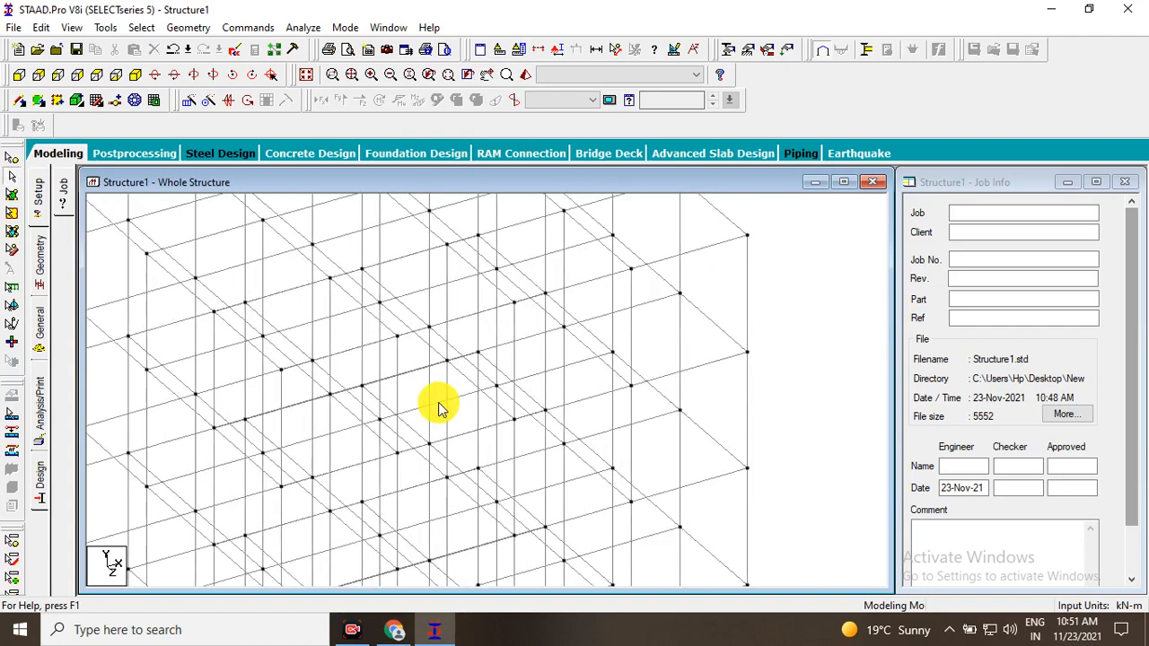
Zoom out and examine the frame's roof level and upper corner.
scroll(475, 422, down, 5)
scroll(454, 410, up, 3)
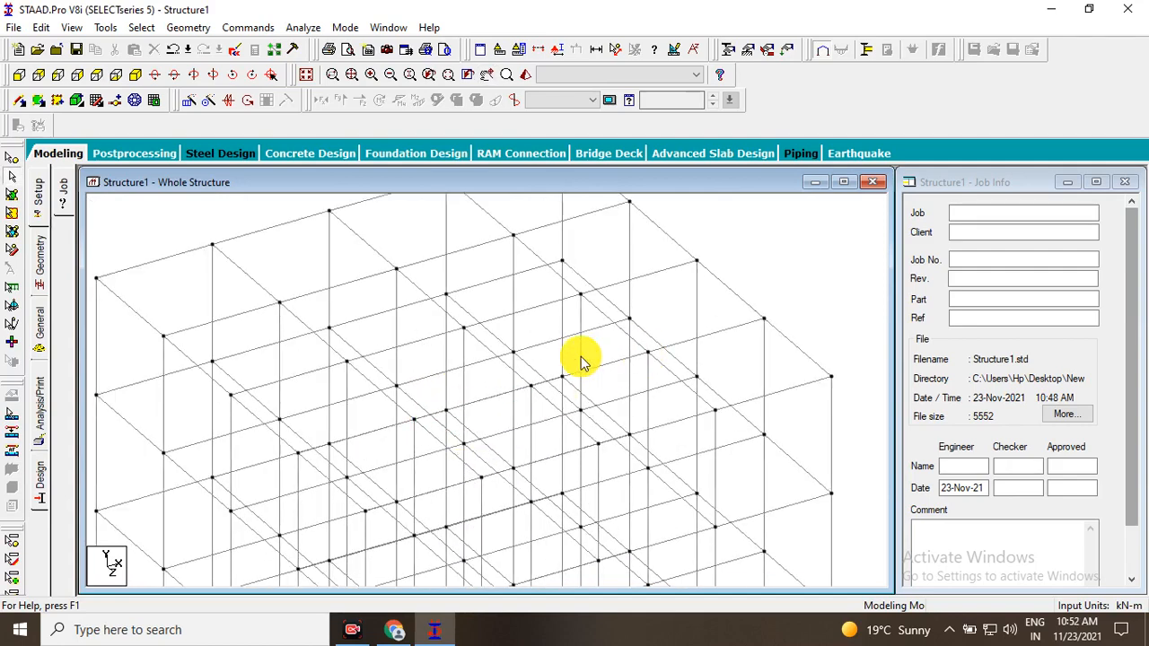
scroll(559, 341, down, 2)
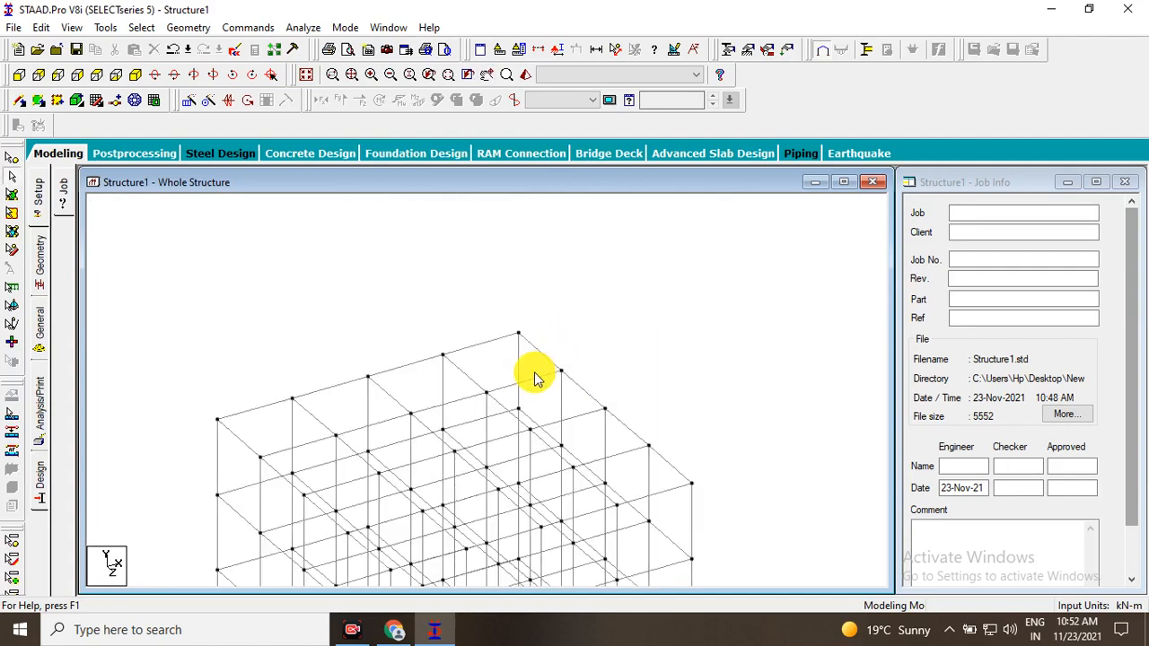
middle_drag(535, 375, 534, 362)
middle_drag(563, 284, 541, 235)
Open the 3D Rendered View of the frame and maximise its window.
click(637, 78)
click(636, 79)
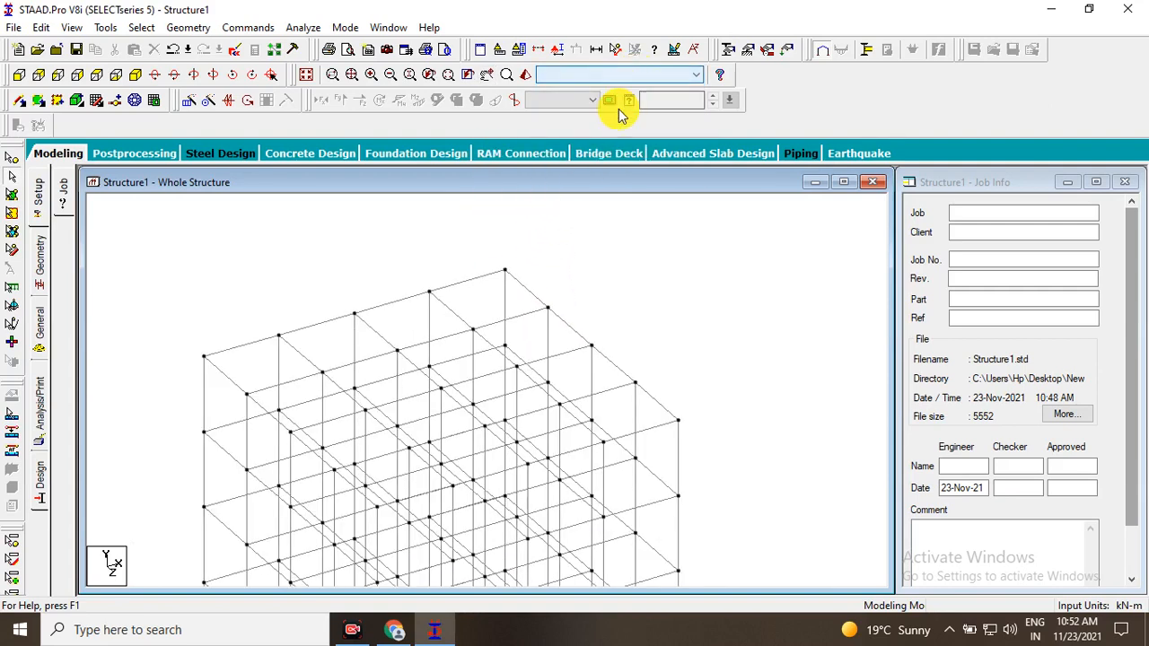
click(525, 79)
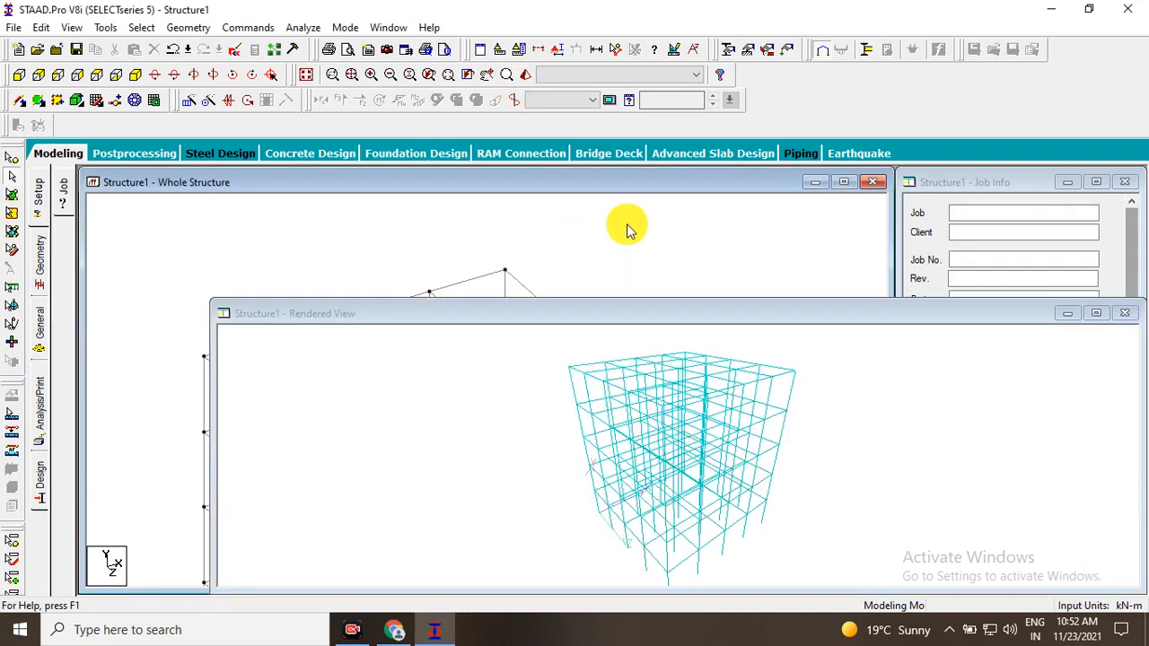
click(1098, 313)
Orbit the rendered frame and examine its storeys and columns from several directions.
drag(730, 333, 541, 381)
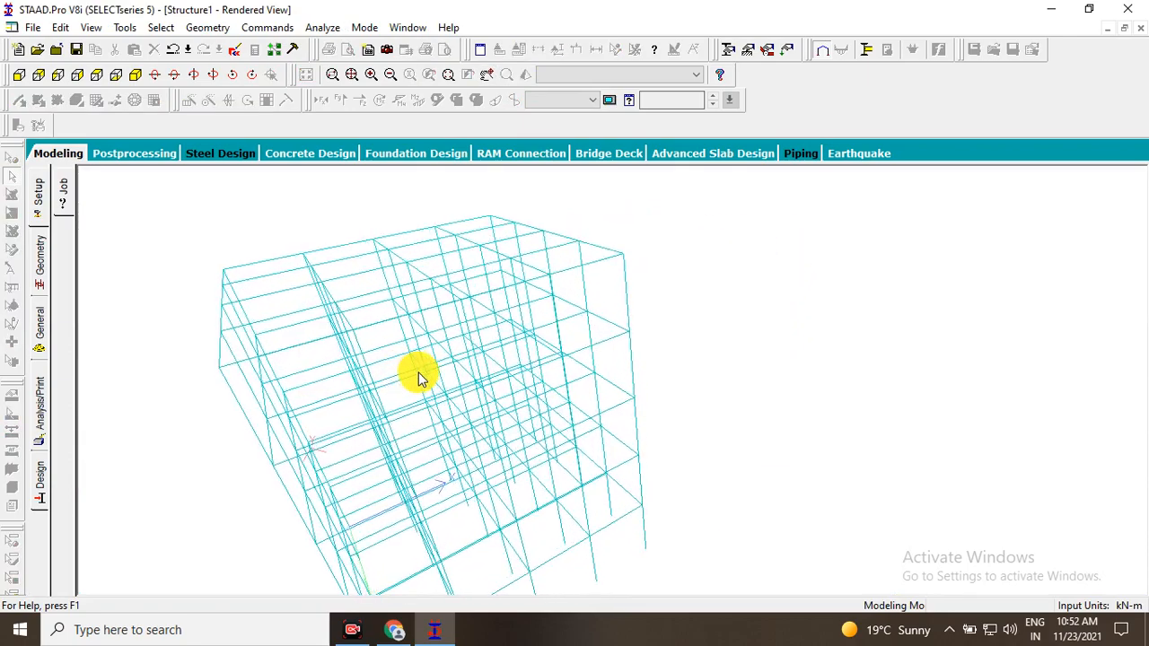
drag(397, 392, 257, 349)
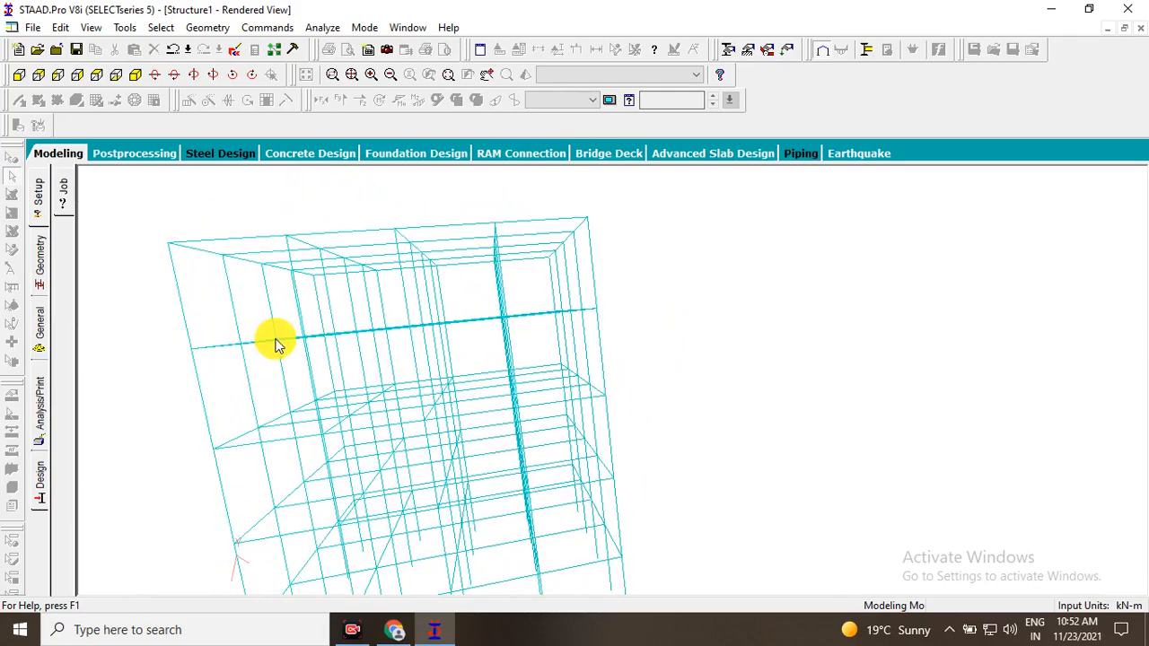
drag(281, 361, 248, 282)
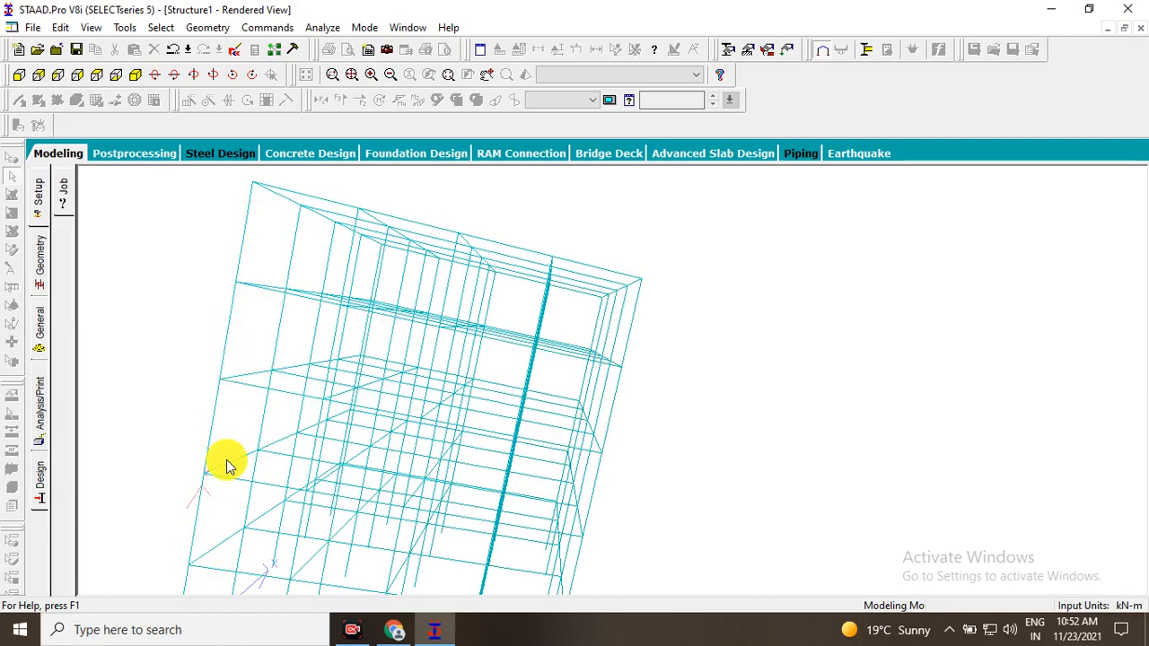
drag(591, 337, 540, 334)
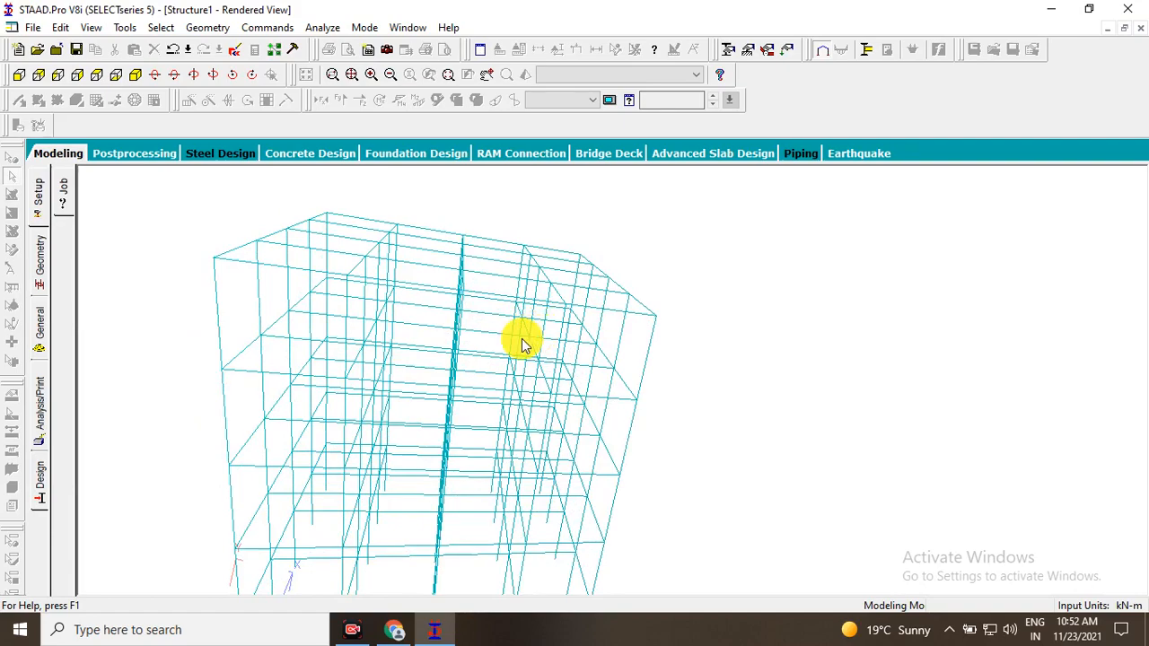
drag(574, 348, 480, 359)
drag(272, 300, 371, 249)
Return from the rendered view to the modeling layout, display the whole structure, and maximise the Whole Structure window.
click(70, 155)
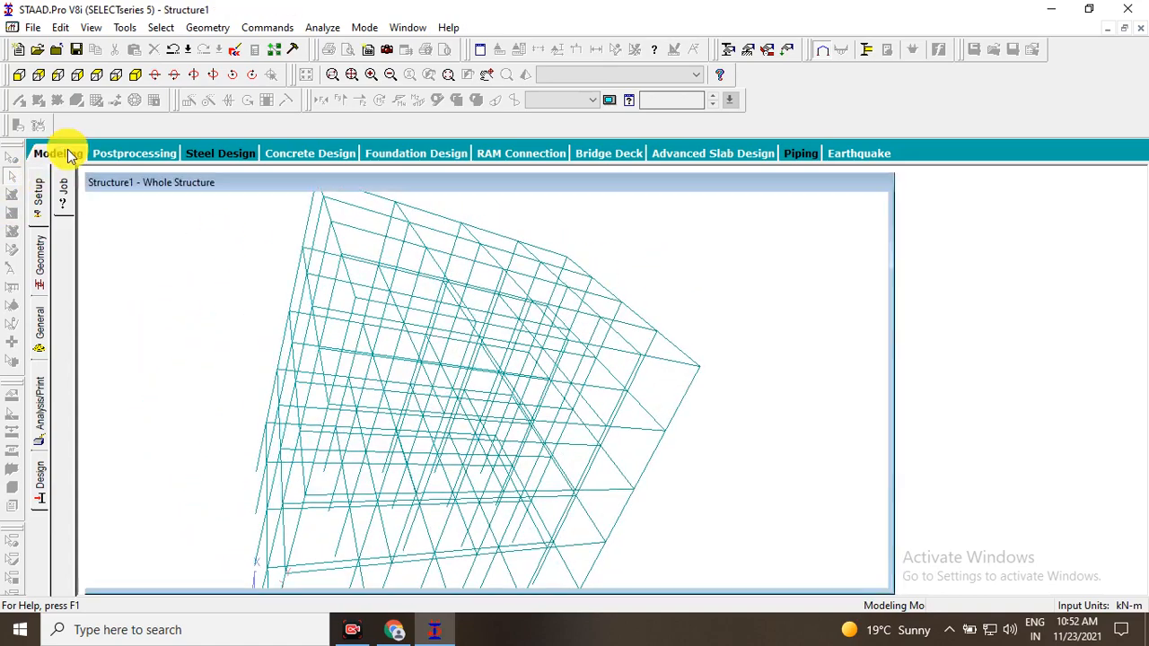
click(1132, 184)
scroll(656, 375, down, 4)
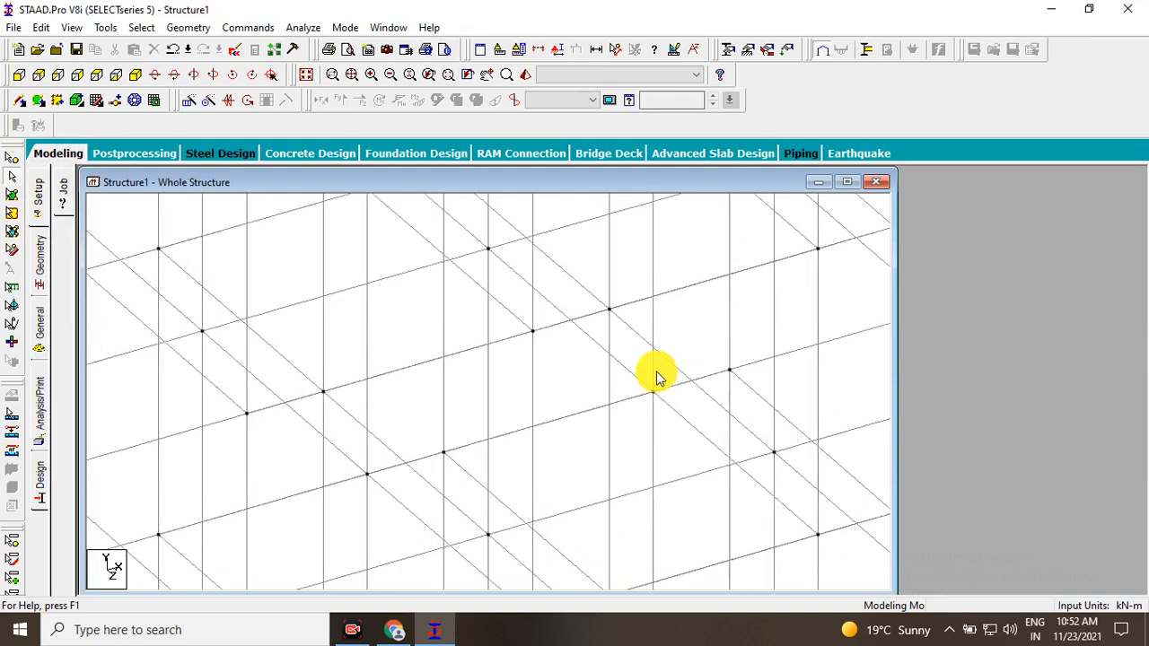
click(309, 76)
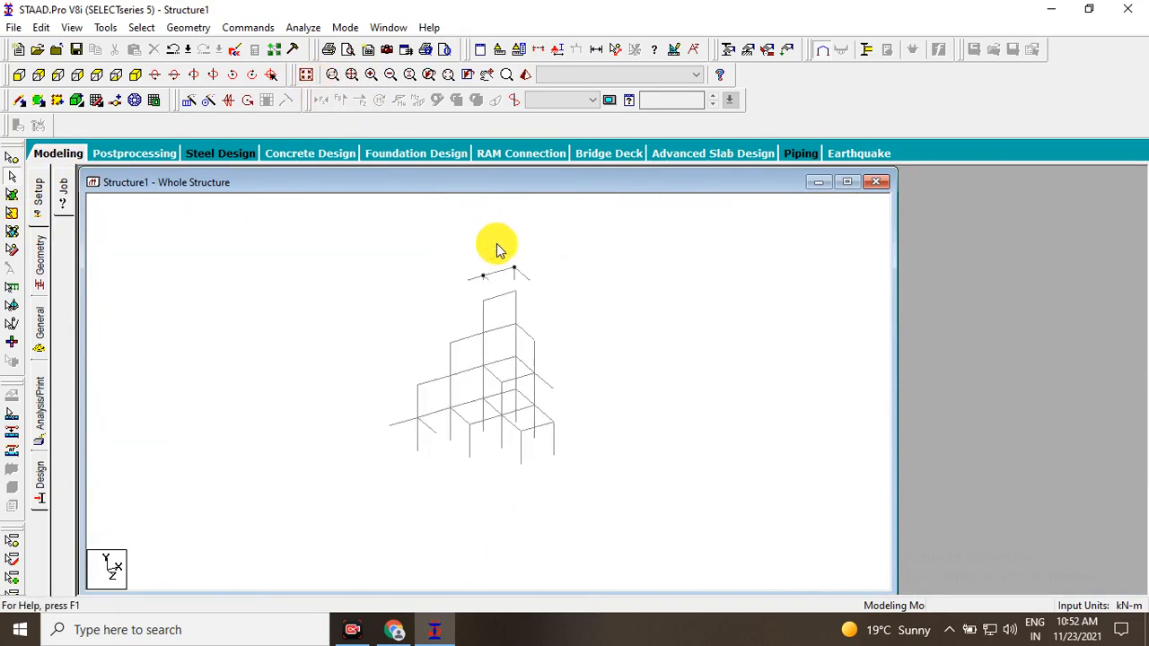
click(847, 182)
Examine the frame's overall shape from the roof down to the column bases in the maximised Whole Structure window.
scroll(577, 310, down, 1)
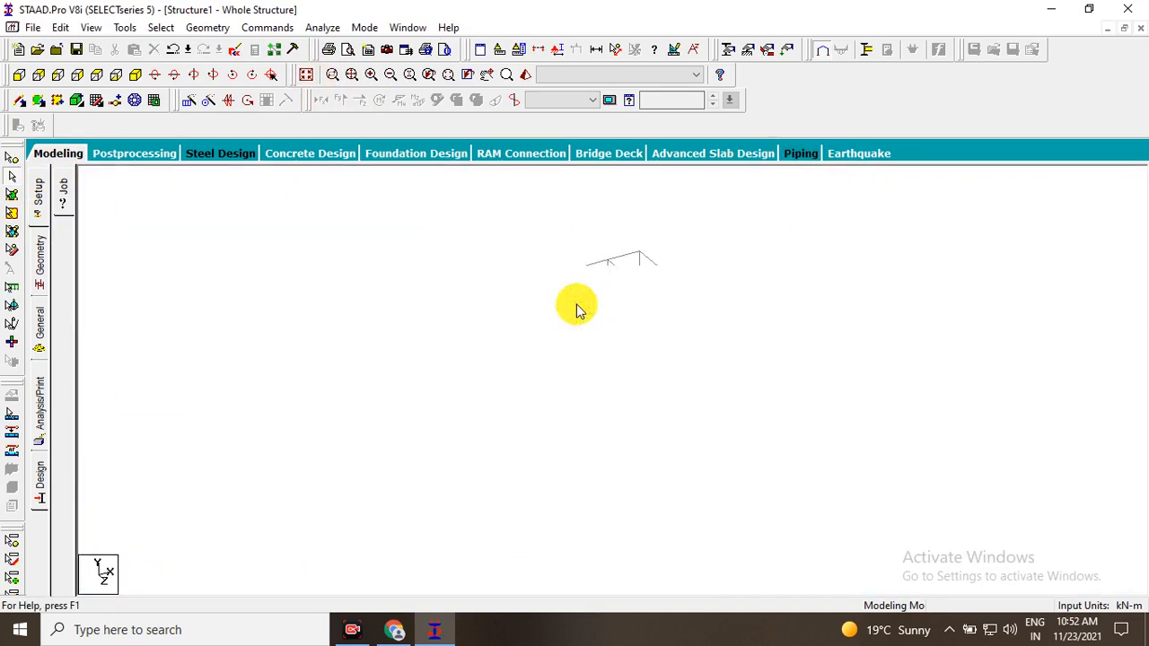
middle_drag(528, 330, 484, 329)
middle_drag(568, 279, 500, 307)
scroll(457, 230, up, 1)
scroll(550, 306, up, 2)
scroll(509, 234, up, 1)
middle_drag(409, 269, 290, 190)
scroll(402, 269, down, 1)
scroll(292, 202, down, 1)
scroll(262, 204, up, 1)
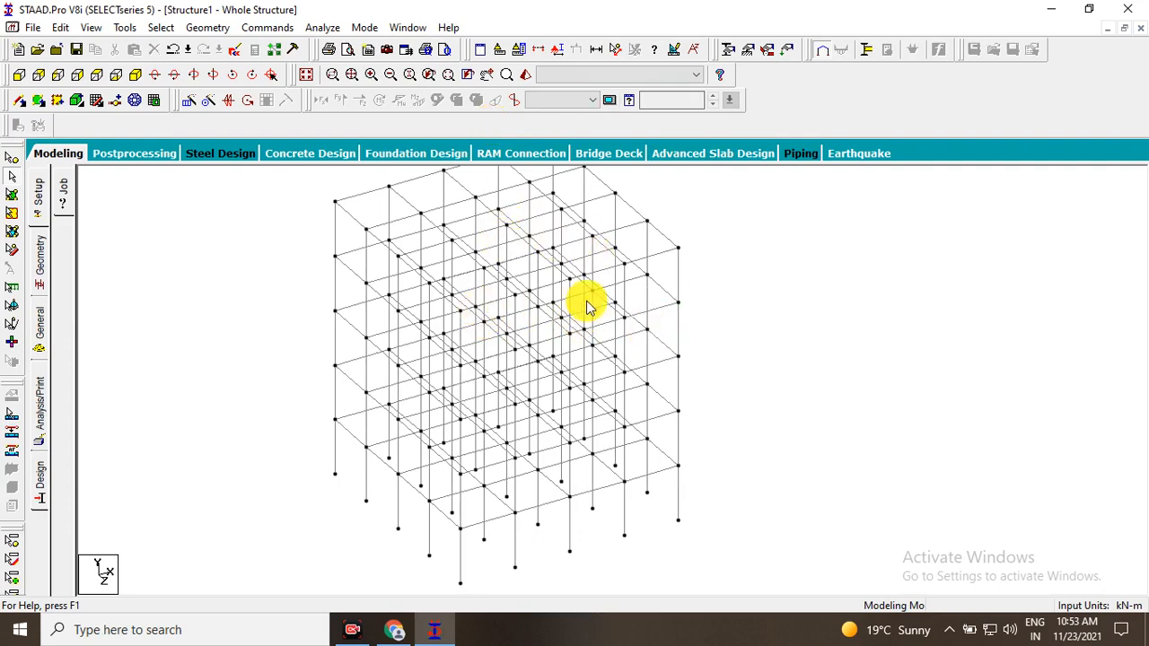
scroll(524, 327, down, 2)
middle_drag(480, 330, 519, 368)
middle_drag(628, 373, 626, 354)
middle_drag(557, 366, 474, 370)
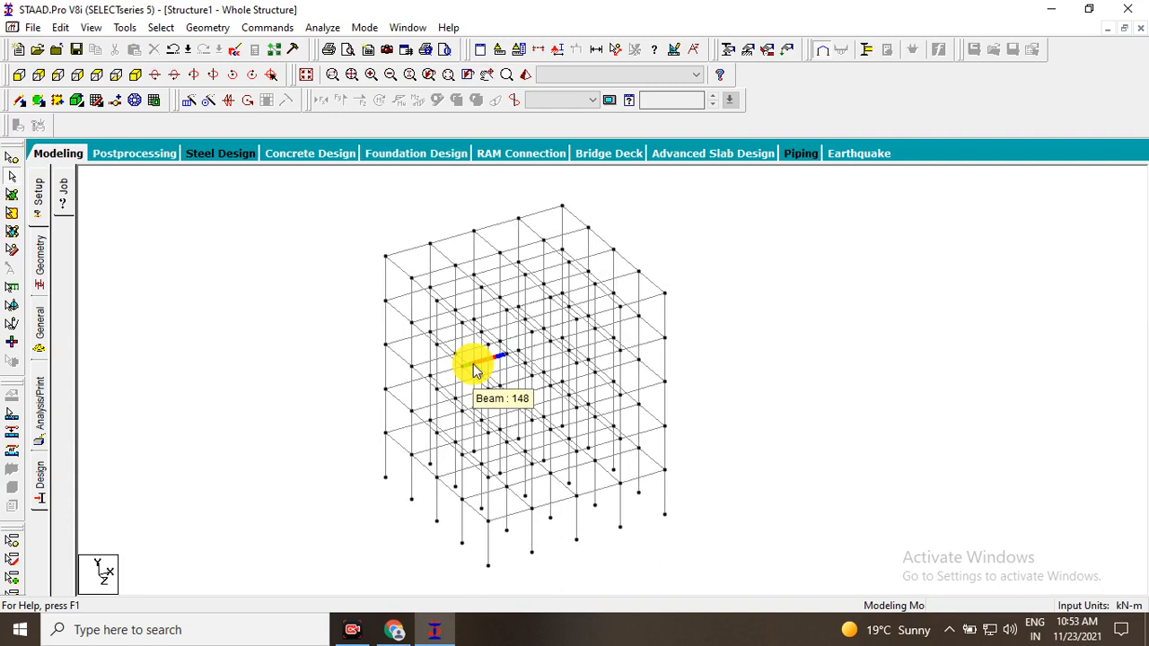
Inspect the frame's upper storeys closely, from the interior beams out to the roof corners.
scroll(585, 372, up, 1)
scroll(490, 413, down, 1)
scroll(490, 412, up, 2)
scroll(490, 413, down, 2)
middle_drag(616, 395, 580, 418)
scroll(518, 397, up, 1)
middle_drag(468, 425, 555, 428)
scroll(489, 396, up, 1)
scroll(454, 332, up, 4)
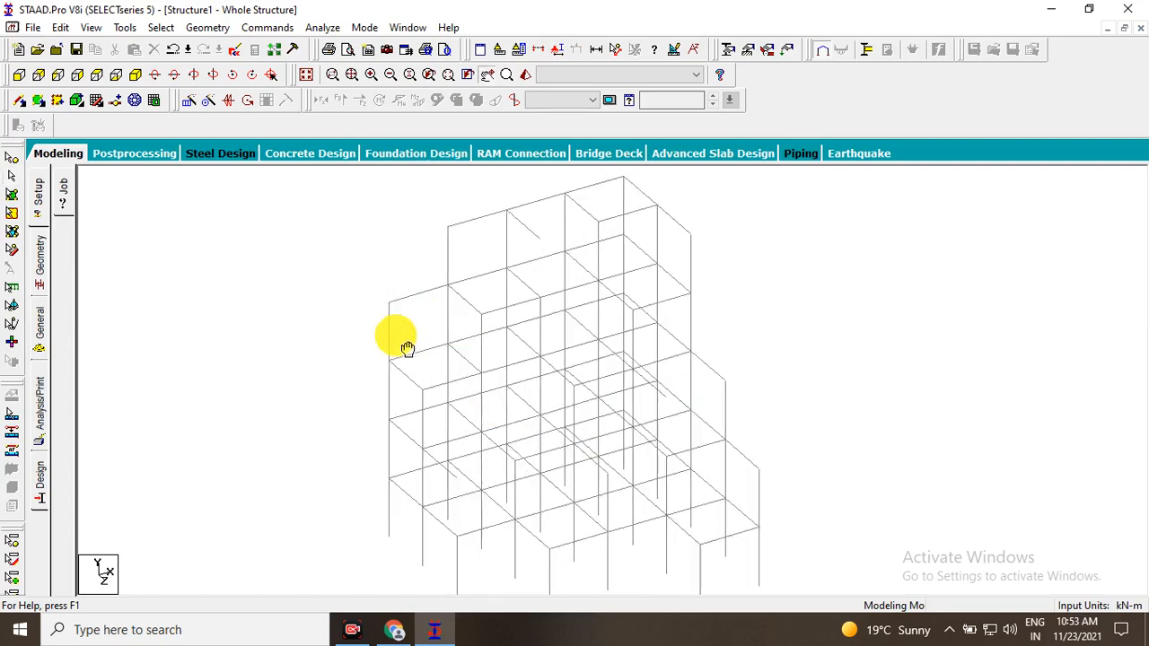
middle_drag(431, 332, 431, 387)
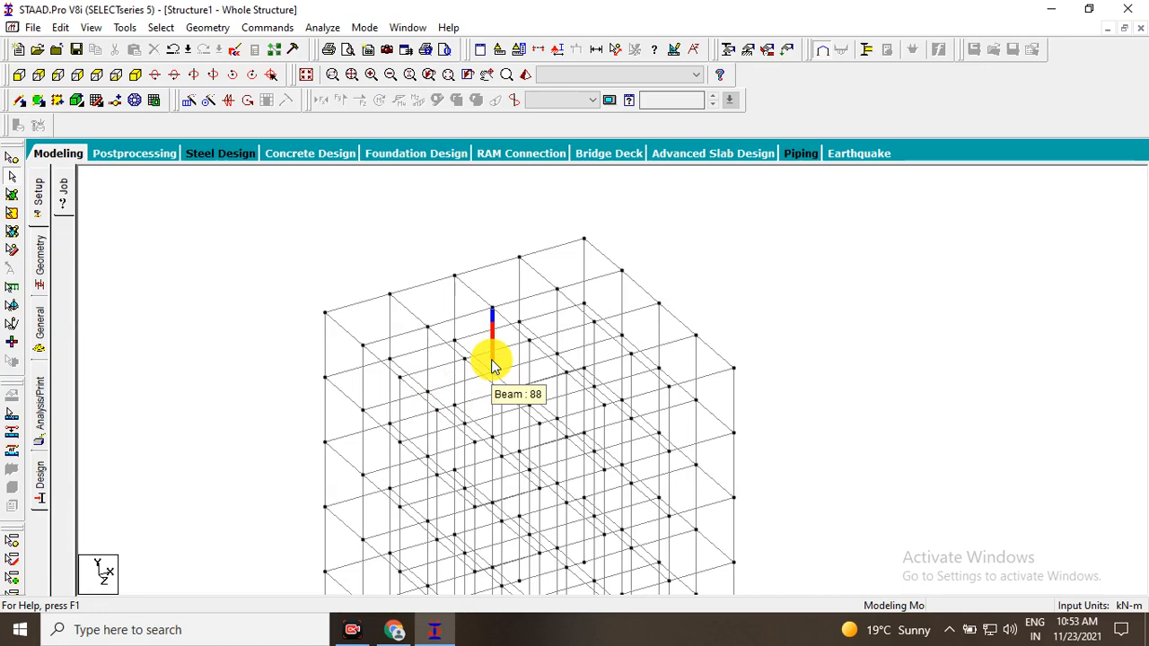
scroll(777, 470, down, 1)
middle_drag(777, 469, 676, 334)
middle_drag(572, 352, 630, 395)
middle_drag(476, 300, 557, 331)
scroll(495, 297, up, 1)
scroll(397, 308, up, 3)
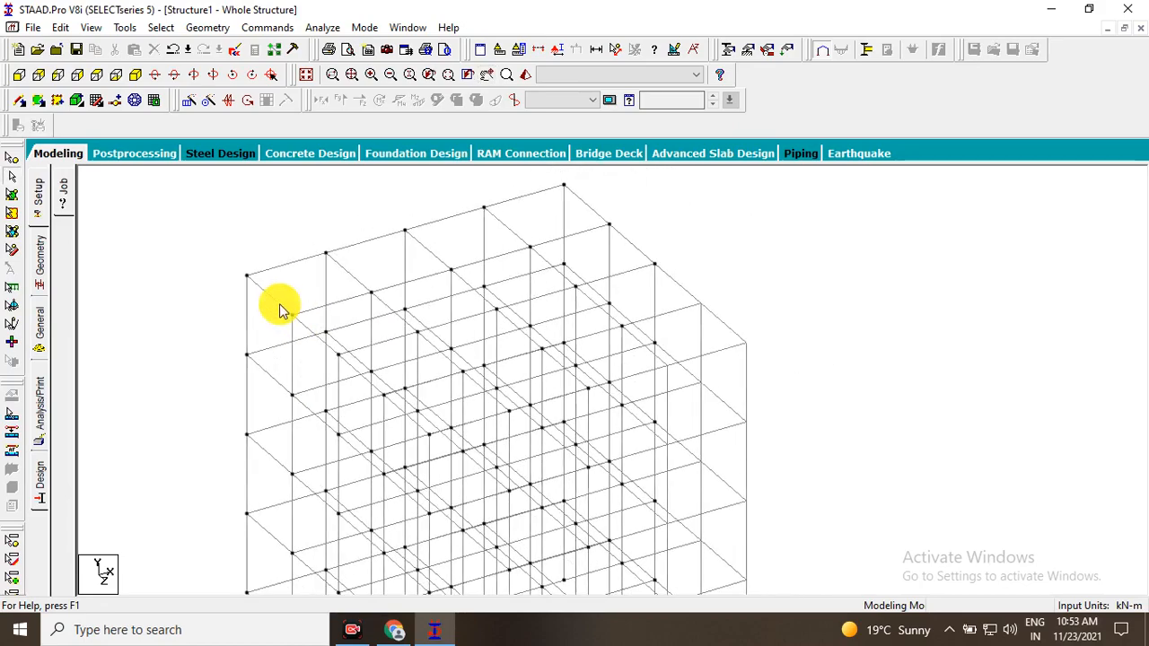
Move down through the frame's storeys and examine the lowest floor beams and column bases.
middle_drag(310, 348, 219, 418)
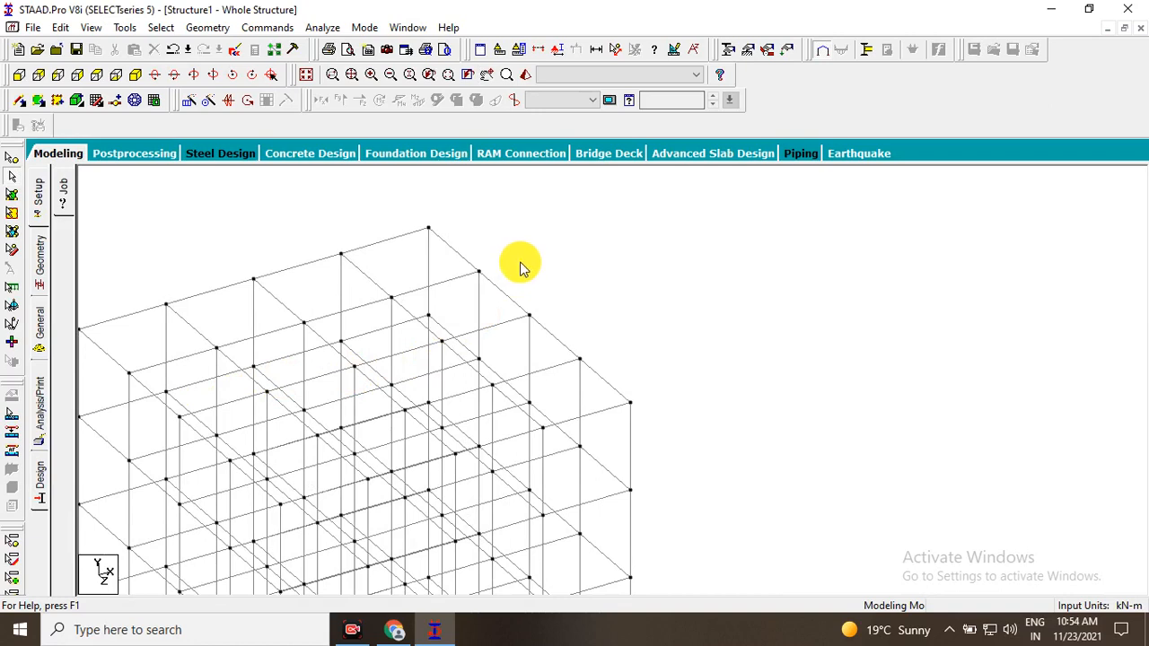
scroll(448, 341, down, 1)
middle_drag(369, 372, 464, 216)
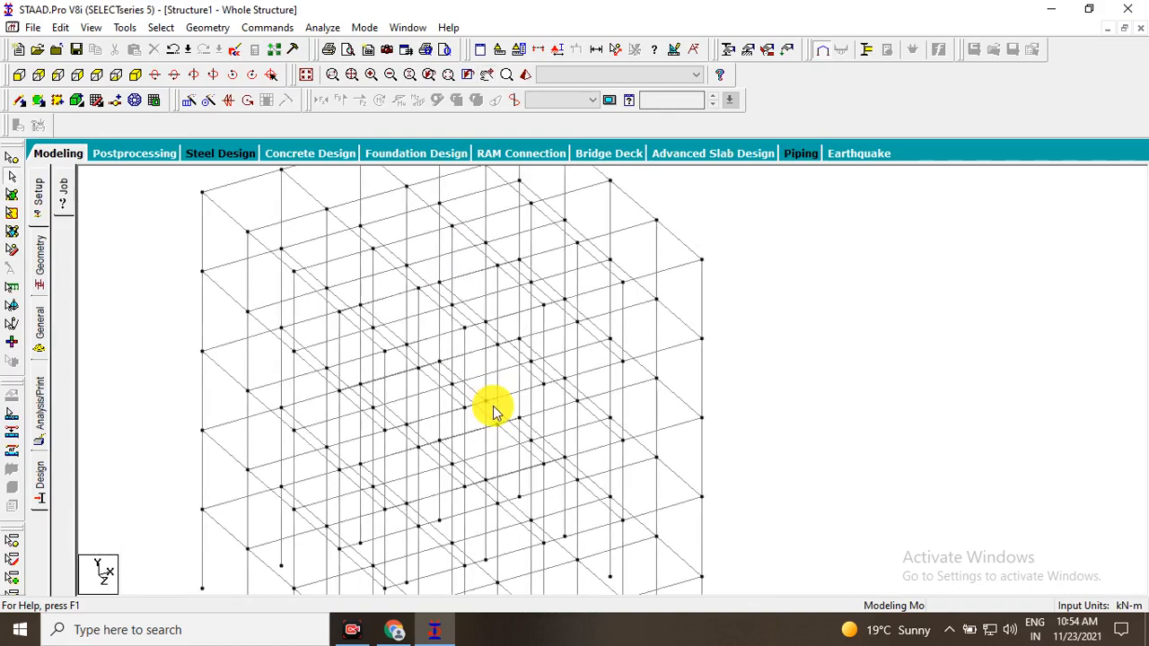
middle_drag(494, 409, 502, 307)
scroll(484, 386, down, 1)
middle_drag(499, 381, 529, 332)
middle_drag(386, 431, 349, 408)
scroll(484, 434, up, 1)
middle_drag(327, 460, 361, 454)
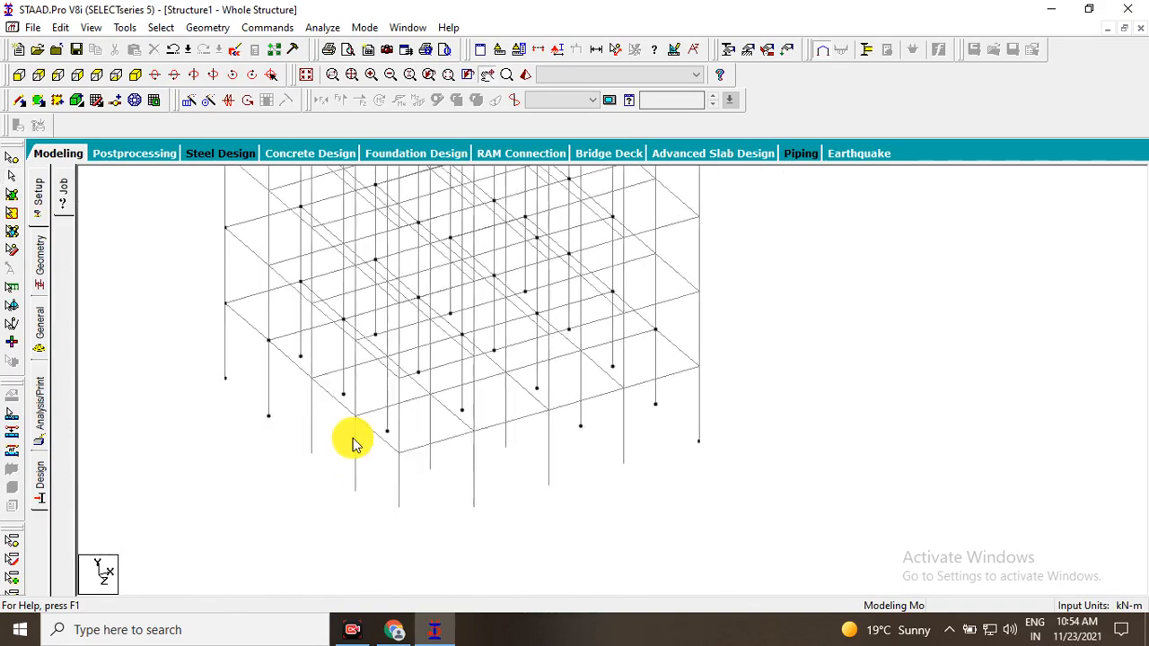
Pan back up from the column bases to examine the frame's top storeys.
middle_drag(424, 359, 419, 527)
middle_drag(366, 202, 403, 327)
middle_drag(505, 285, 508, 376)
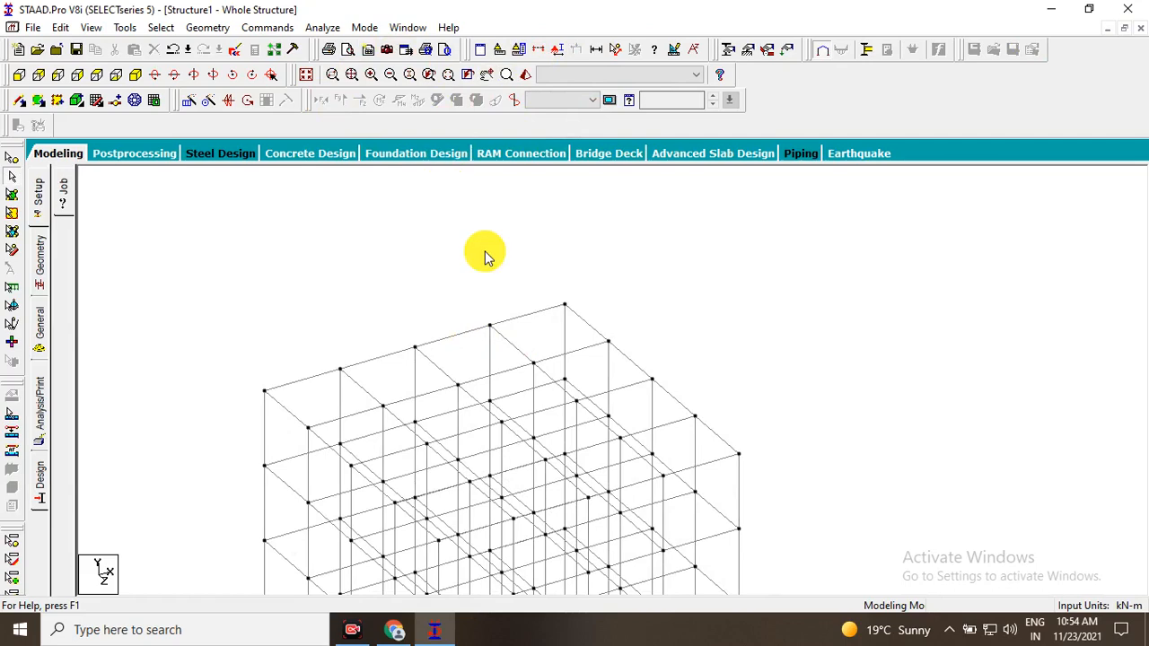
middle_drag(649, 333, 615, 215)
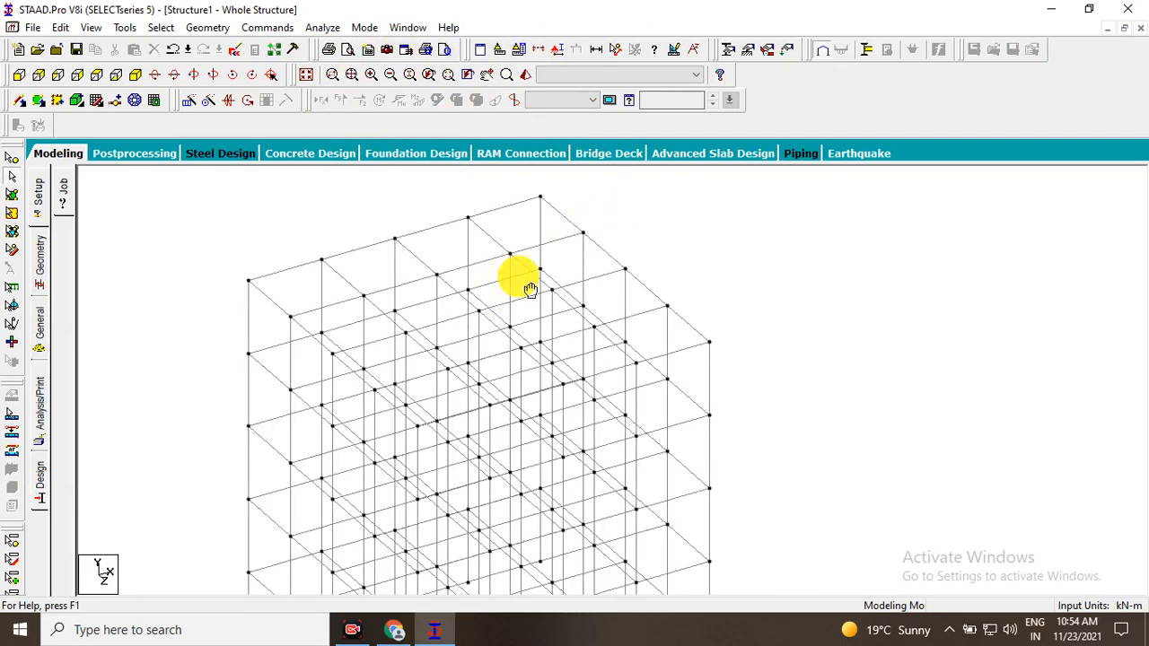
middle_drag(405, 339, 436, 304)
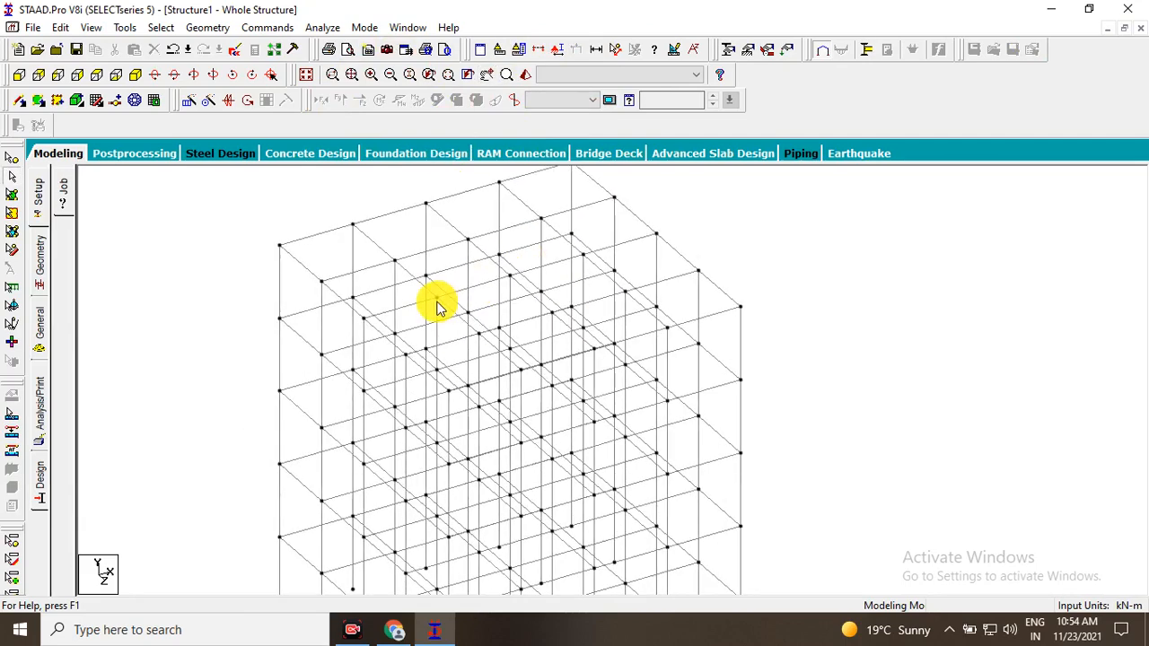
Browse the list of analysis input and result tables, and close it without choosing any.
click(481, 51)
scroll(546, 262, down, 3)
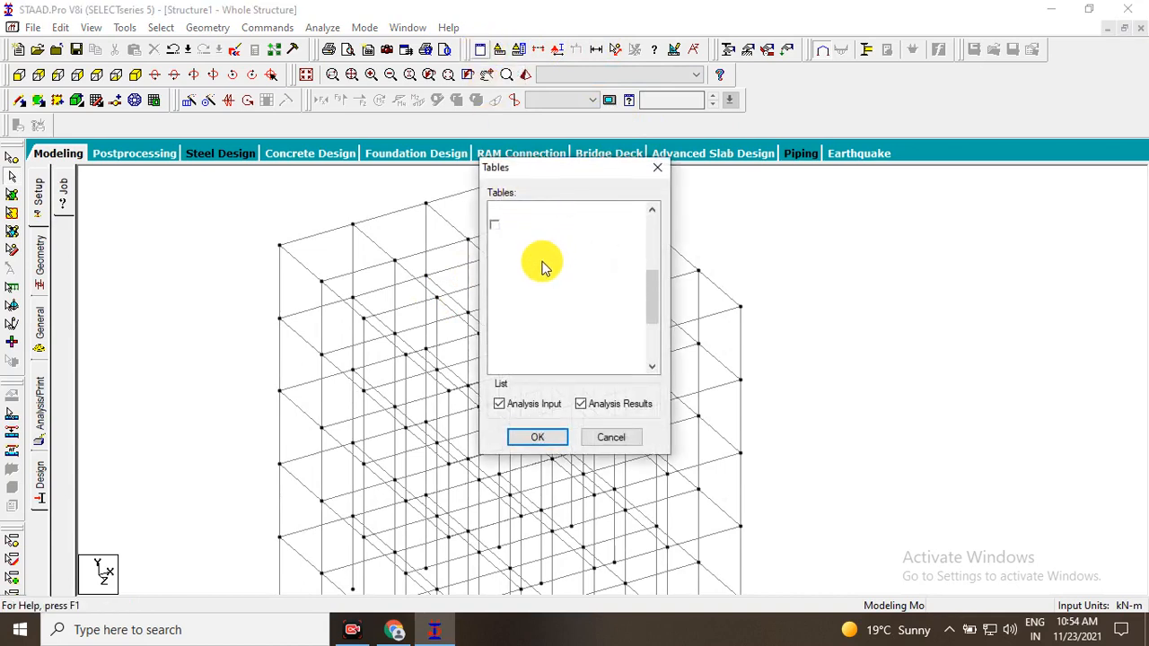
scroll(575, 271, up, 2)
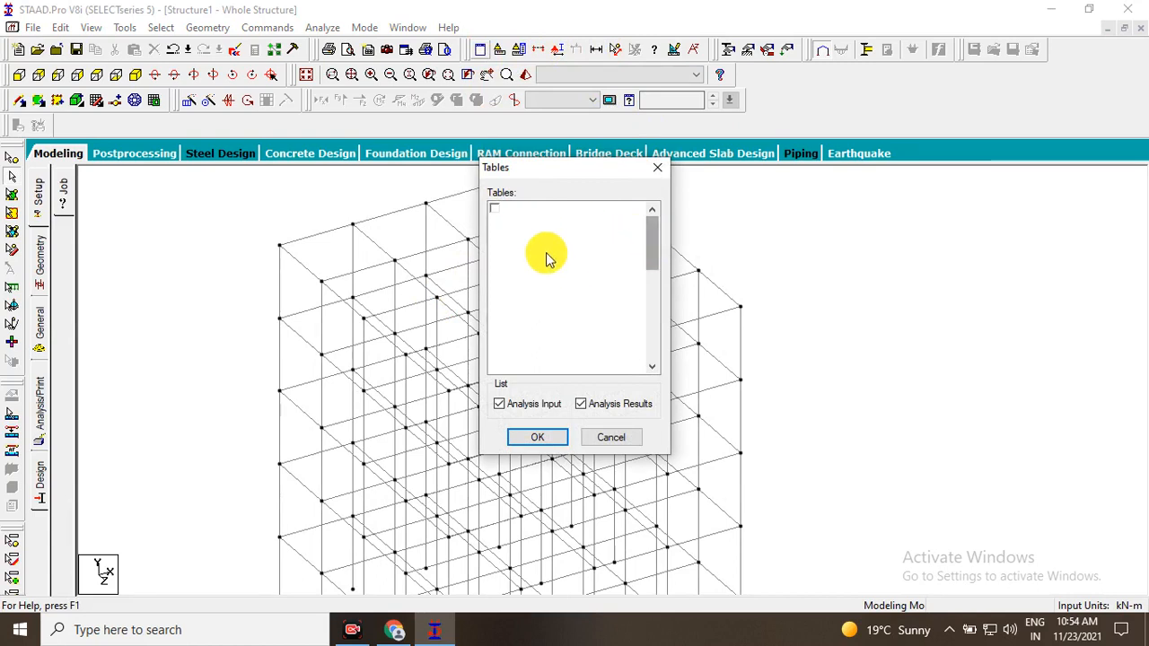
scroll(593, 246, up, 1)
click(618, 438)
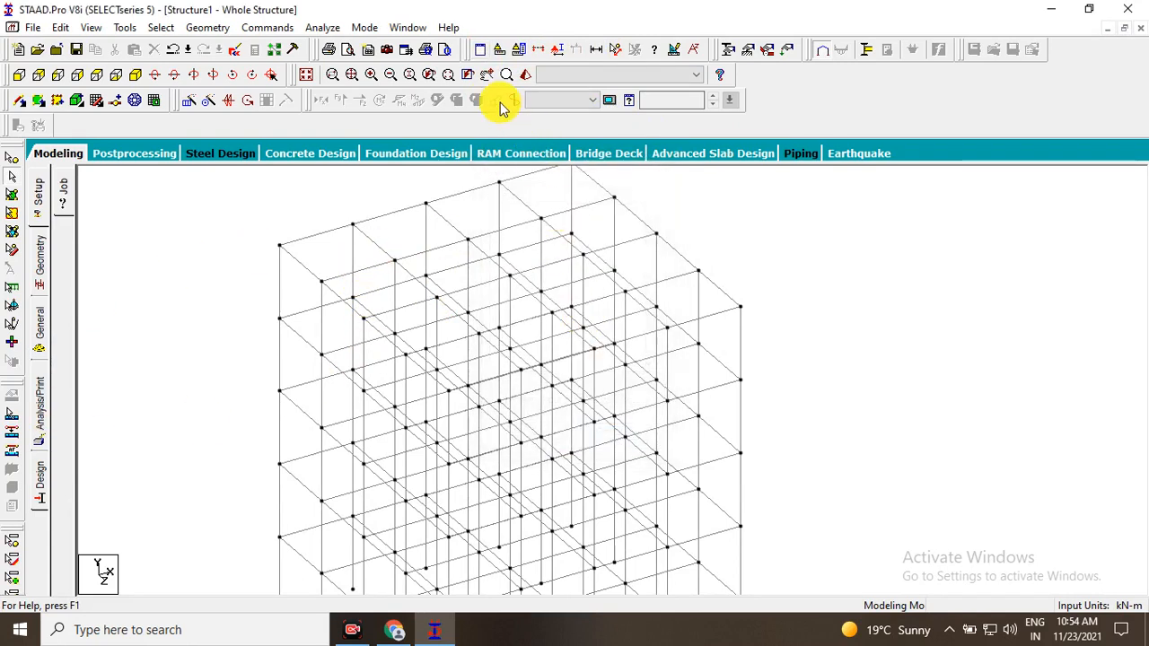
click(480, 51)
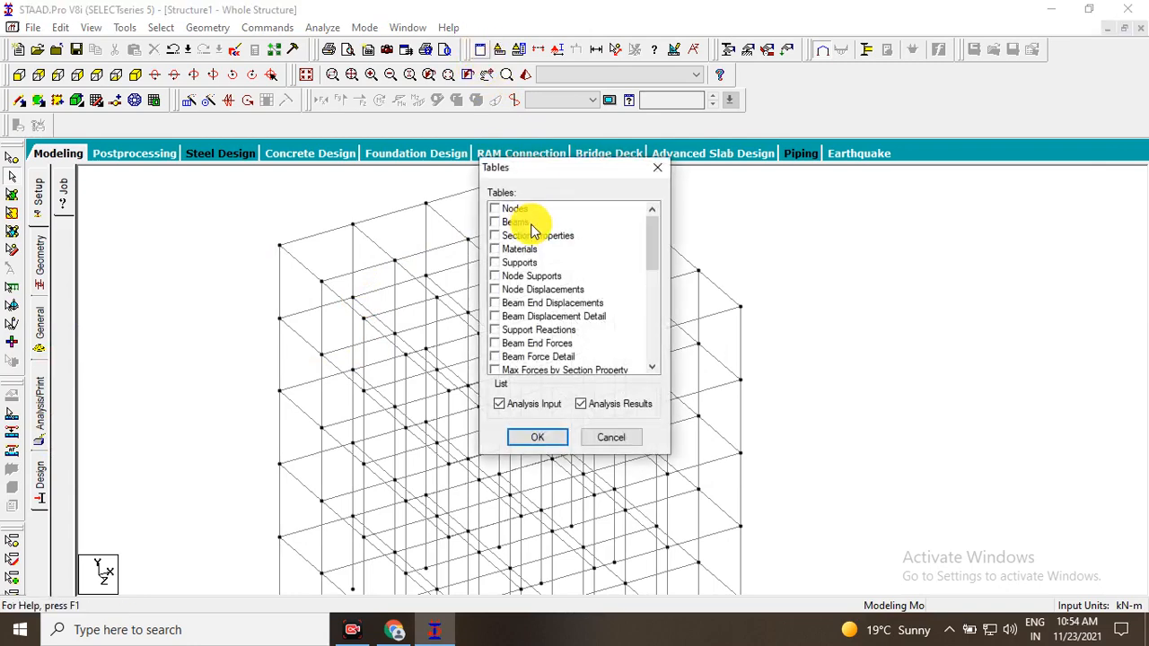
scroll(533, 230, down, 1)
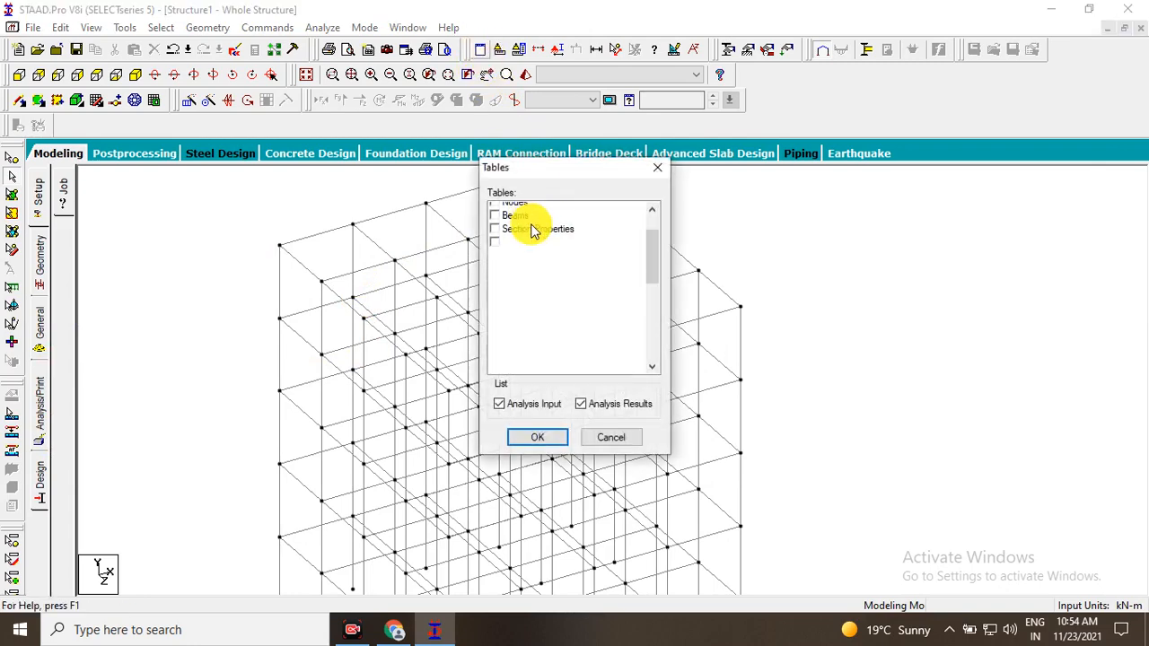
click(656, 168)
Display the Beams table for the structure.
click(476, 51)
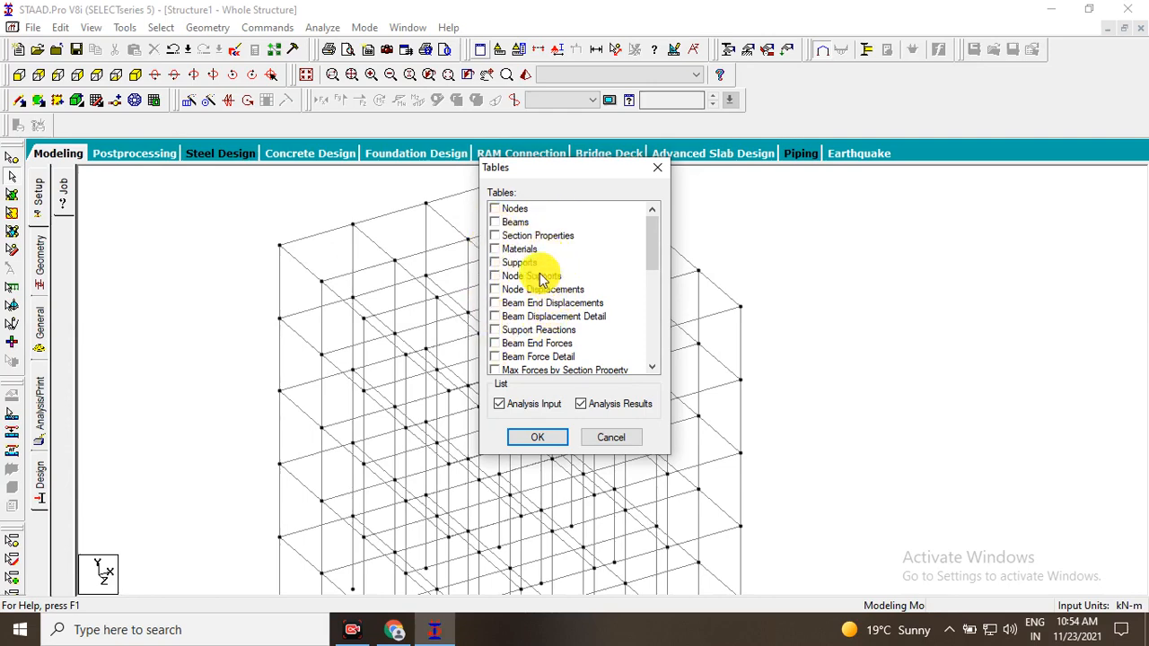
click(495, 222)
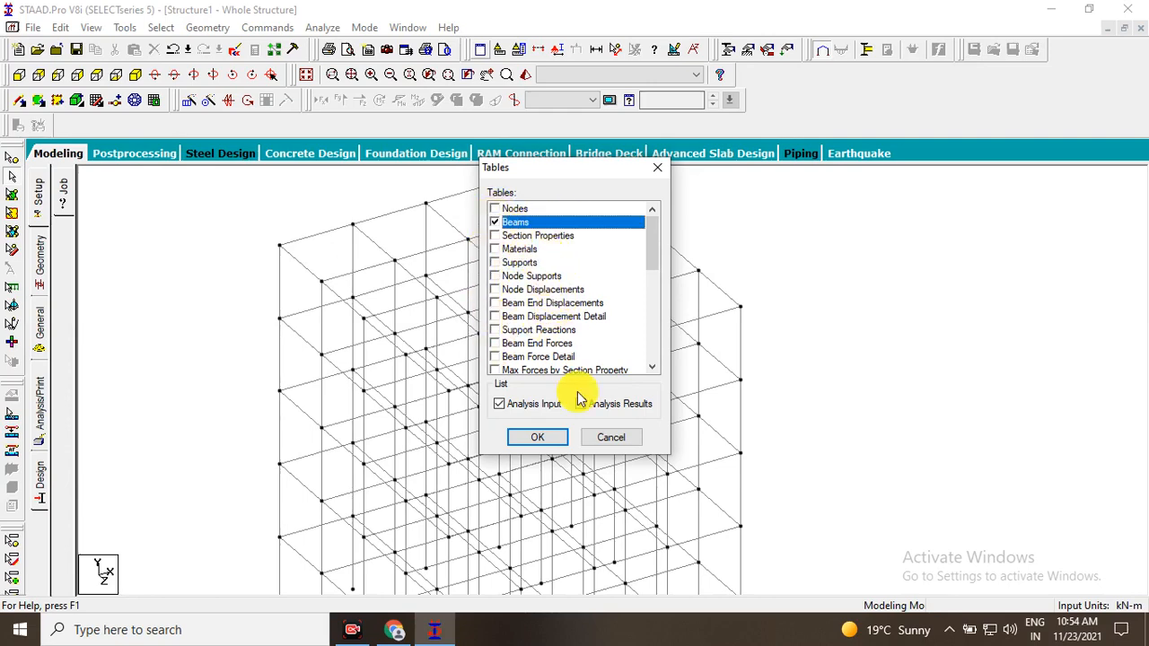
click(535, 437)
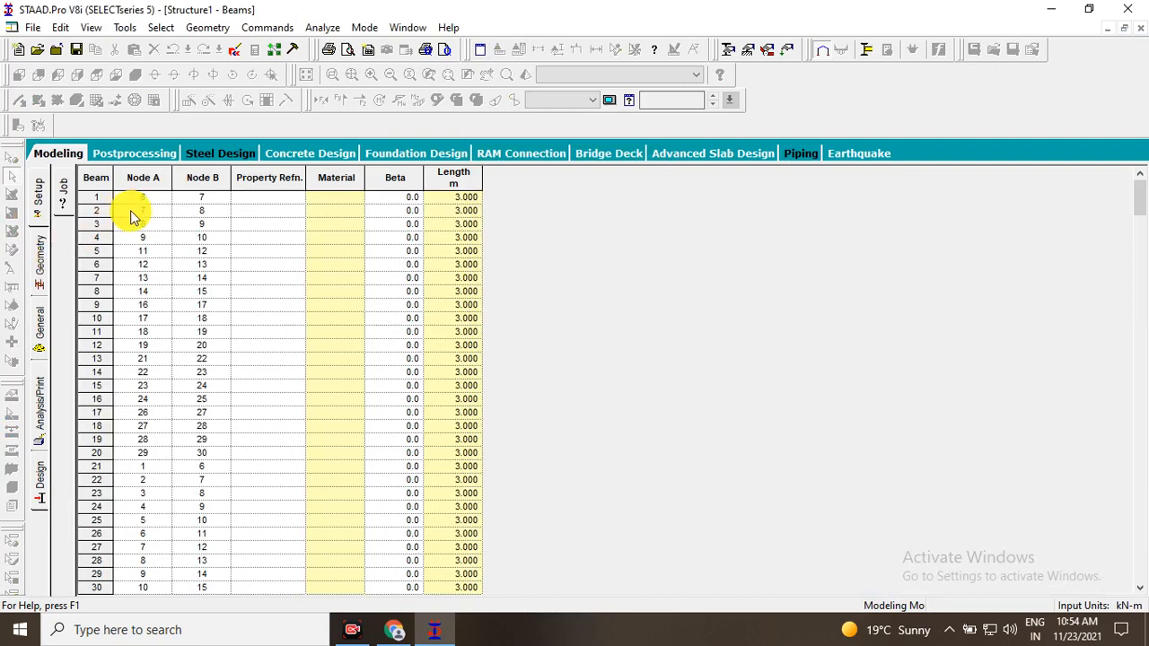
Read through the beam table, checking each beam's end nodes and length.
scroll(319, 404, down, 2)
scroll(320, 407, up, 5)
scroll(291, 330, down, 7)
scroll(225, 264, down, 4)
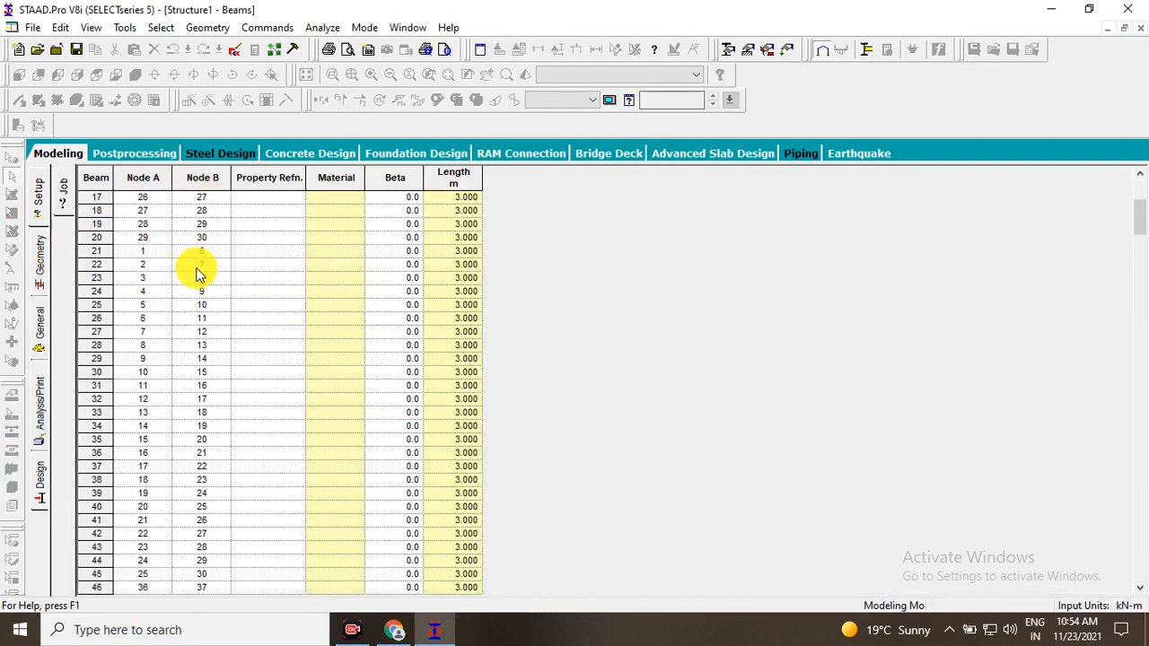
scroll(205, 266, down, 1)
scroll(359, 238, down, 1)
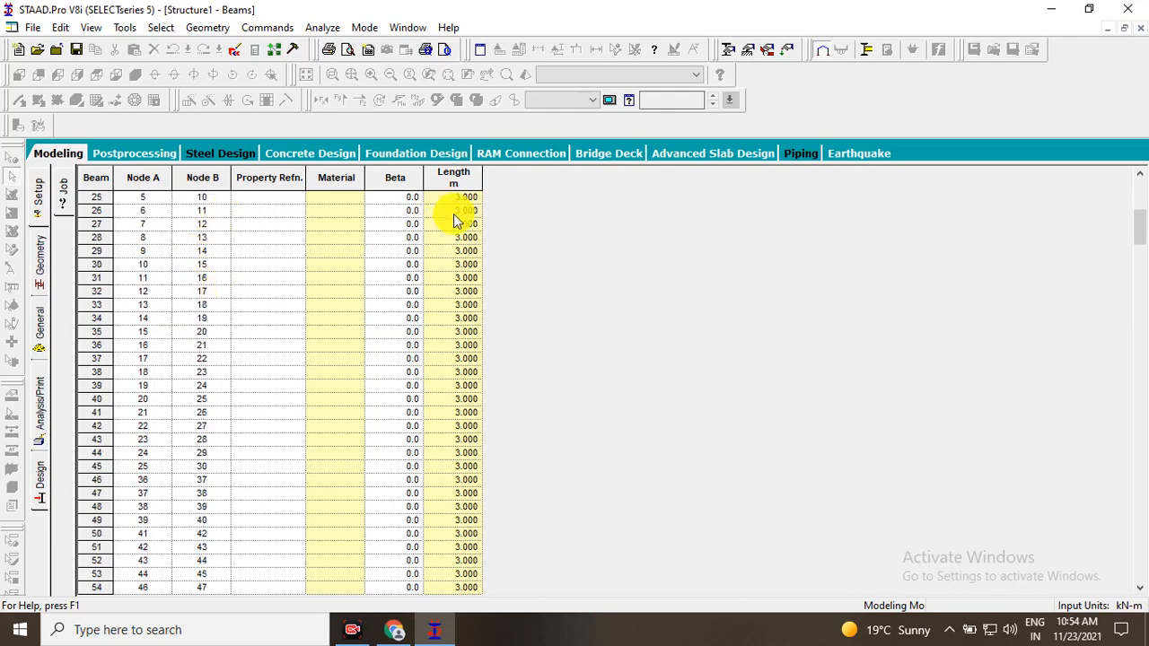
Leave the beam table, check the current length and force input units, and cancel without changing them.
click(32, 154)
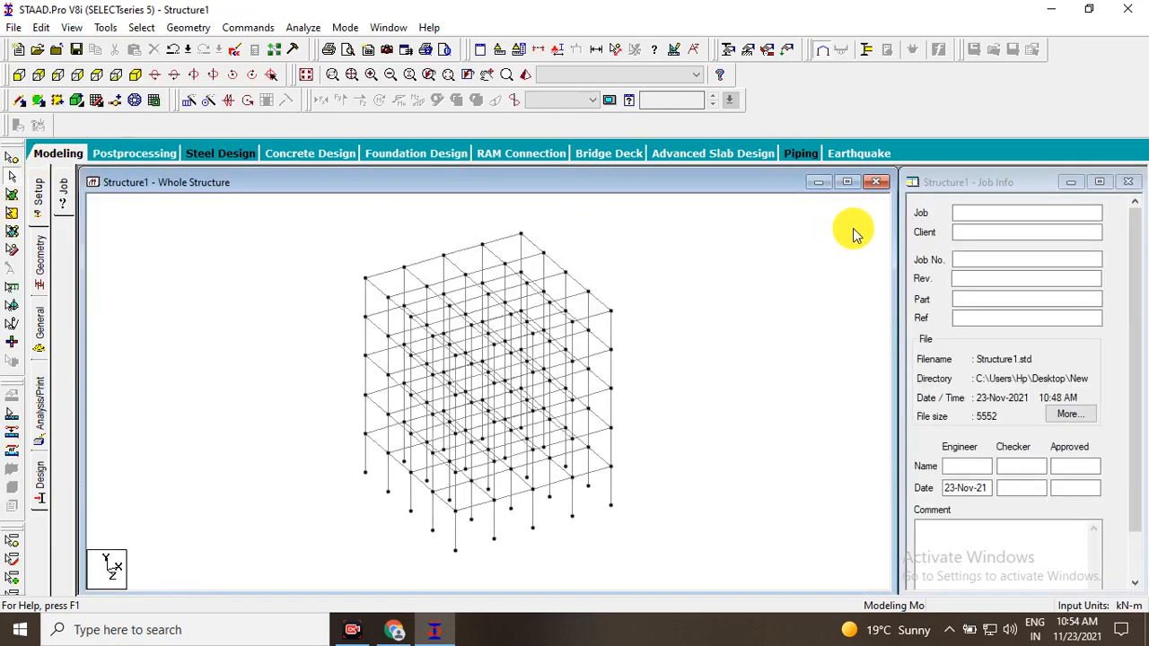
click(504, 60)
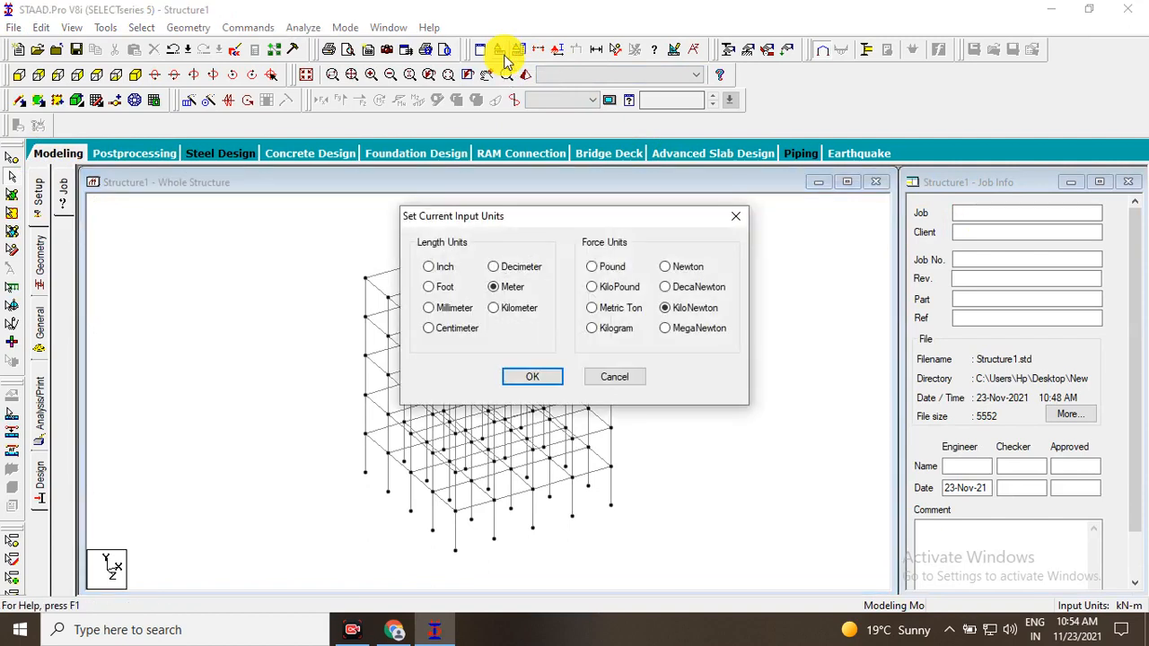
drag(593, 216, 659, 176)
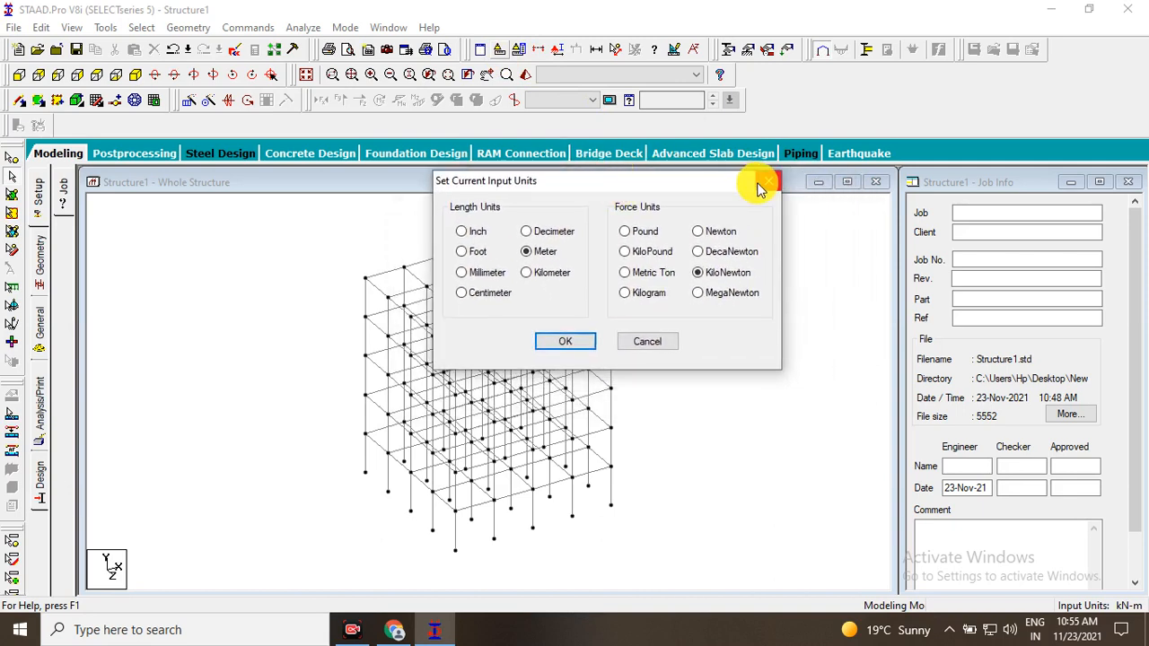
click(656, 344)
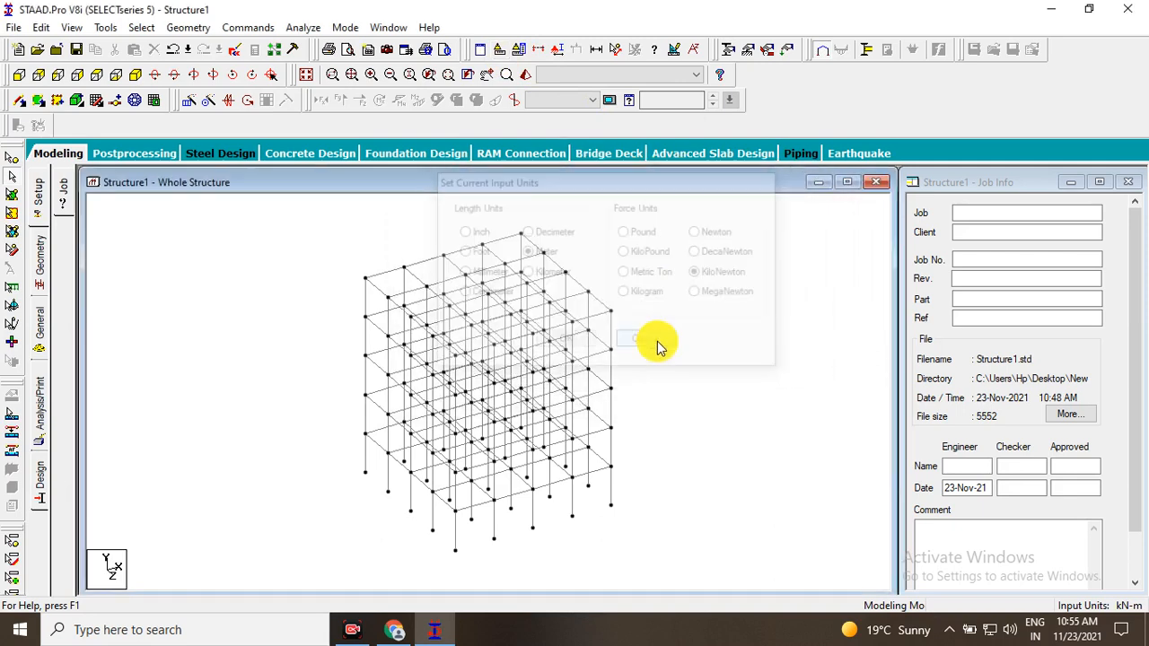
Open the graphical display unit options and the Cut Section settings, and close each without changing anything.
click(522, 51)
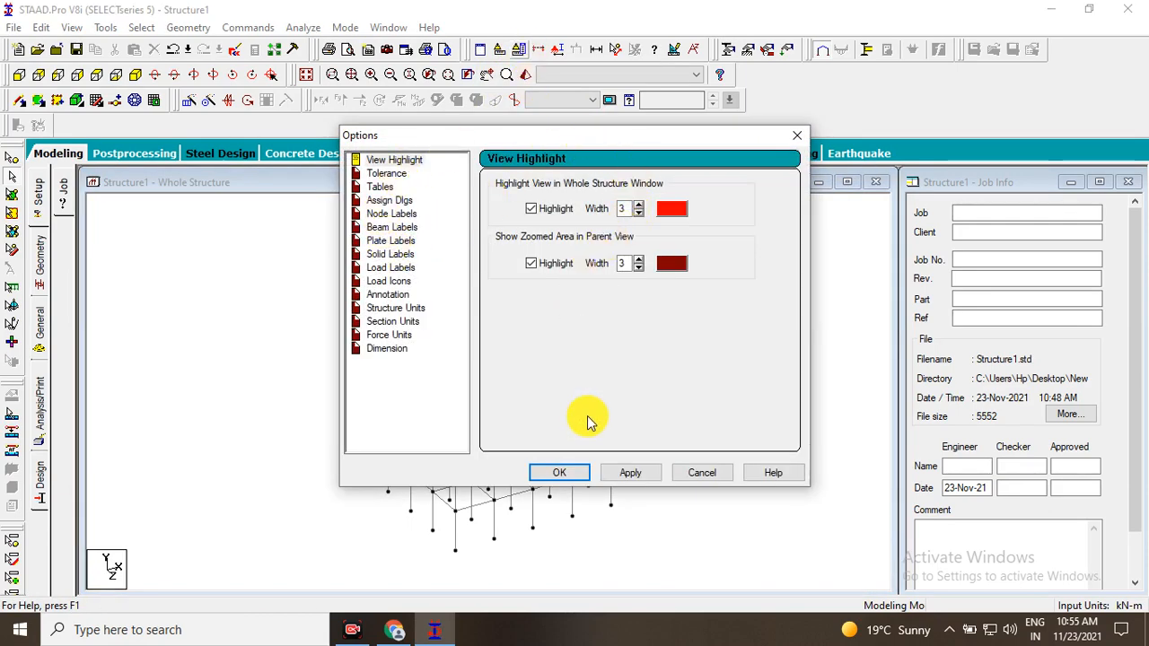
click(559, 473)
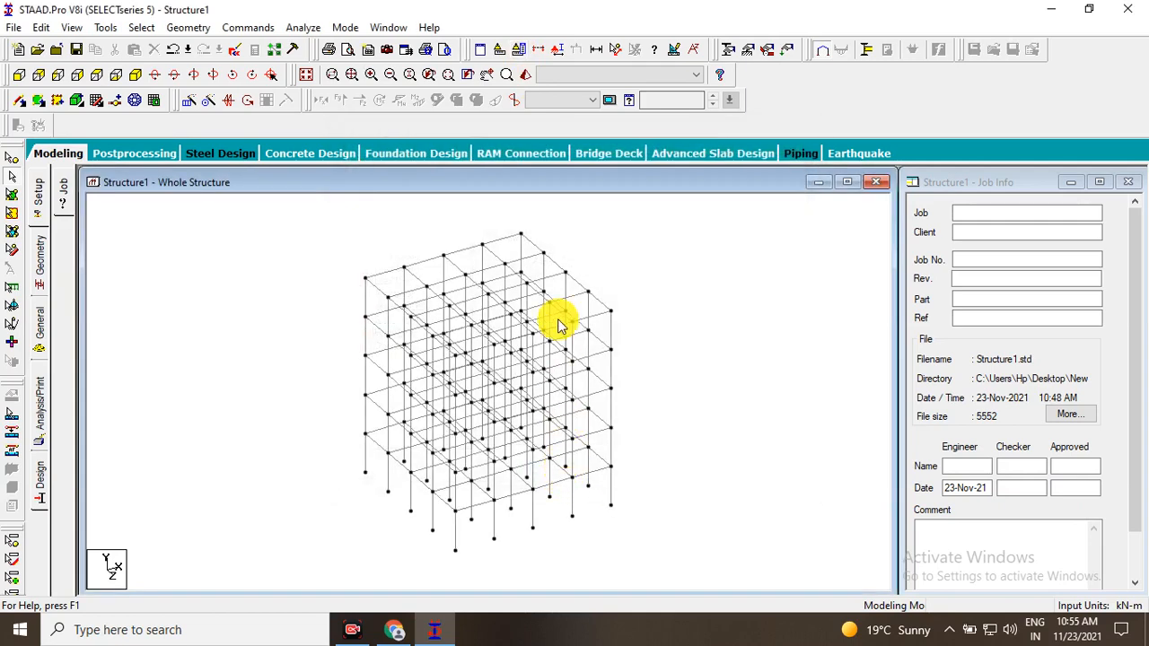
click(542, 56)
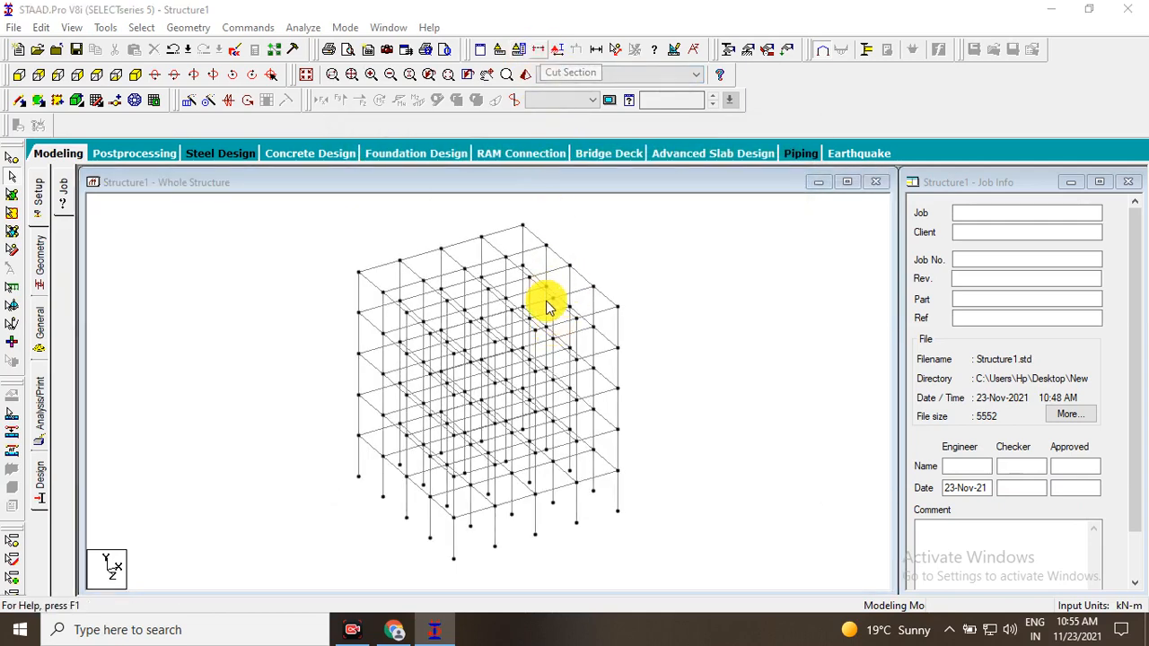
click(713, 191)
scroll(649, 270, down, 1)
scroll(641, 282, up, 2)
middle_drag(641, 284, 556, 319)
scroll(502, 323, down, 1)
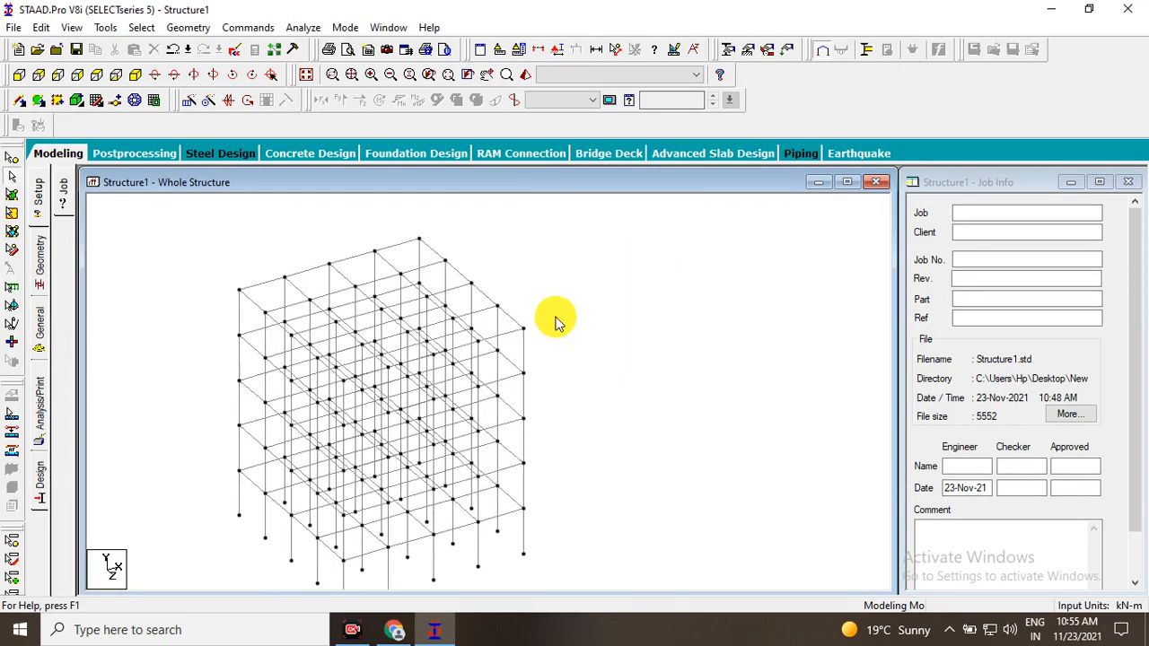
scroll(533, 337, down, 3)
middle_drag(542, 327, 593, 287)
scroll(586, 287, up, 1)
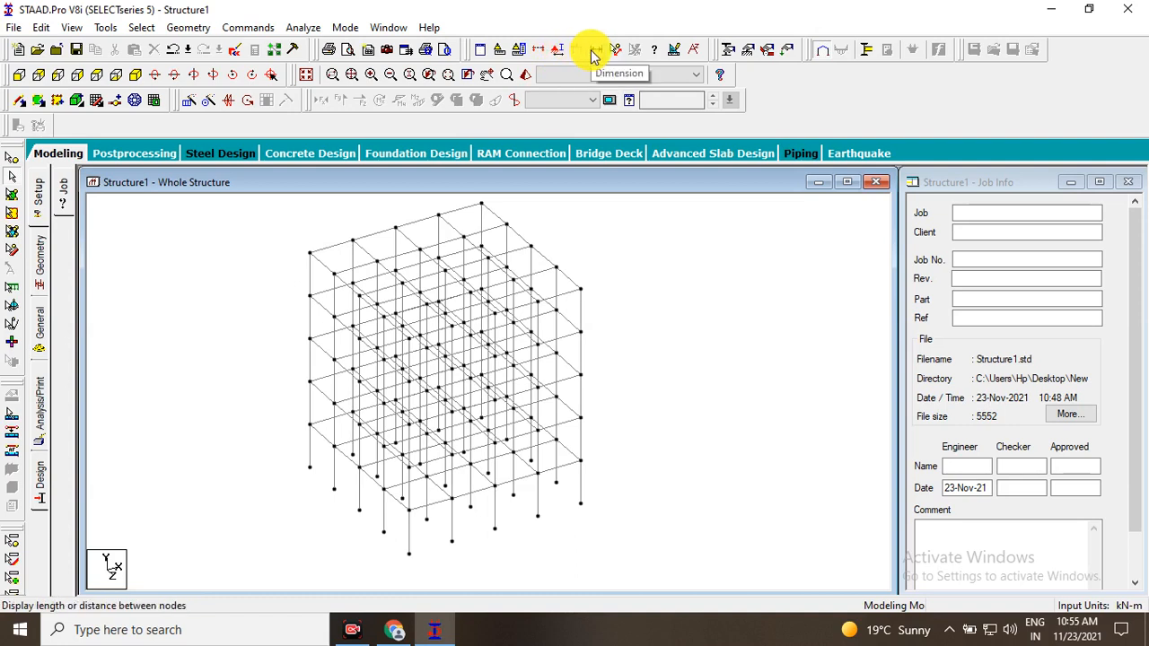
click(596, 56)
drag(282, 205, 672, 195)
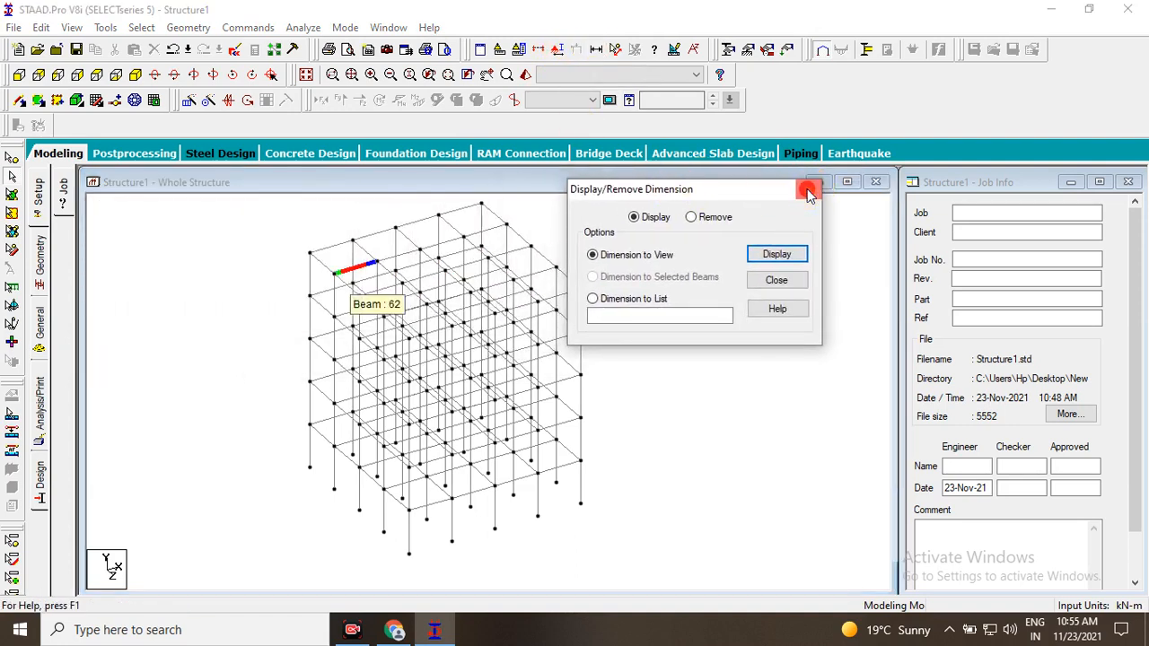
click(808, 191)
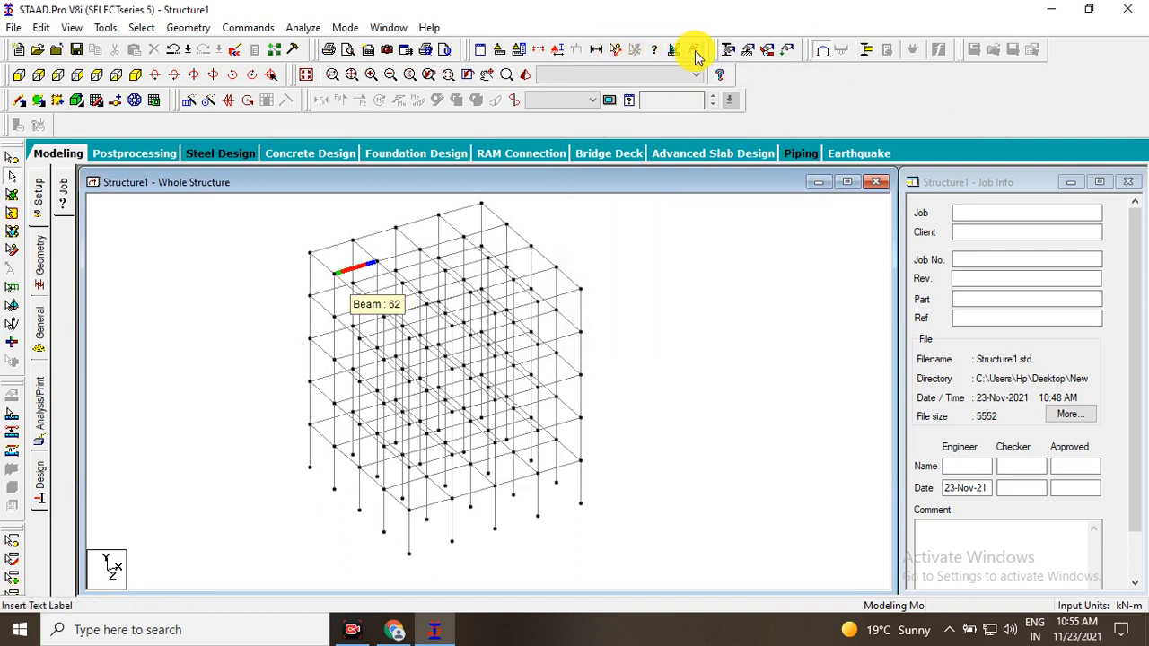
Display the member dimensions across the whole view of the frame and inspect them up close.
click(597, 54)
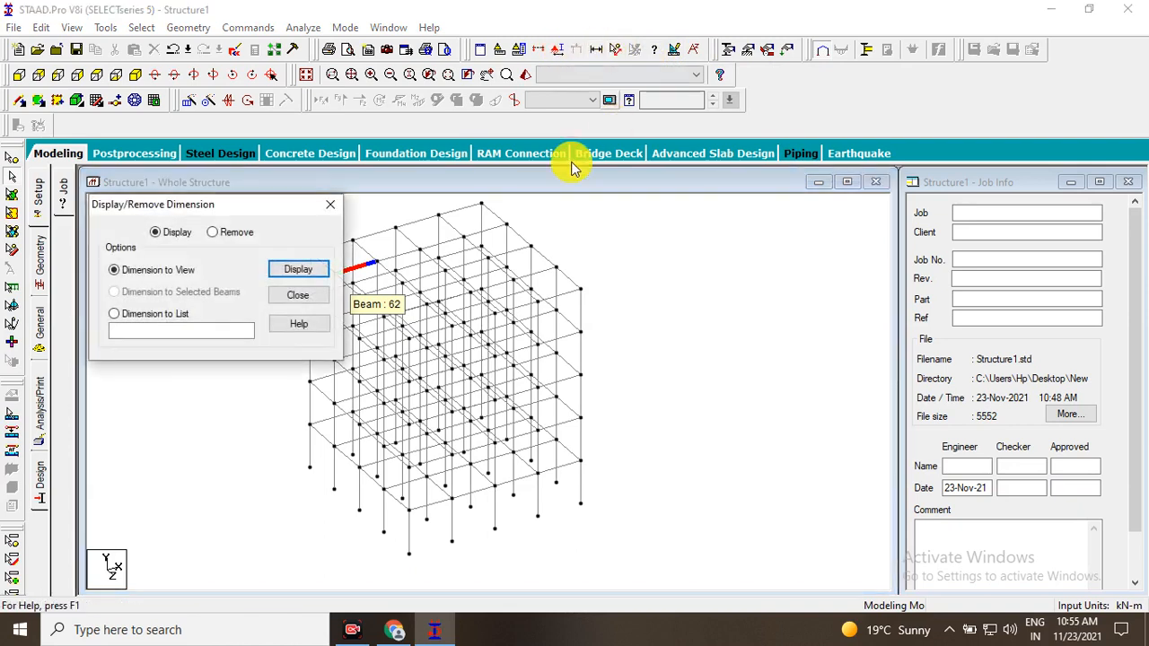
drag(207, 204, 740, 200)
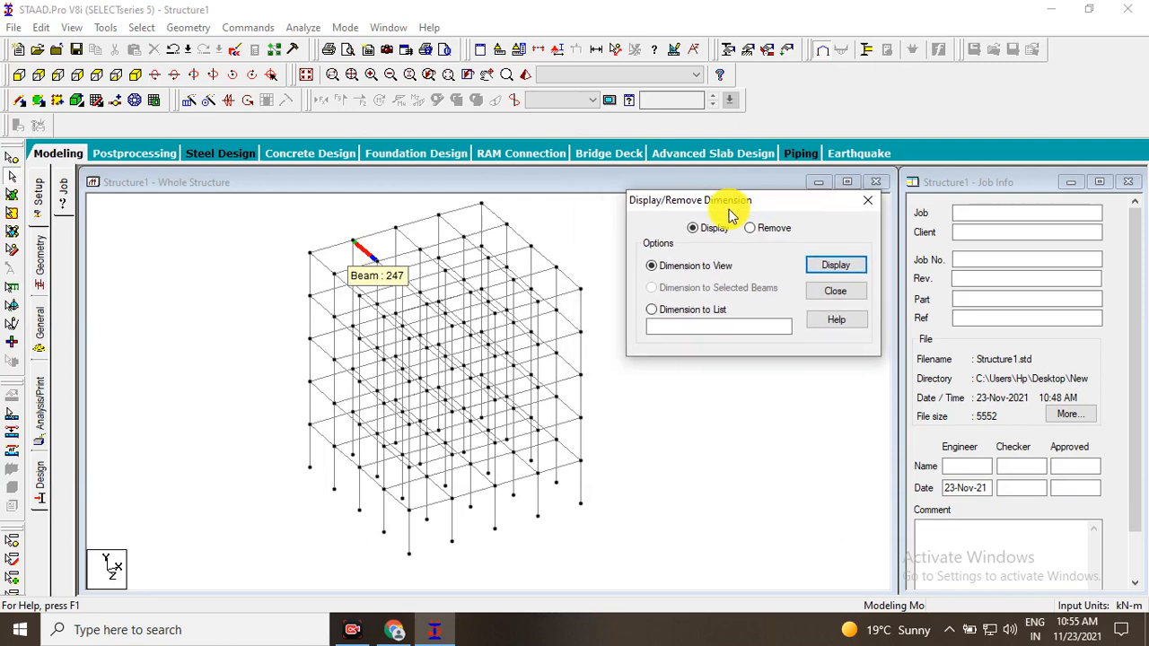
scroll(436, 249, up, 5)
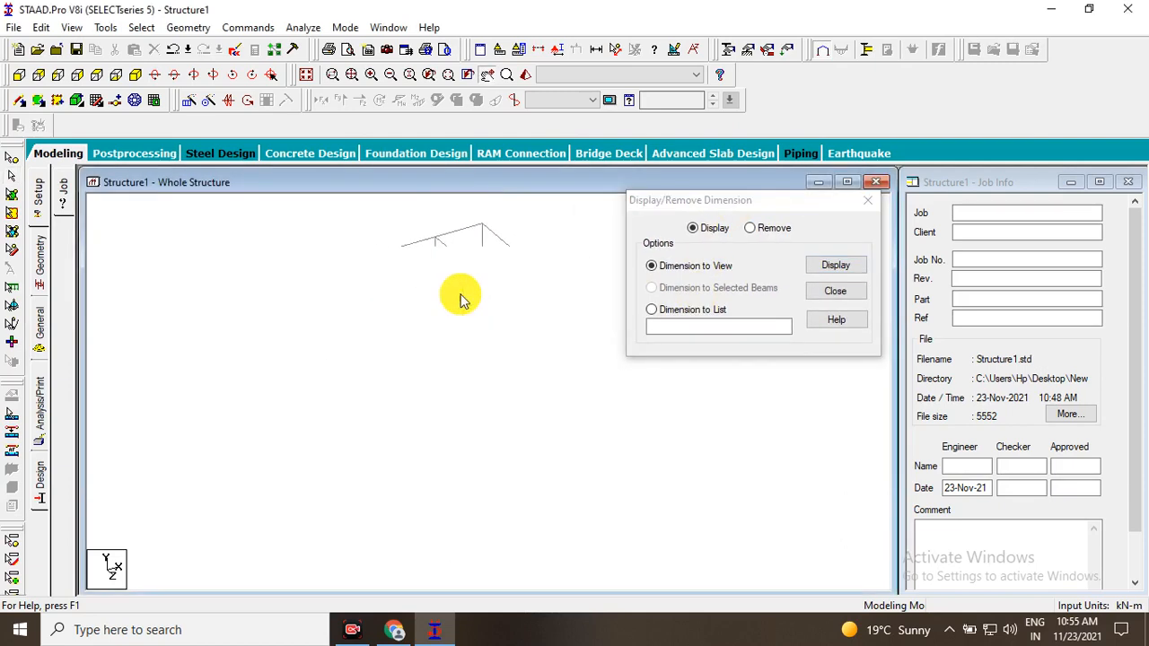
scroll(409, 270, up, 3)
scroll(371, 302, down, 2)
click(831, 265)
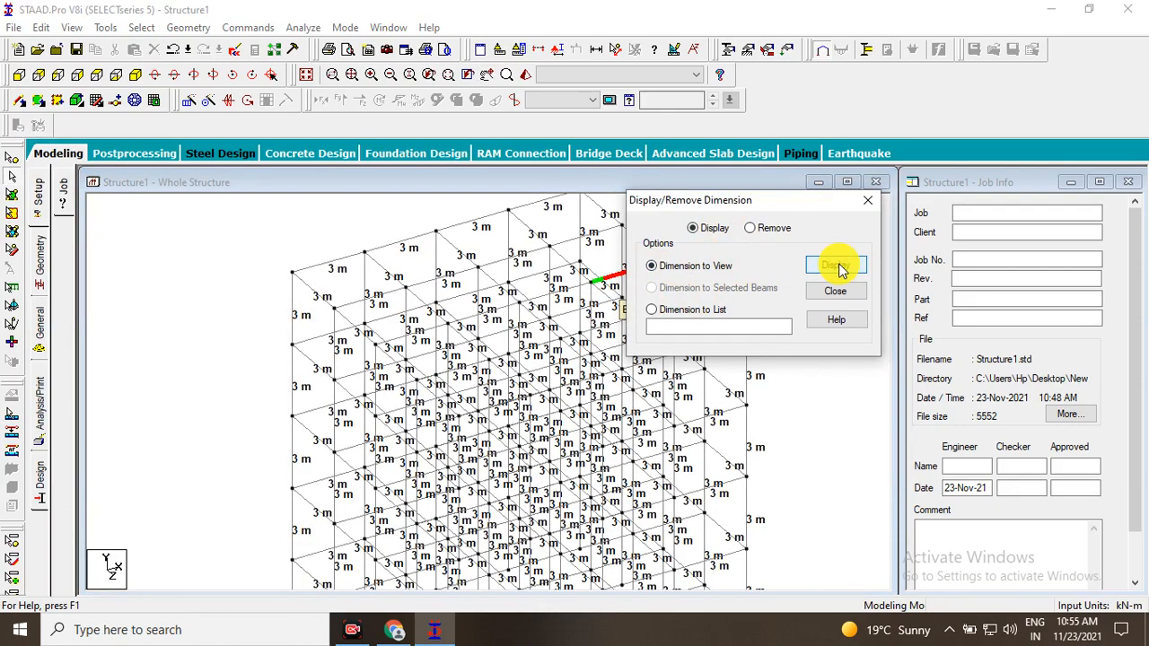
scroll(312, 377, up, 1)
scroll(296, 372, up, 1)
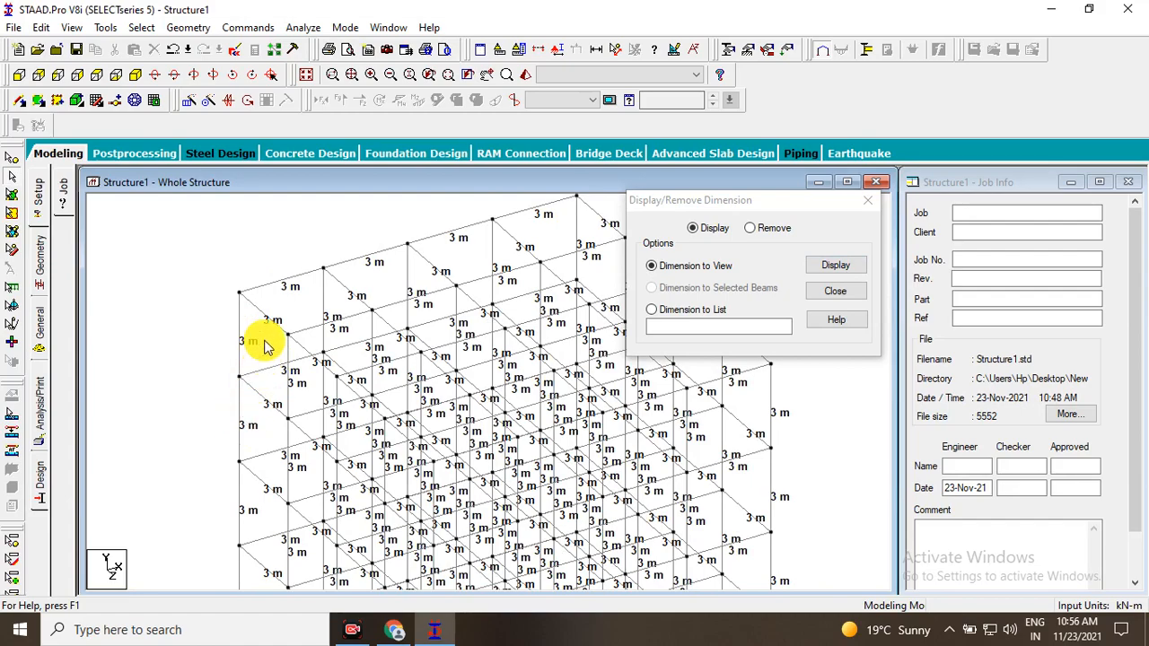
middle_drag(621, 468, 471, 497)
middle_drag(401, 393, 376, 419)
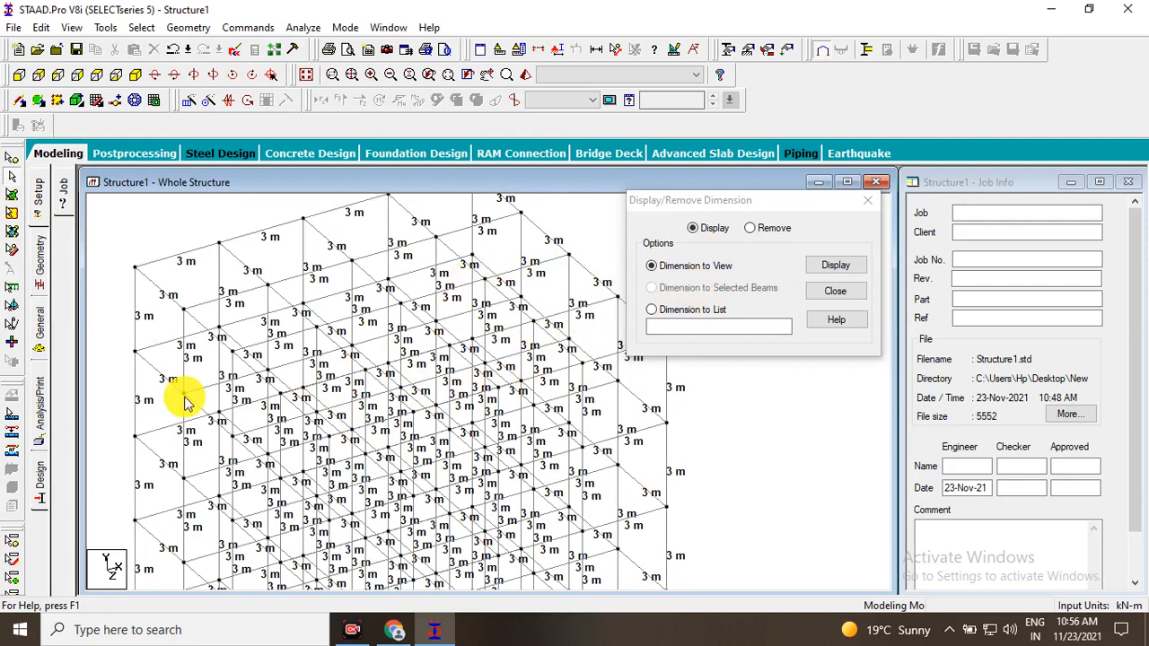
Remove the dimensions from every member in the view.
click(752, 230)
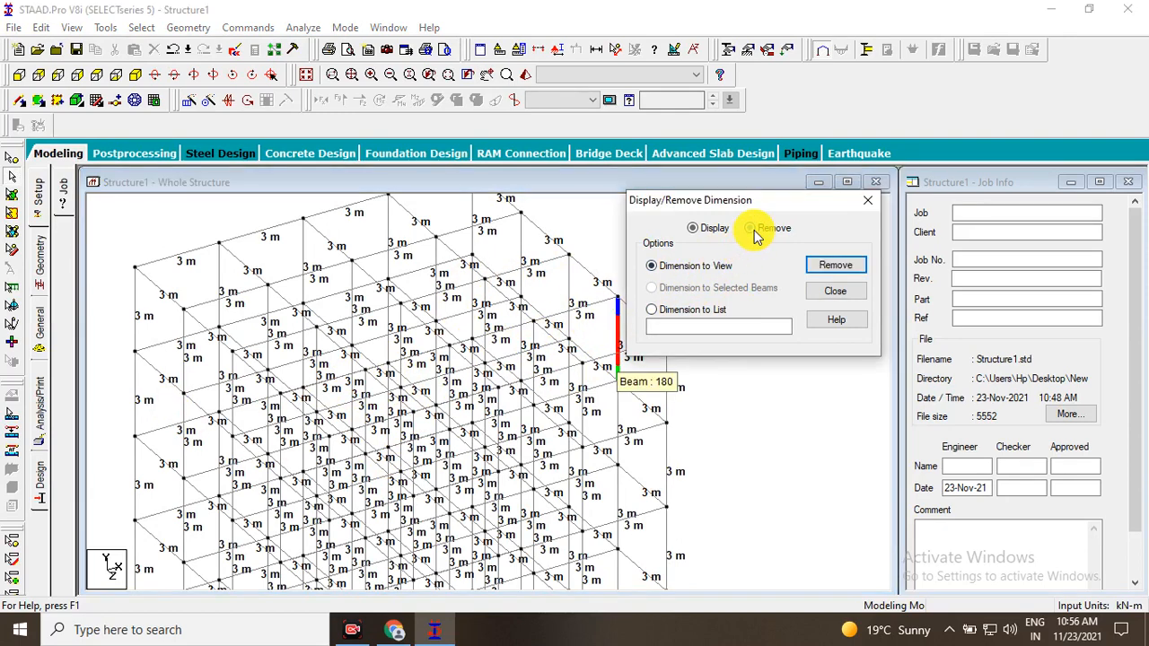
click(836, 267)
Display the dimension of only one selected beam, at the rear corner of the roof's edge.
click(705, 228)
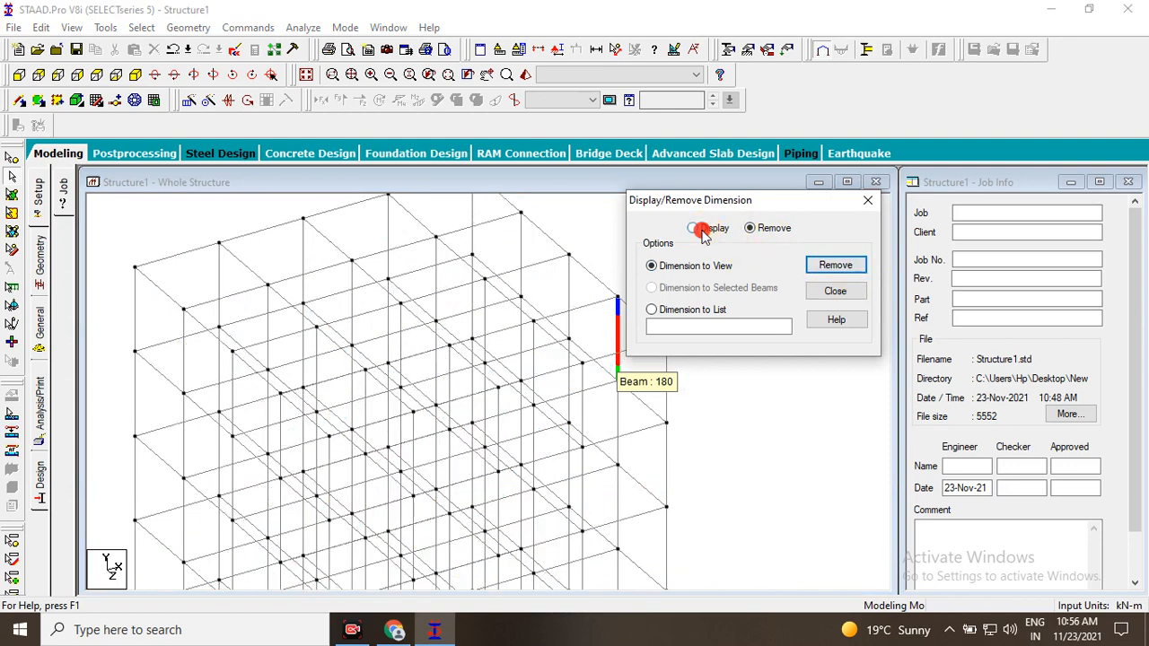
click(689, 314)
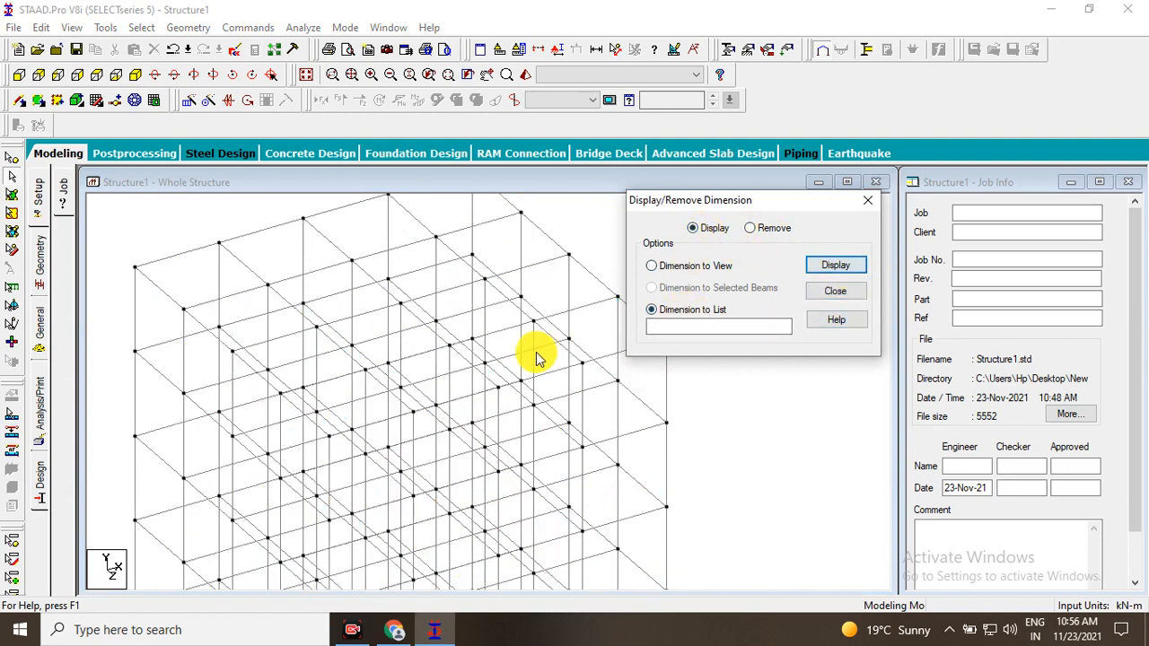
click(587, 309)
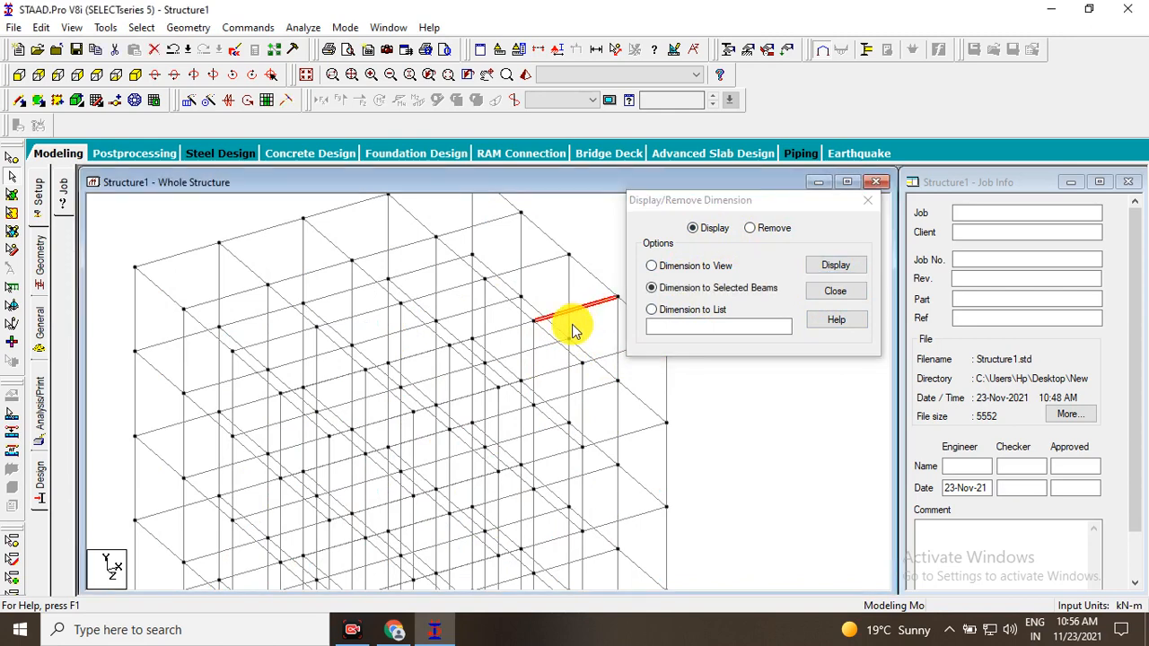
middle_drag(572, 325, 466, 366)
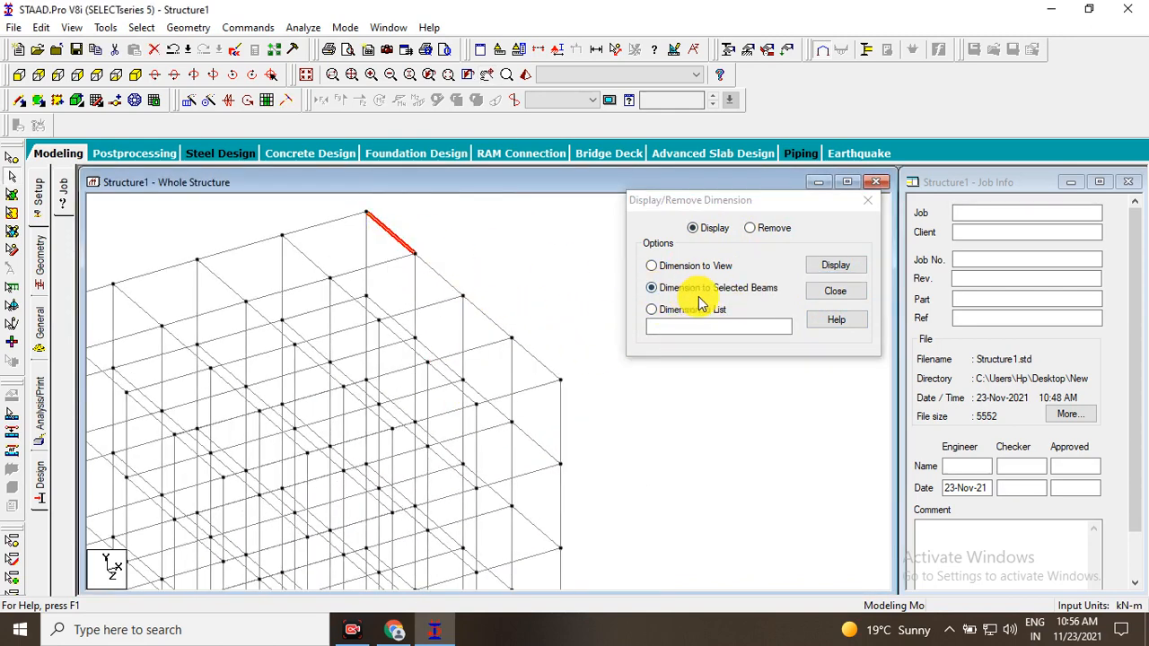
click(841, 277)
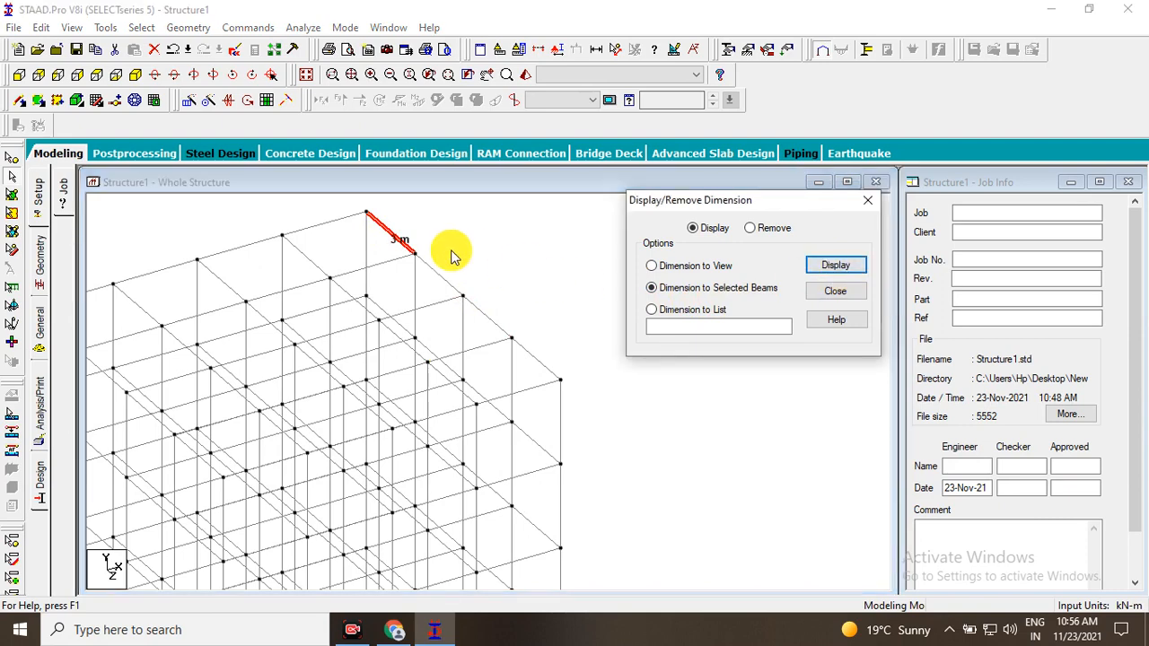
middle_drag(401, 260, 386, 406)
scroll(386, 406, up, 2)
scroll(386, 401, up, 1)
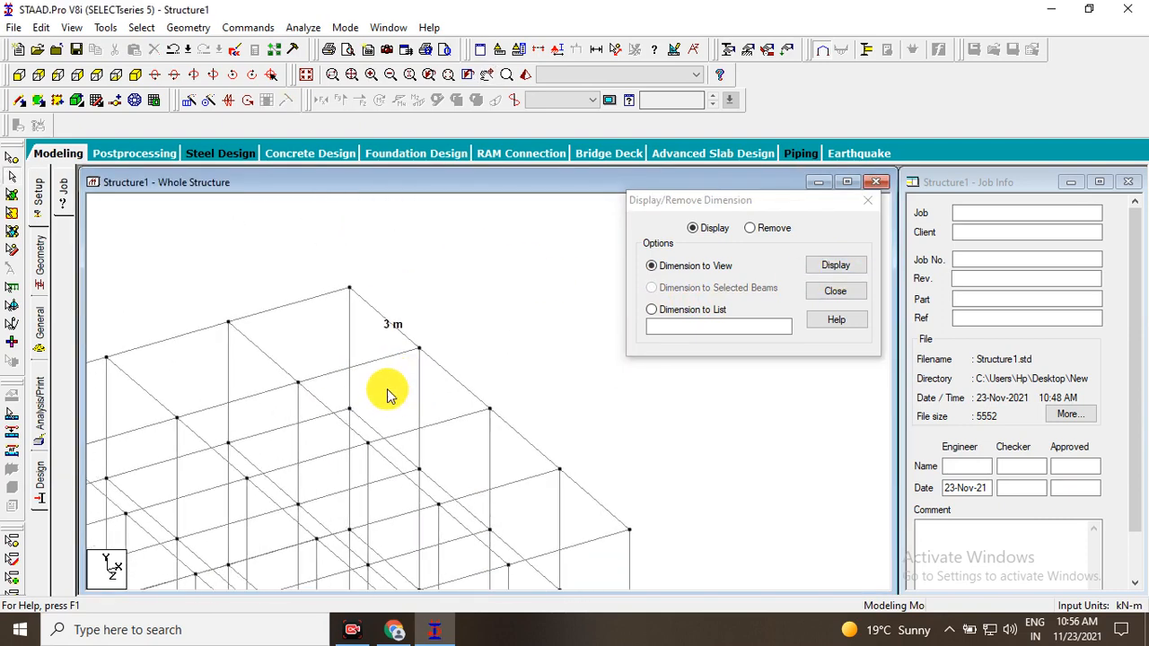
Remove the dimension shown on the rear roof edge beam.
click(749, 228)
click(844, 266)
Display dimensions by list for members 20 and 23.
click(451, 377)
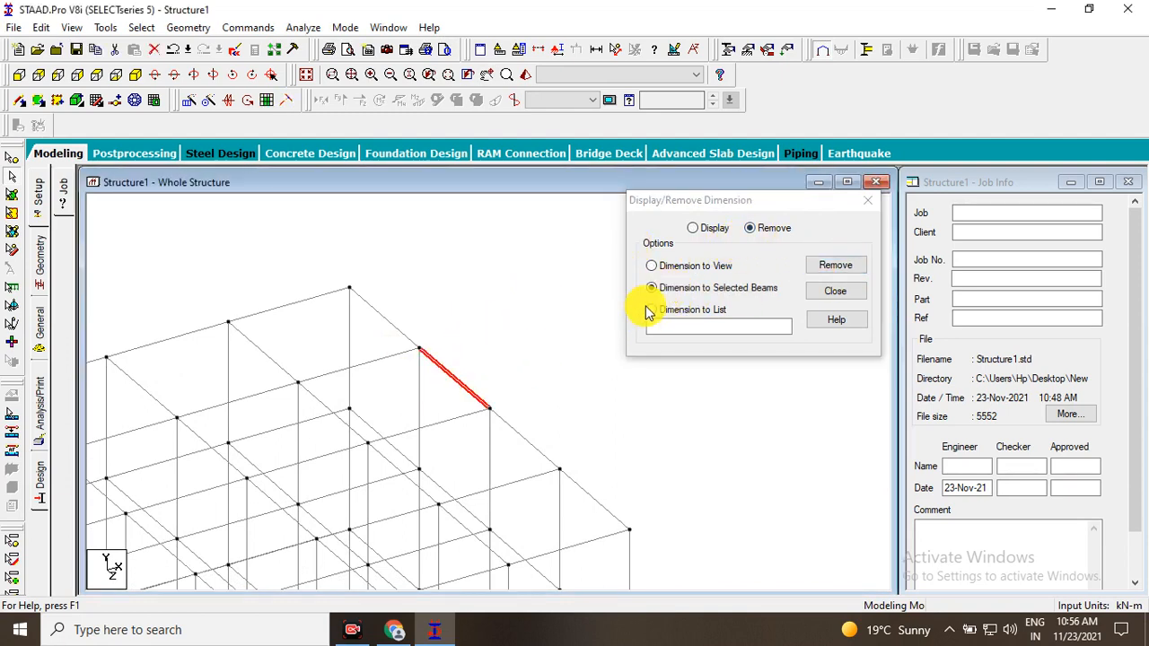
click(697, 318)
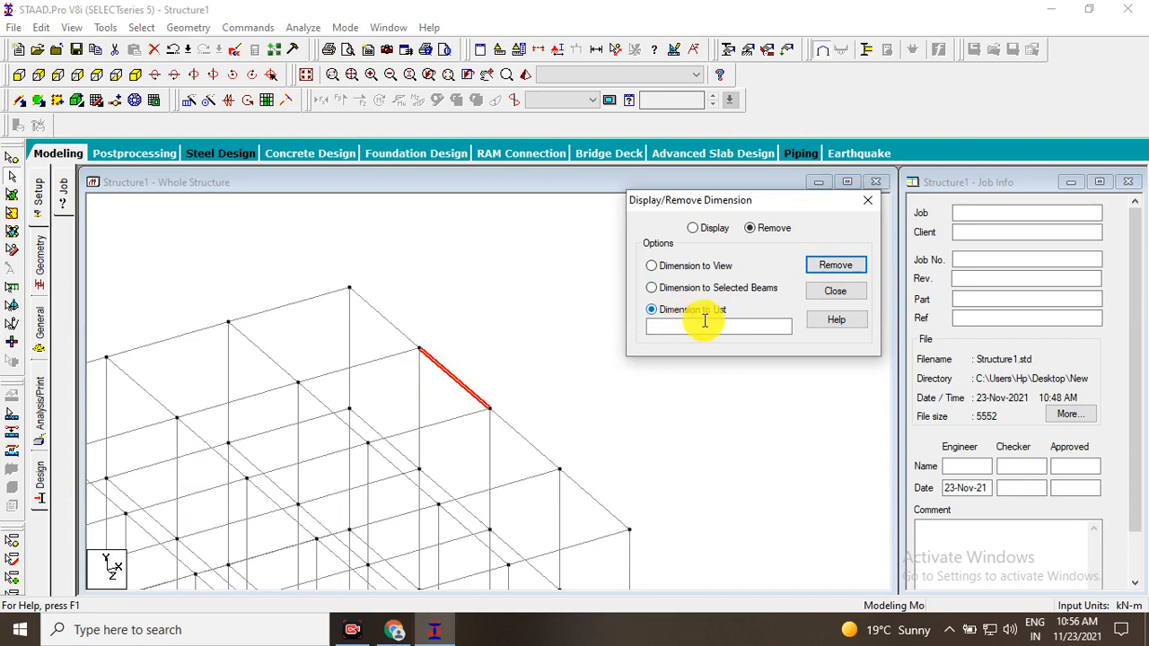
click(819, 269)
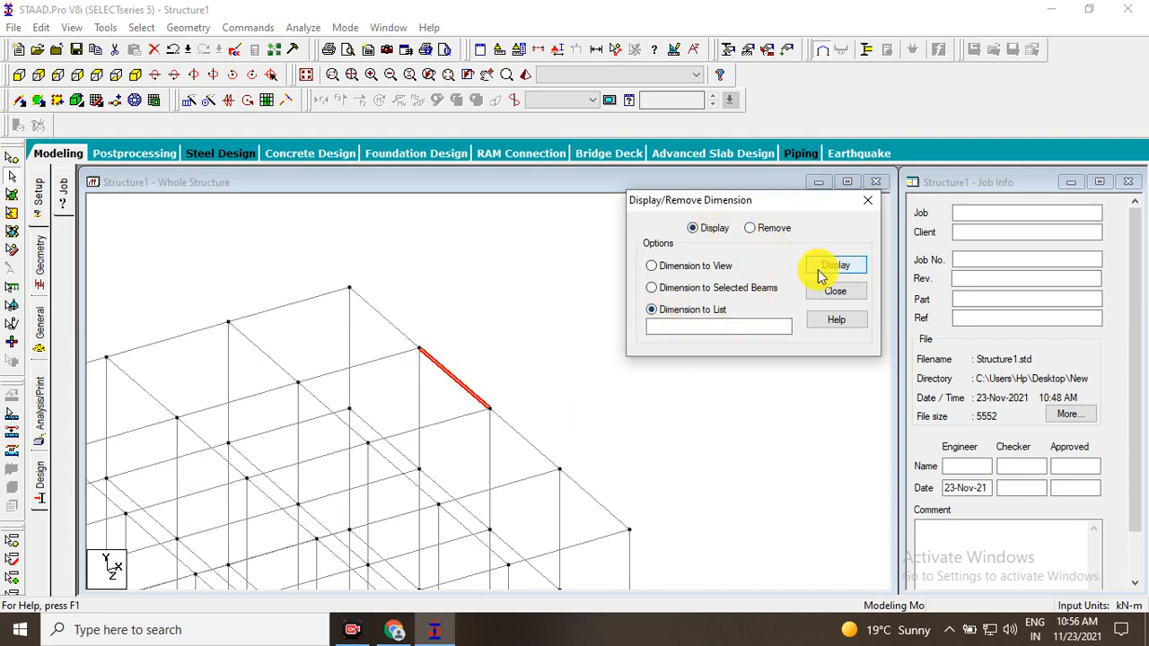
click(519, 437)
click(491, 400)
click(506, 426)
click(572, 481)
click(684, 330)
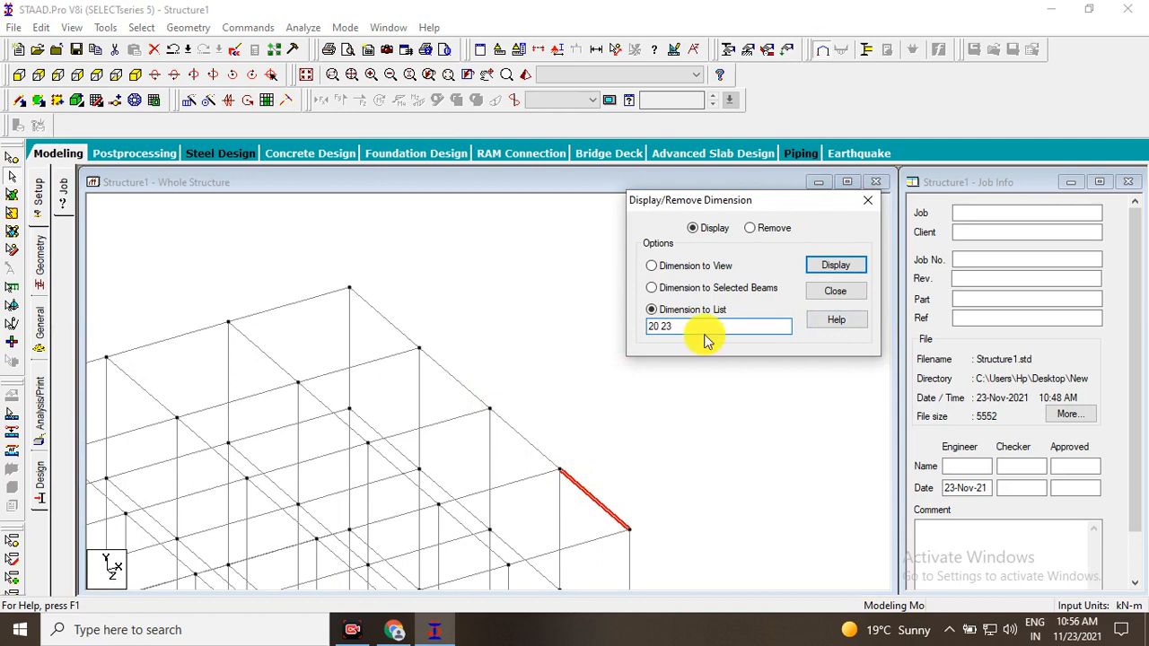
click(835, 269)
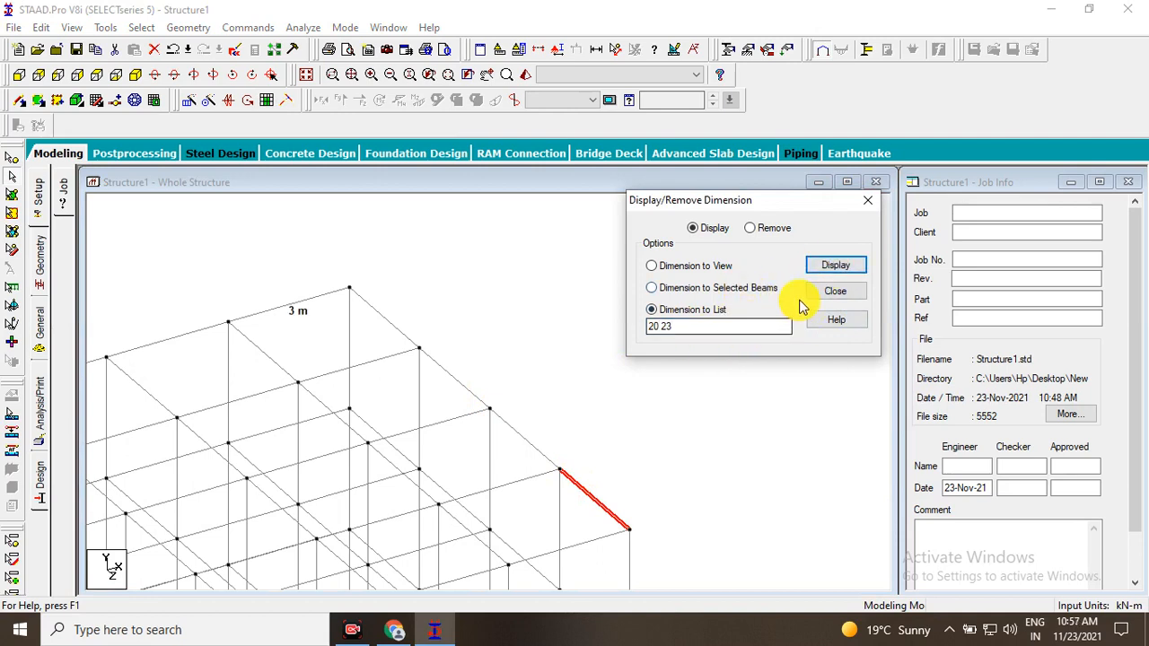
Extend the dimension list to 20 23 46 20, display those dimensions and locate them on the frame.
click(583, 461)
mouse_move(587, 463)
middle_down()
mouse_move(571, 410)
mouse_move(656, 331)
middle_up()
middle_drag(323, 386, 449, 363)
middle_drag(382, 390, 353, 361)
middle_drag(371, 258, 617, 379)
click(688, 326)
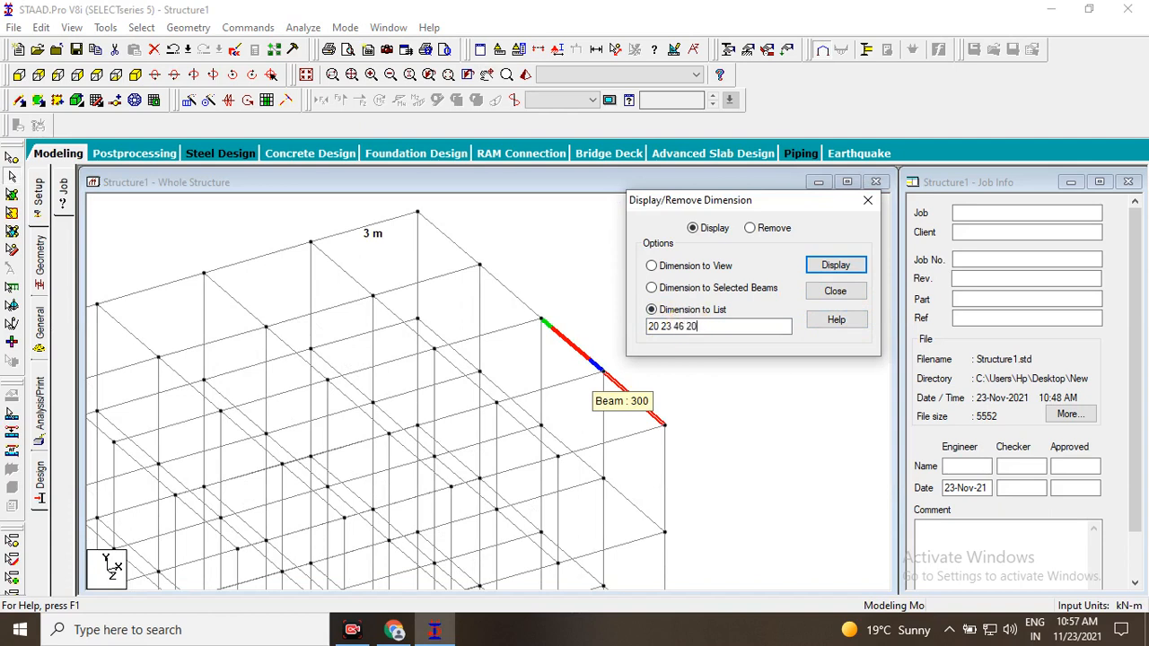
click(828, 269)
scroll(506, 407, down, 1)
middle_drag(506, 408, 539, 246)
middle_drag(330, 440, 287, 505)
scroll(366, 345, up, 1)
middle_drag(366, 345, 439, 447)
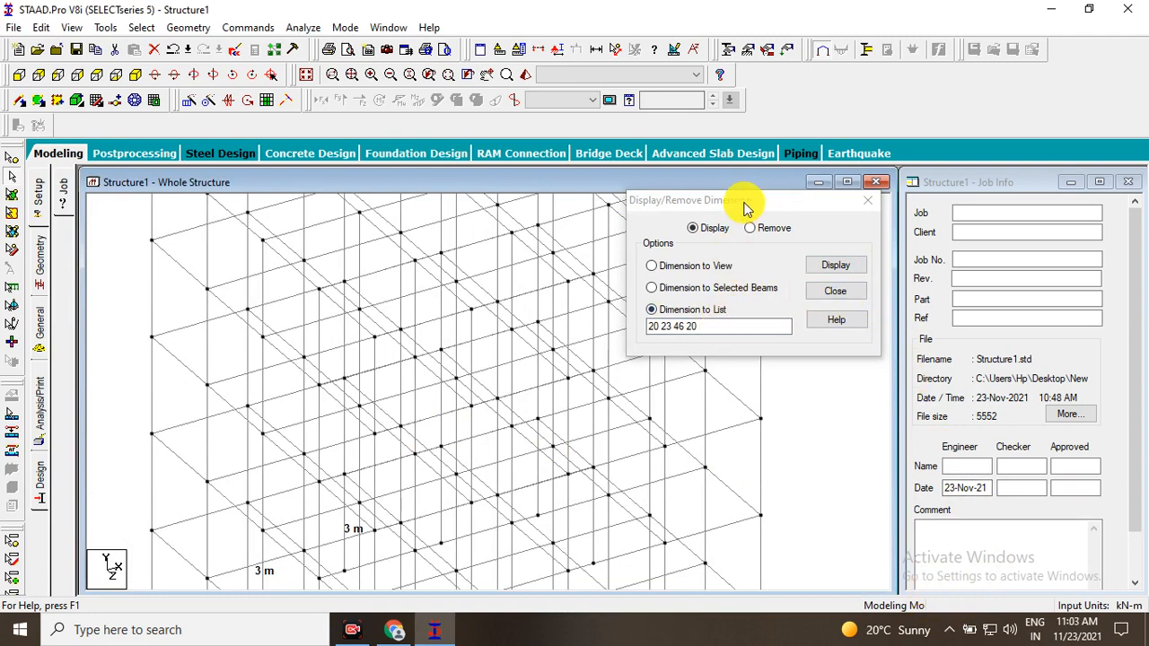
drag(744, 208, 787, 209)
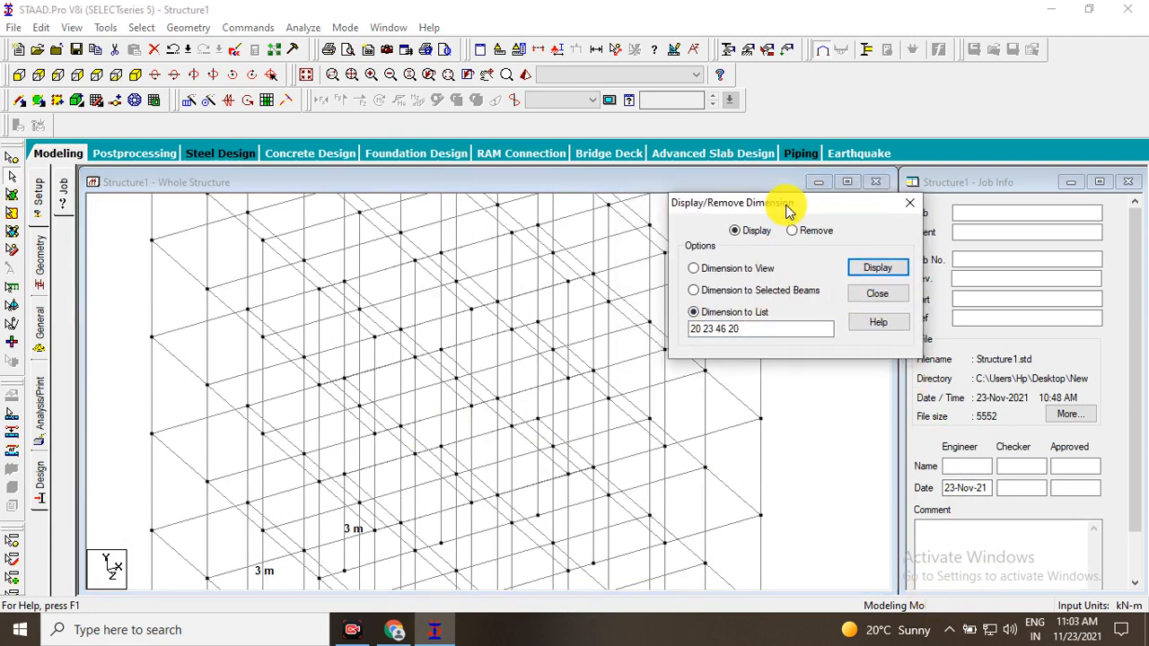
click(924, 602)
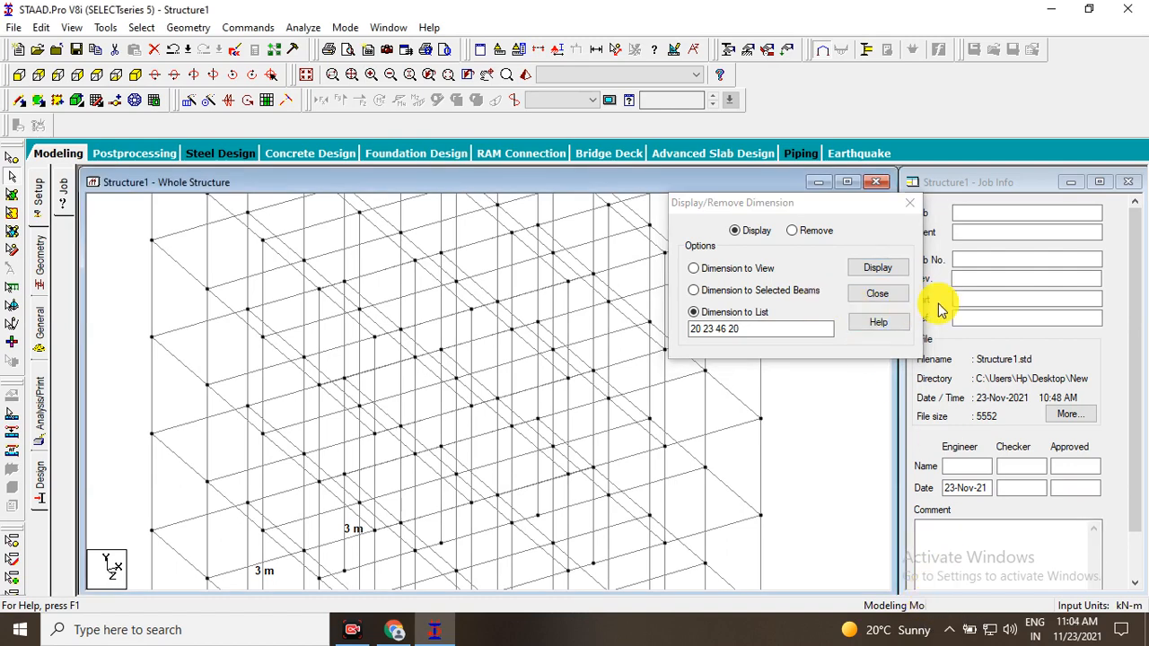
drag(769, 328, 625, 328)
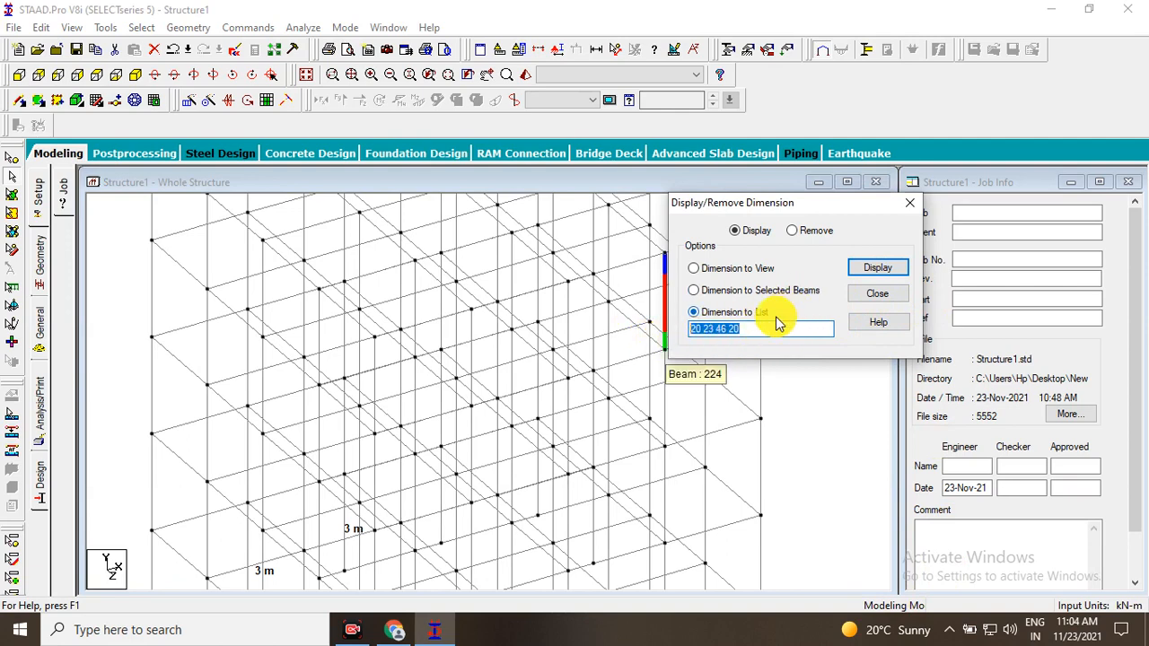
scroll(320, 414, down, 1)
middle_drag(370, 511, 360, 438)
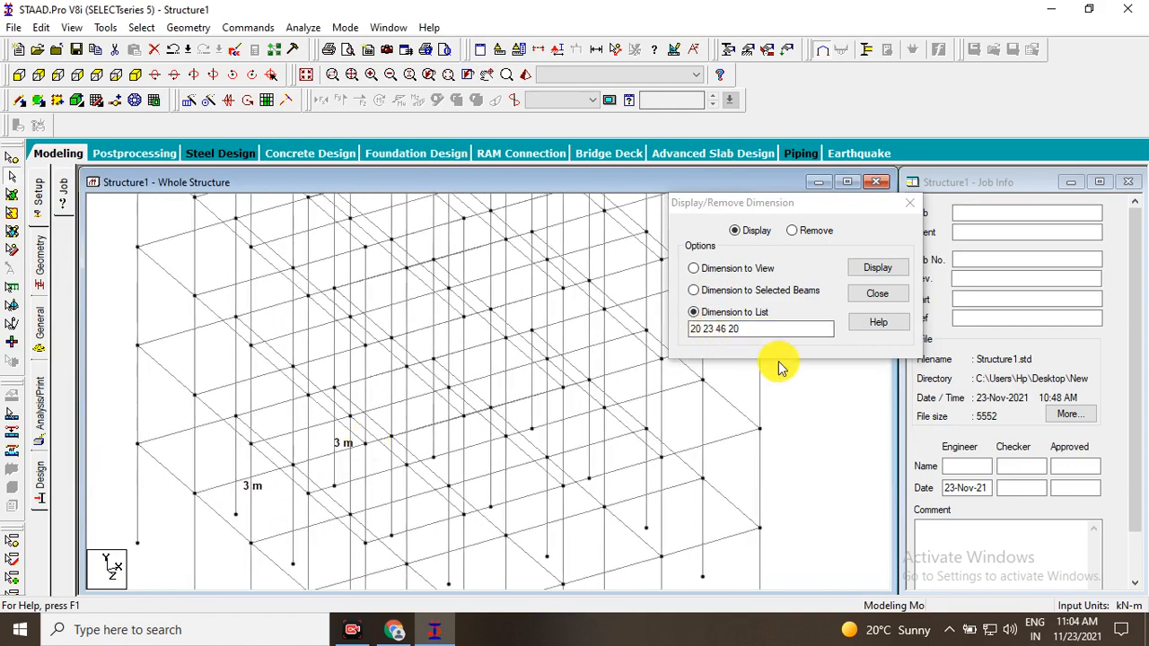
Try to remove the displayed dimensions by list without entering any member numbers.
click(876, 293)
scroll(680, 340, down, 1)
scroll(718, 287, up, 1)
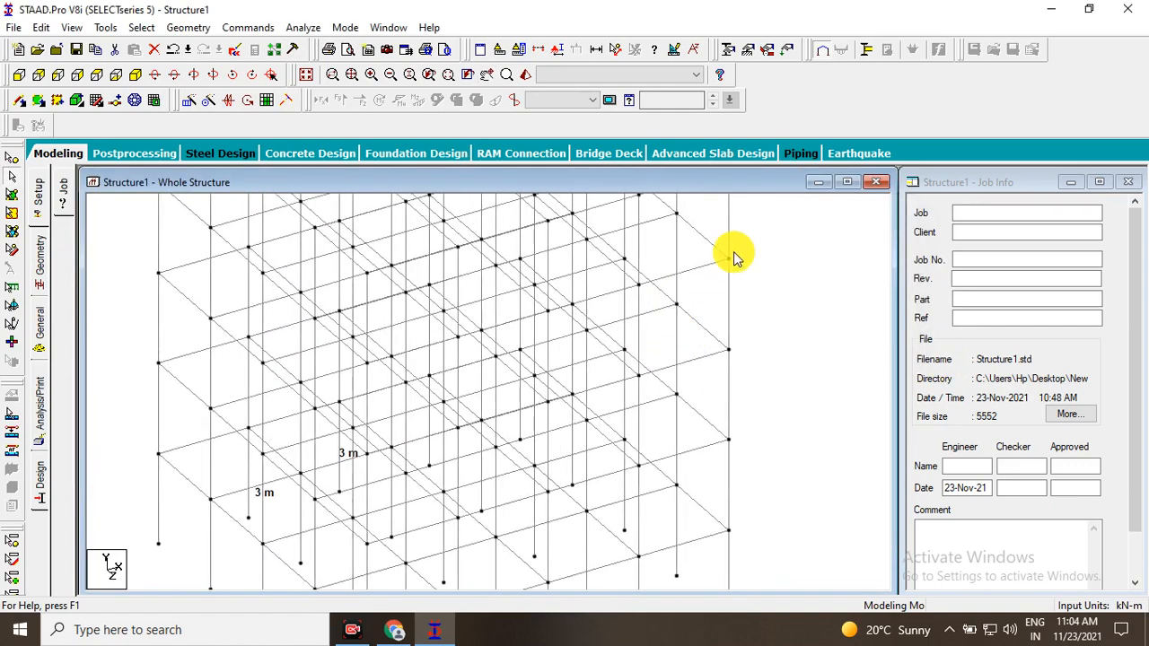
click(603, 56)
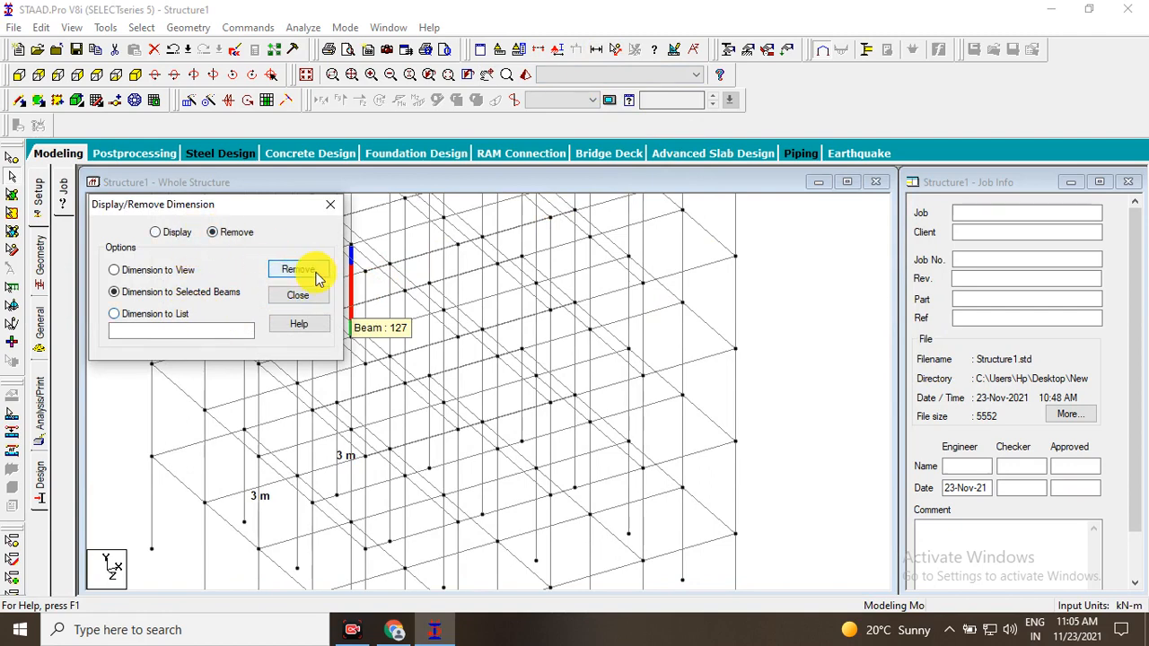
click(301, 295)
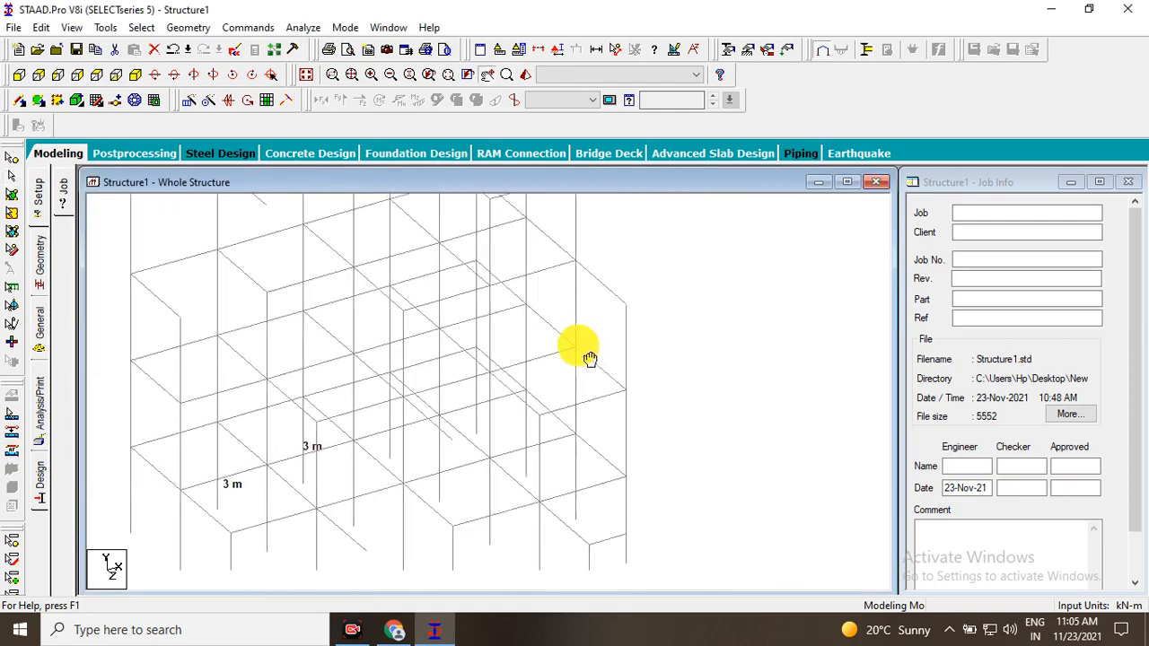
Remove the dimension shown on the selected beam at the rear corner of the roof's edge.
scroll(575, 379, up, 10)
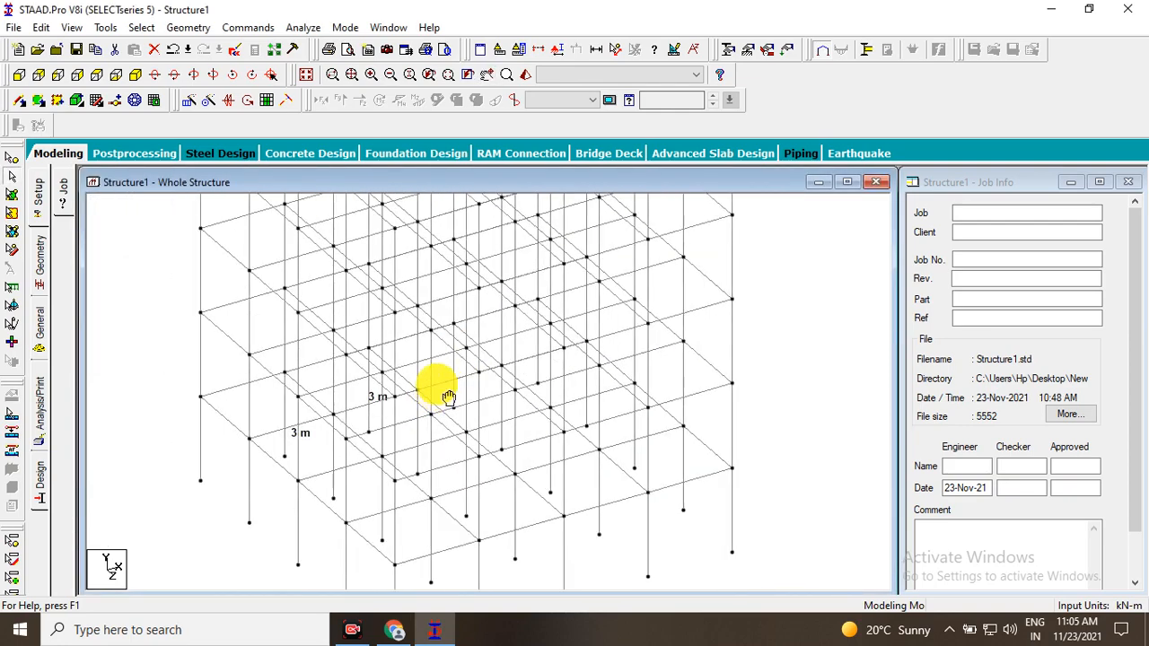
click(486, 74)
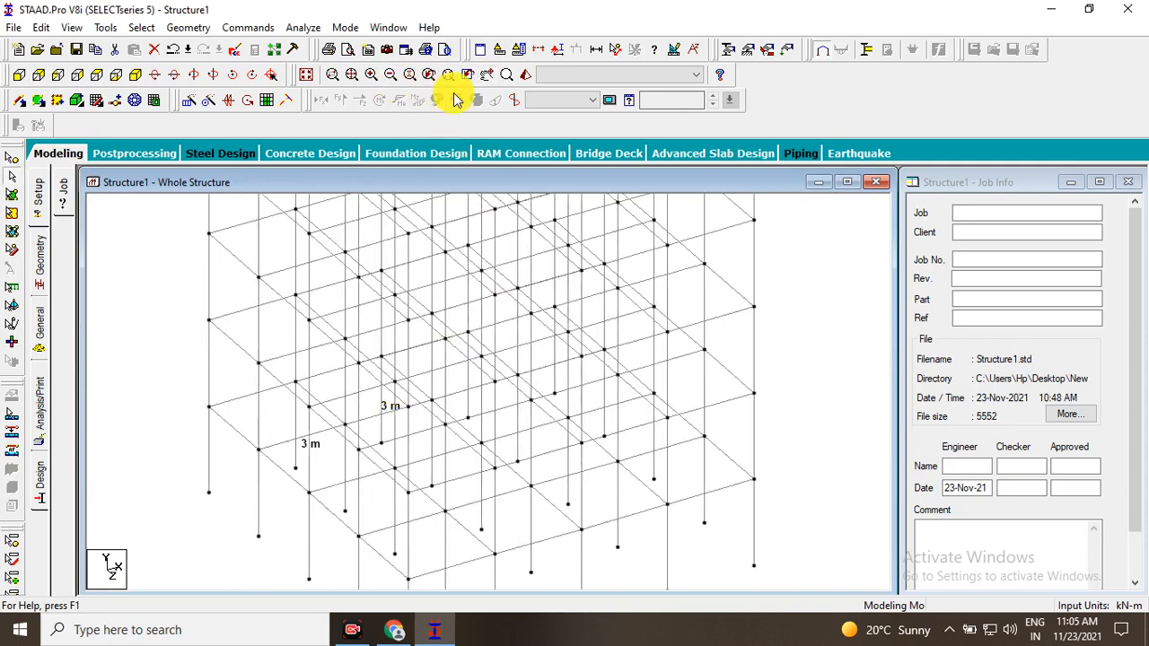
scroll(489, 282, up, 2)
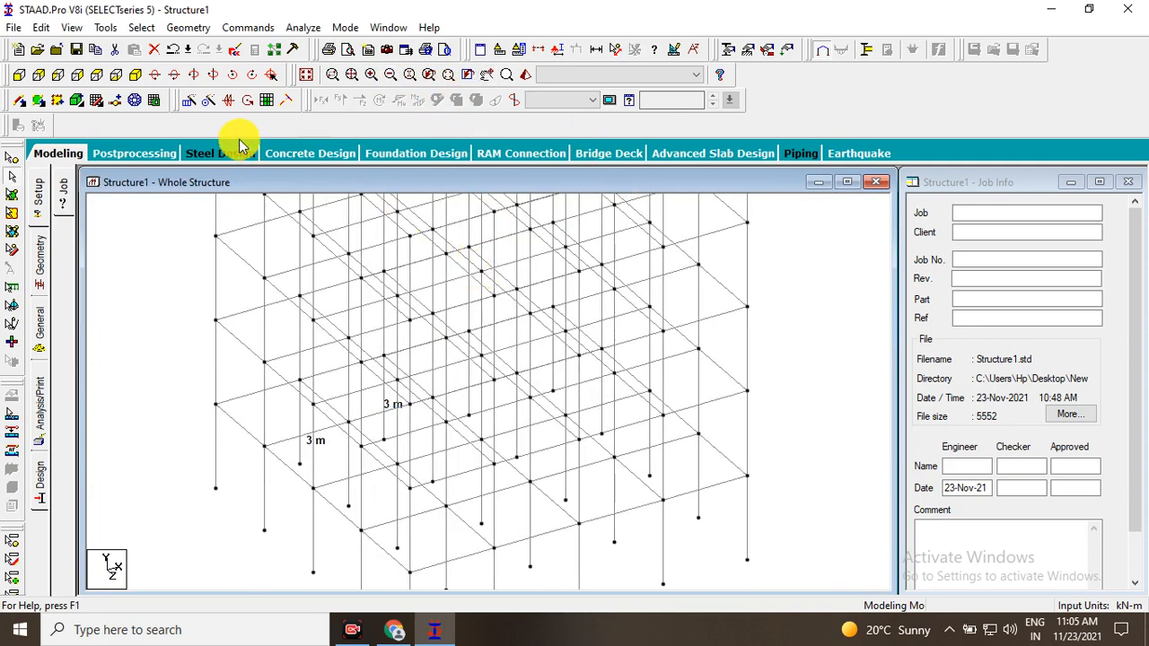
click(59, 155)
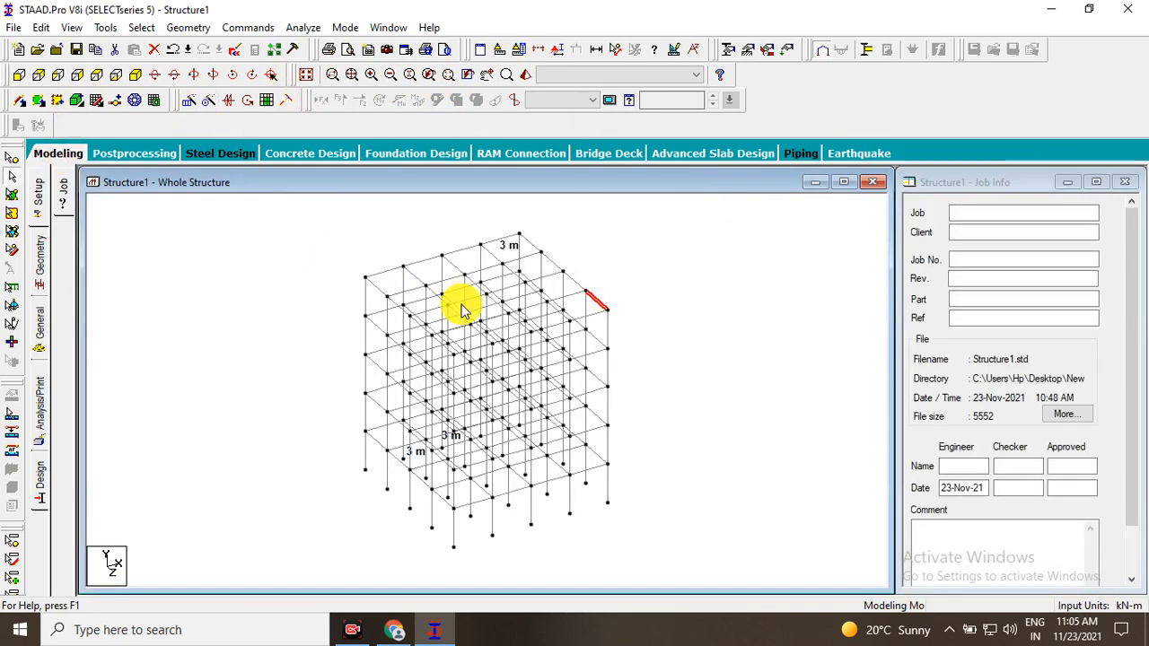
scroll(730, 264, up, 1)
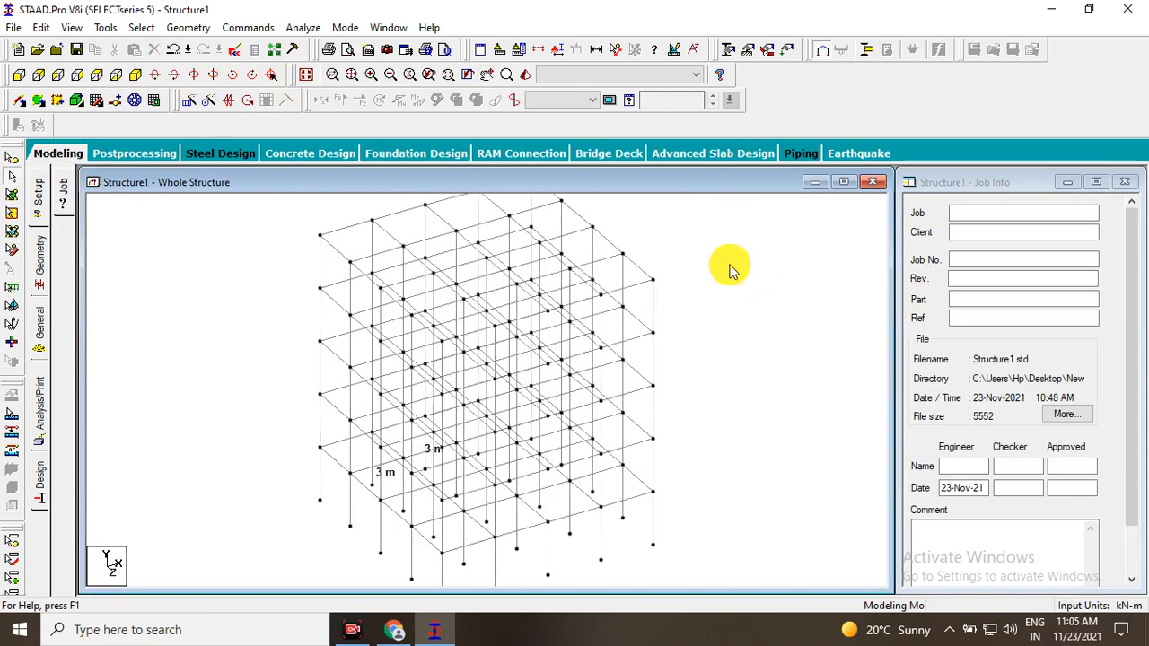
scroll(403, 461, up, 10)
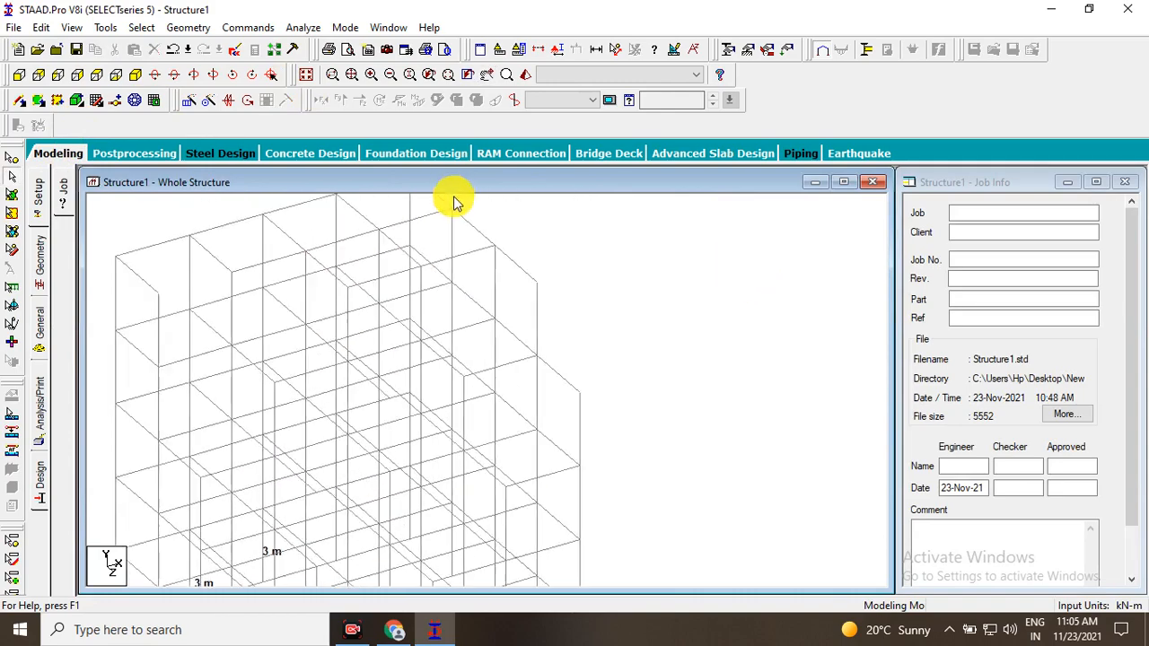
click(595, 49)
drag(225, 199, 827, 141)
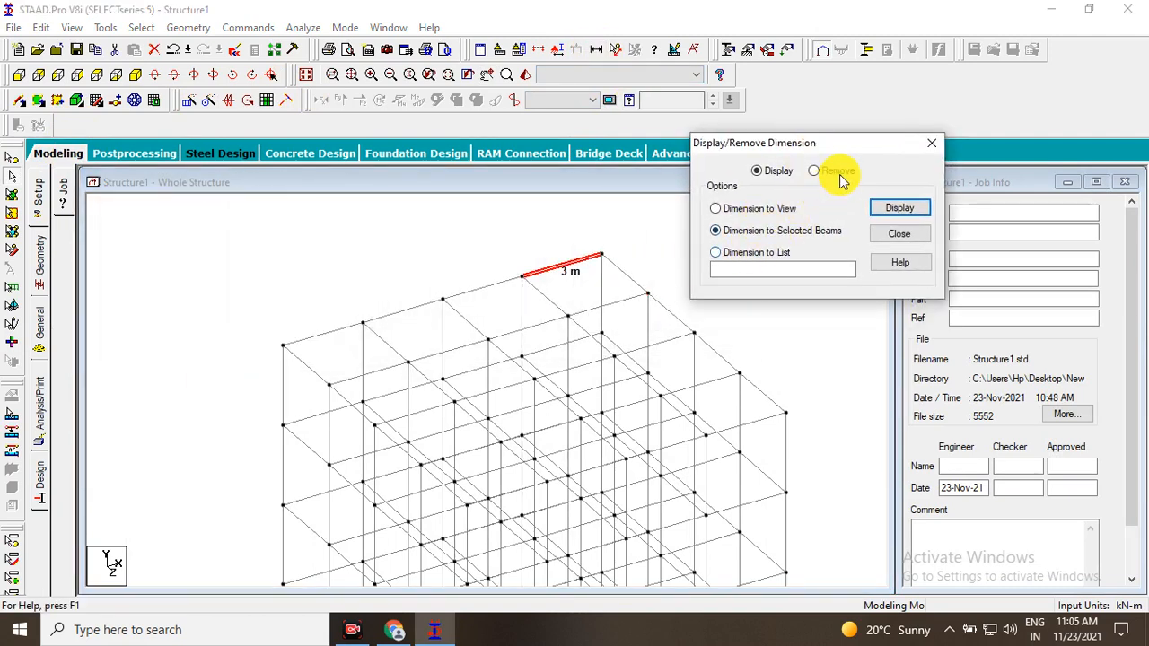
click(813, 171)
click(888, 207)
click(588, 255)
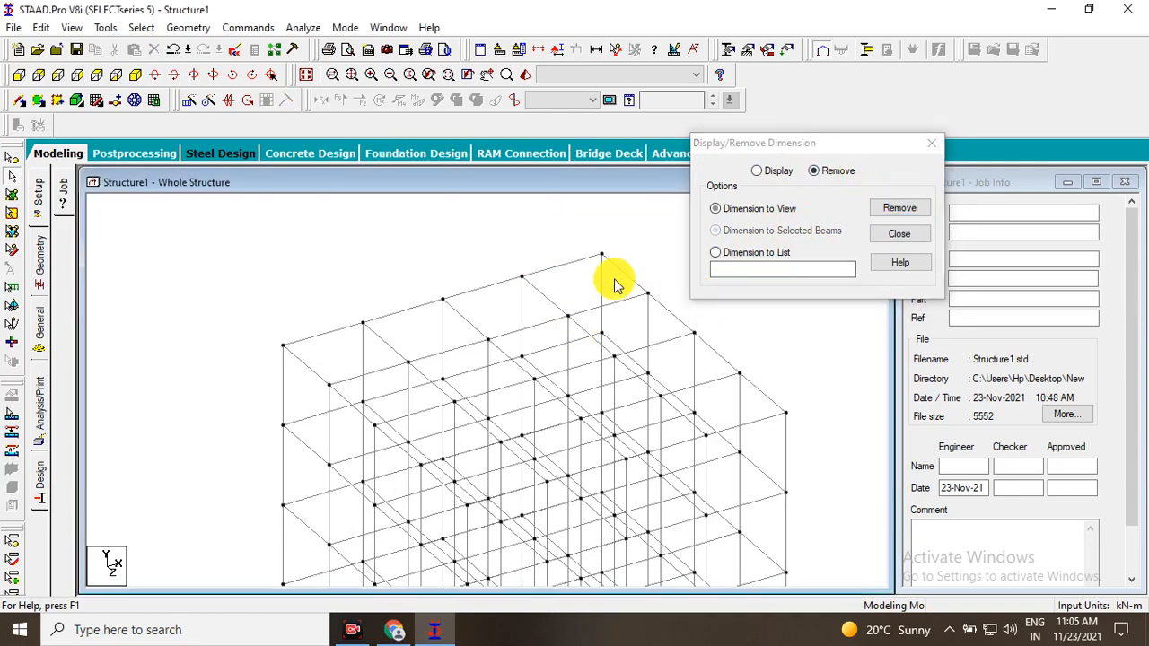
Remove the dimension from the first-floor beam near the frame's outer corner by selecting that beam.
scroll(505, 295, up, 5)
scroll(377, 384, up, 5)
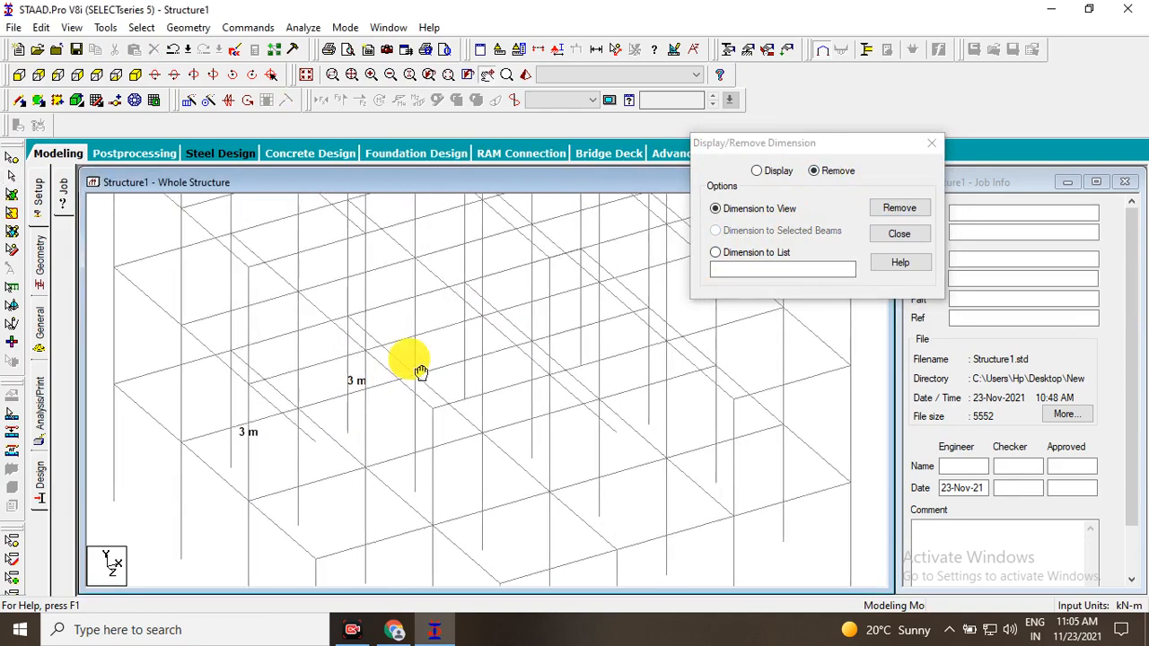
scroll(305, 453, down, 3)
click(302, 453)
middle_drag(333, 452, 350, 455)
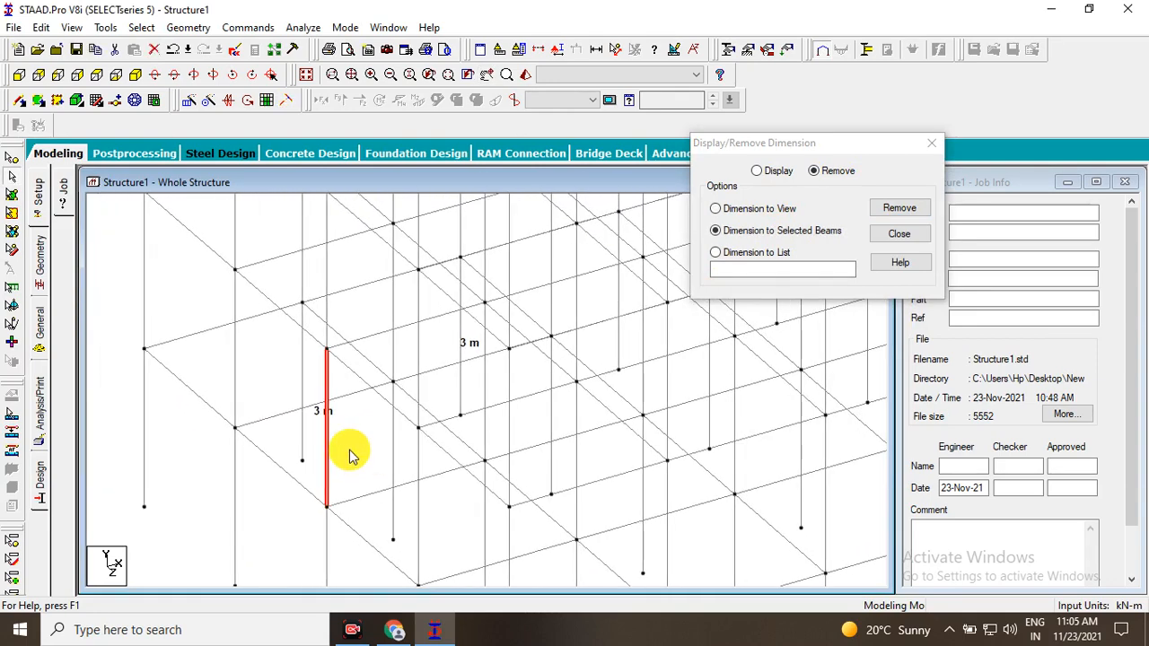
key(Right)
key(Right)
click(349, 449)
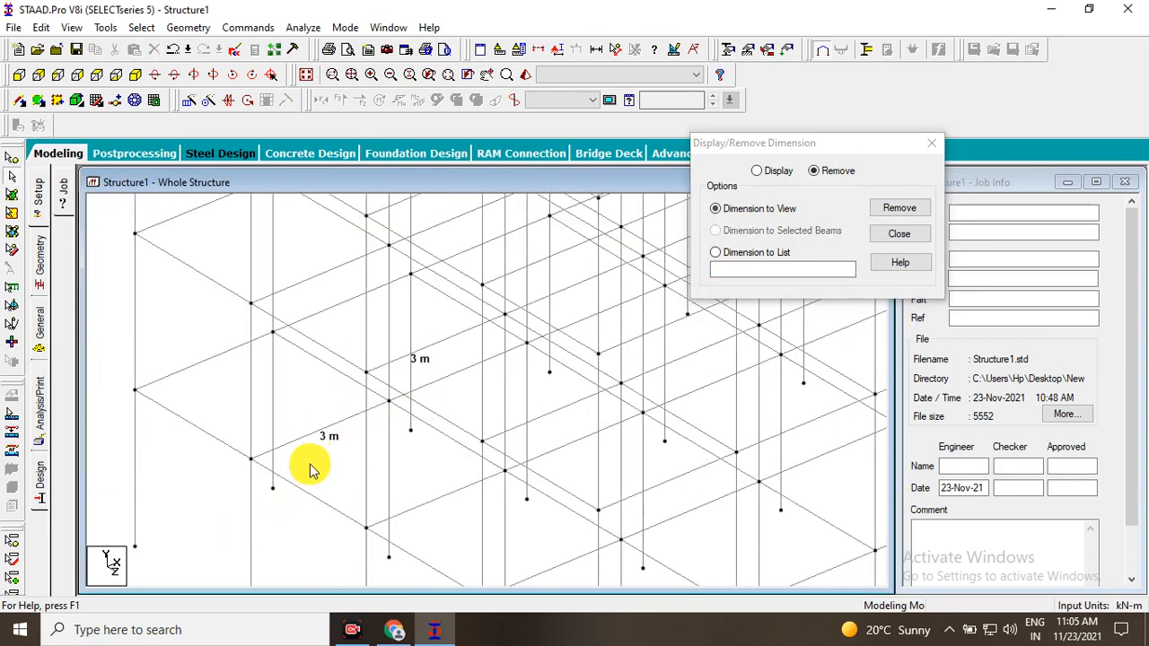
click(352, 418)
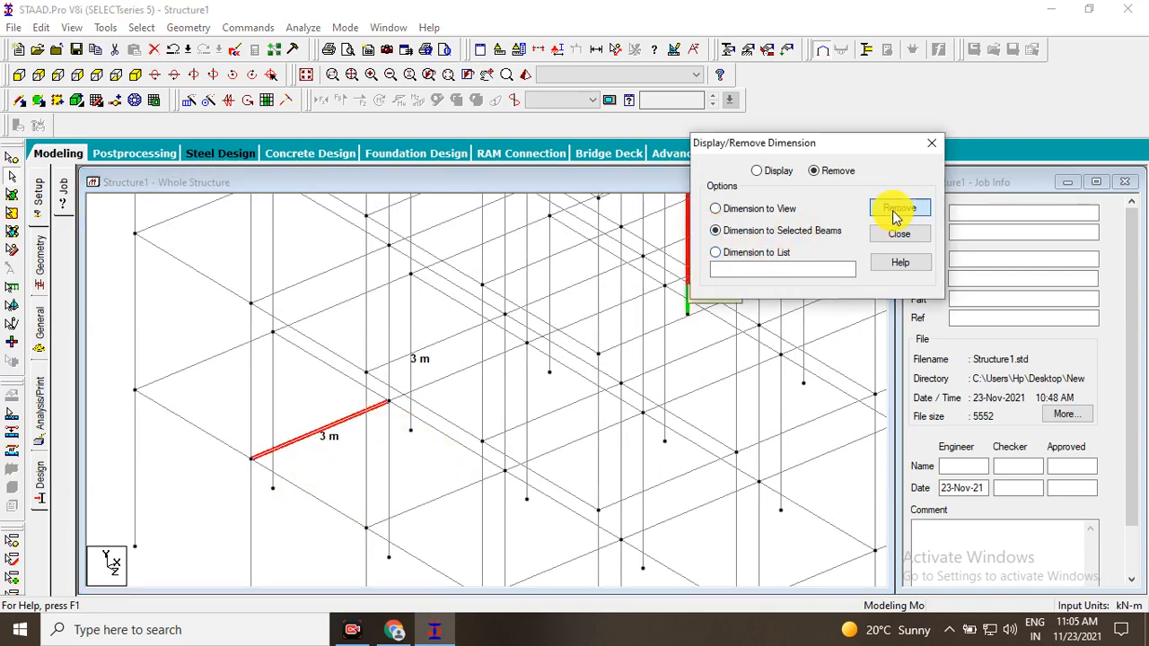
Remove the remaining dimension from the ground-storey column and finish removing dimensions.
key(Right)
key(Right)
key(Right)
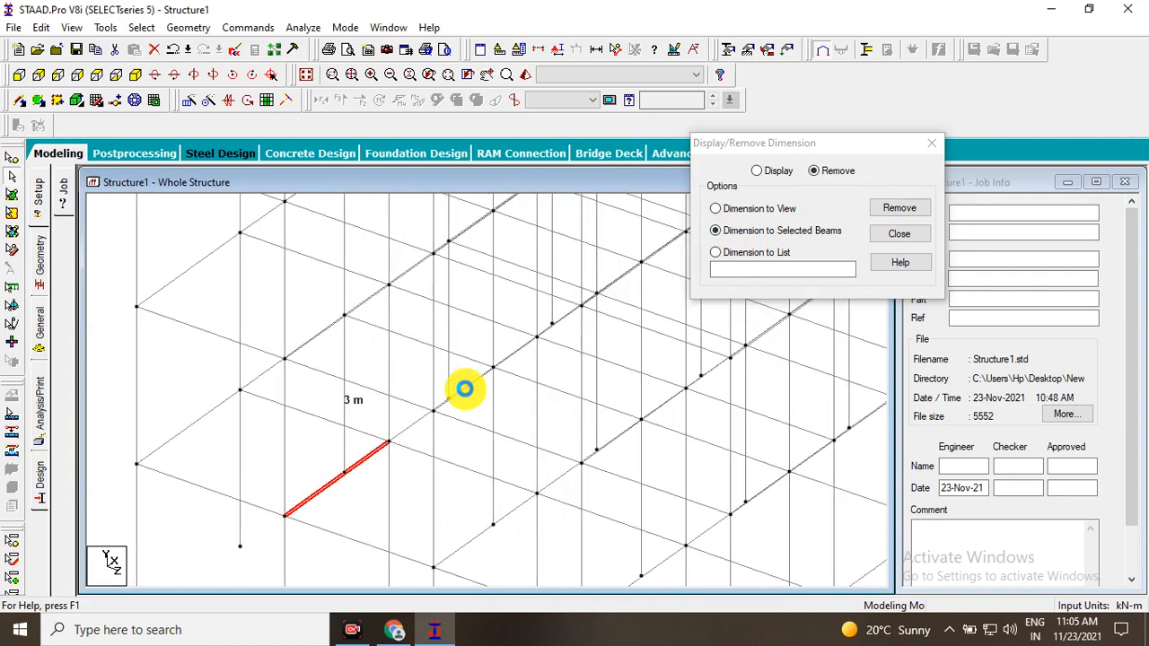
click(347, 357)
click(897, 209)
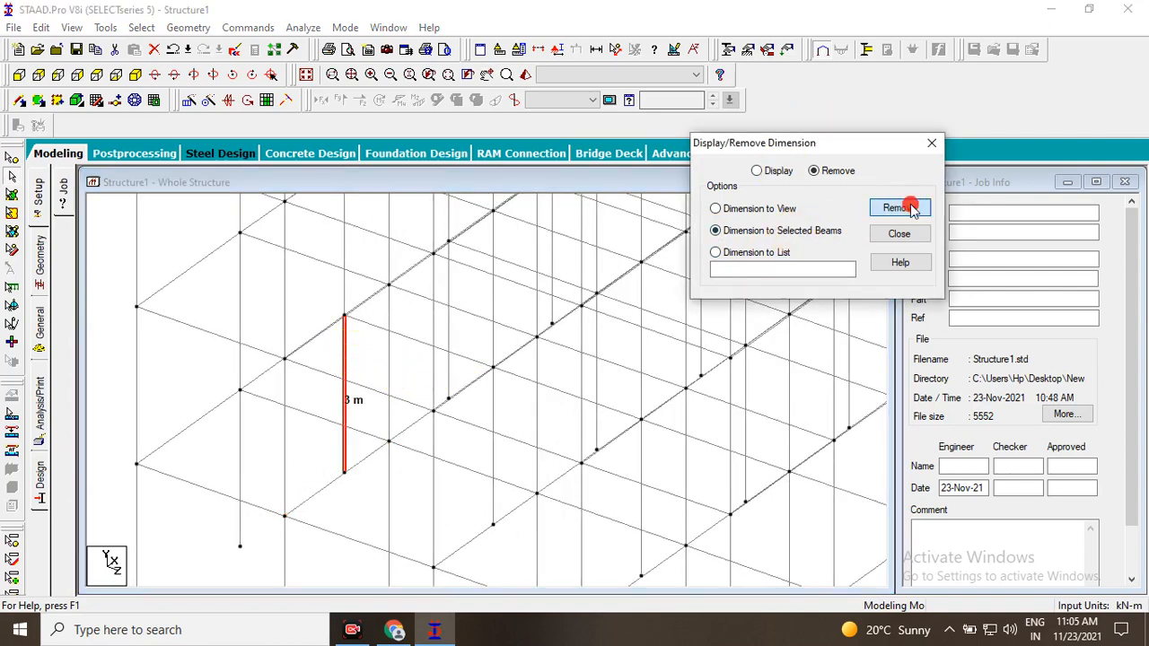
click(917, 237)
Restore the isometric orientation and fit the whole frame in the view.
scroll(604, 341, down, 5)
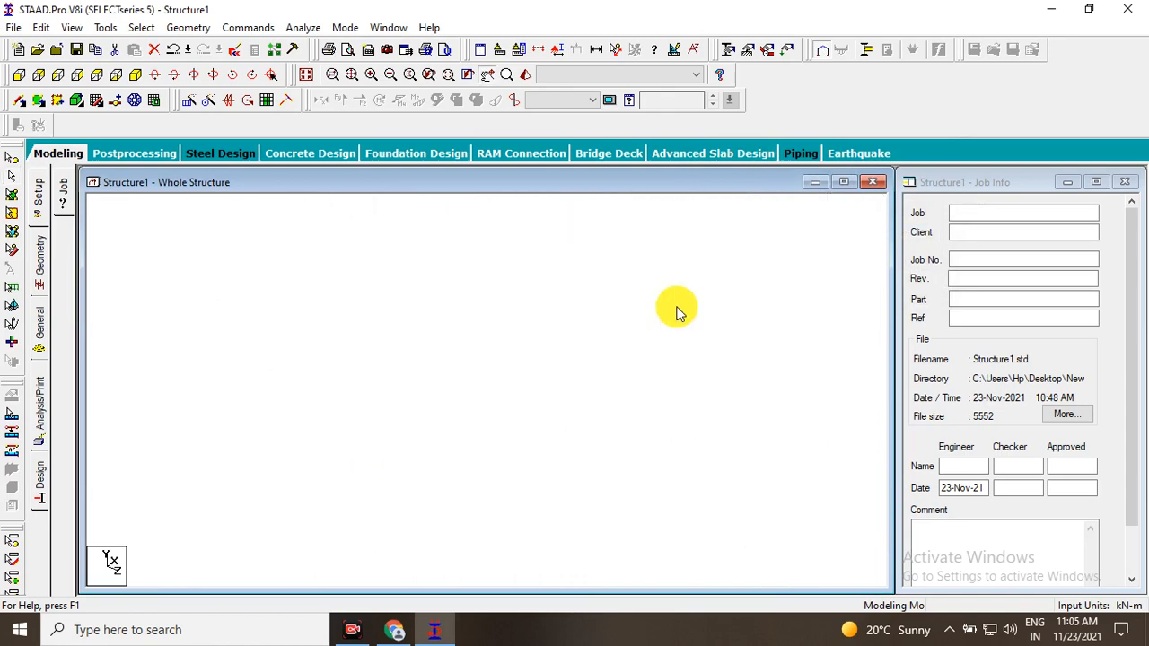
scroll(641, 381, down, 3)
middle_drag(640, 382, 642, 345)
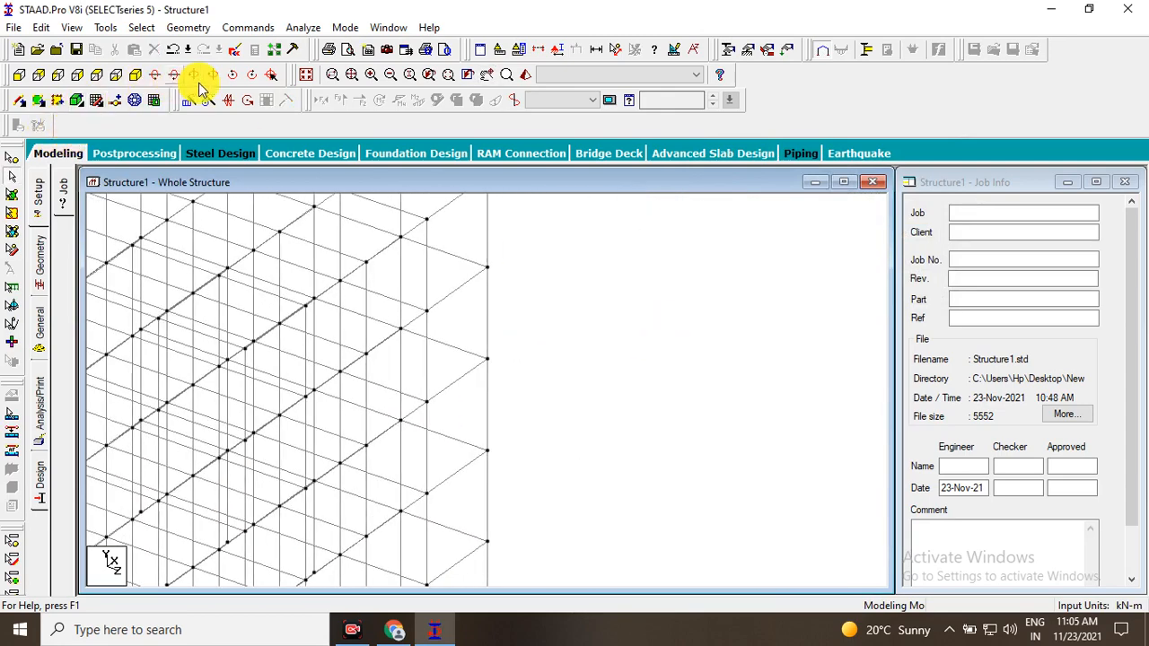
click(305, 80)
middle_drag(492, 231, 209, 294)
middle_drag(188, 348, 370, 283)
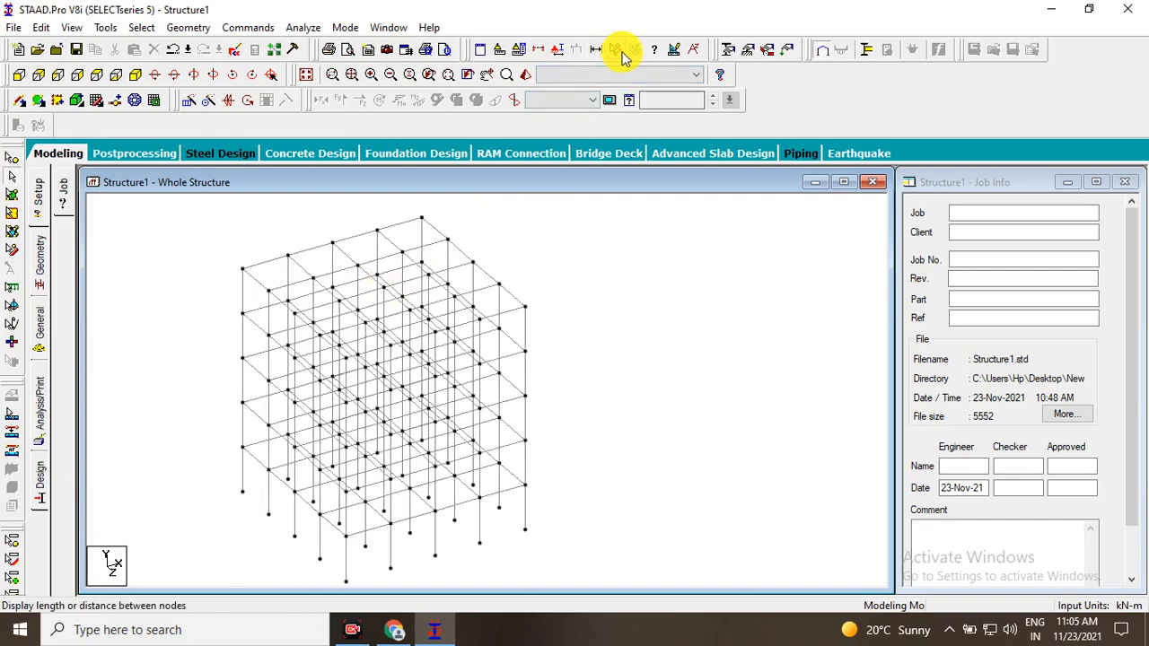
scroll(341, 223, up, 3)
middle_drag(341, 224, 462, 287)
scroll(308, 425, up, 3)
scroll(308, 425, down, 1)
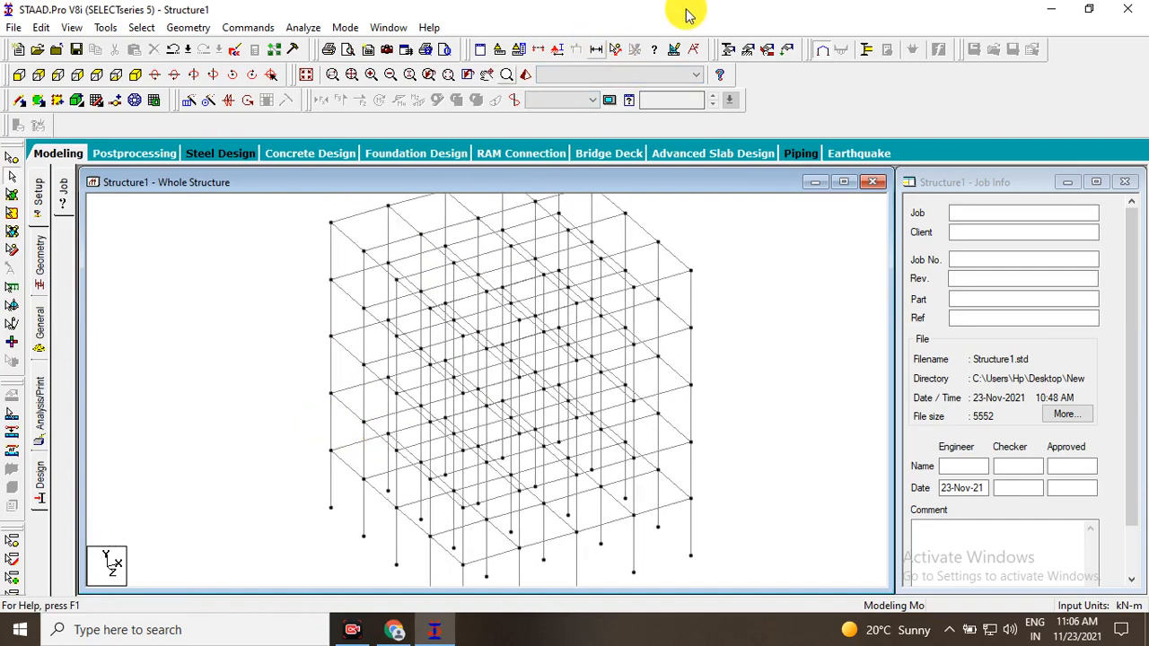
scroll(297, 354, up, 2)
middle_drag(297, 353, 418, 350)
scroll(427, 397, up, 2)
middle_drag(432, 409, 332, 324)
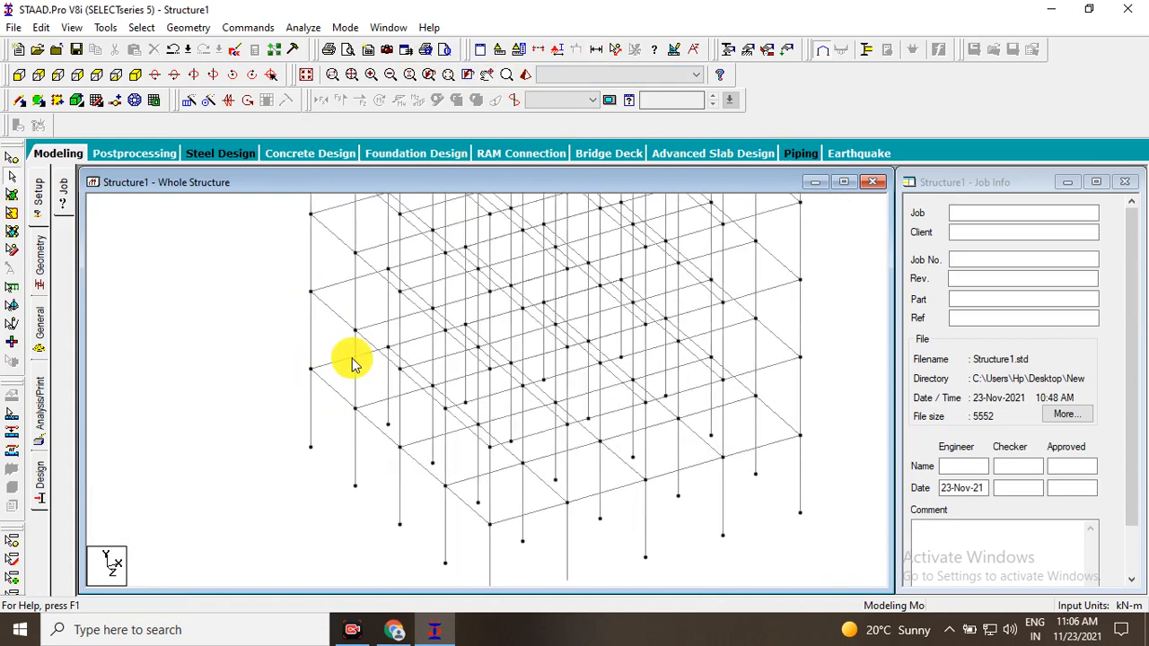
middle_drag(461, 392, 466, 449)
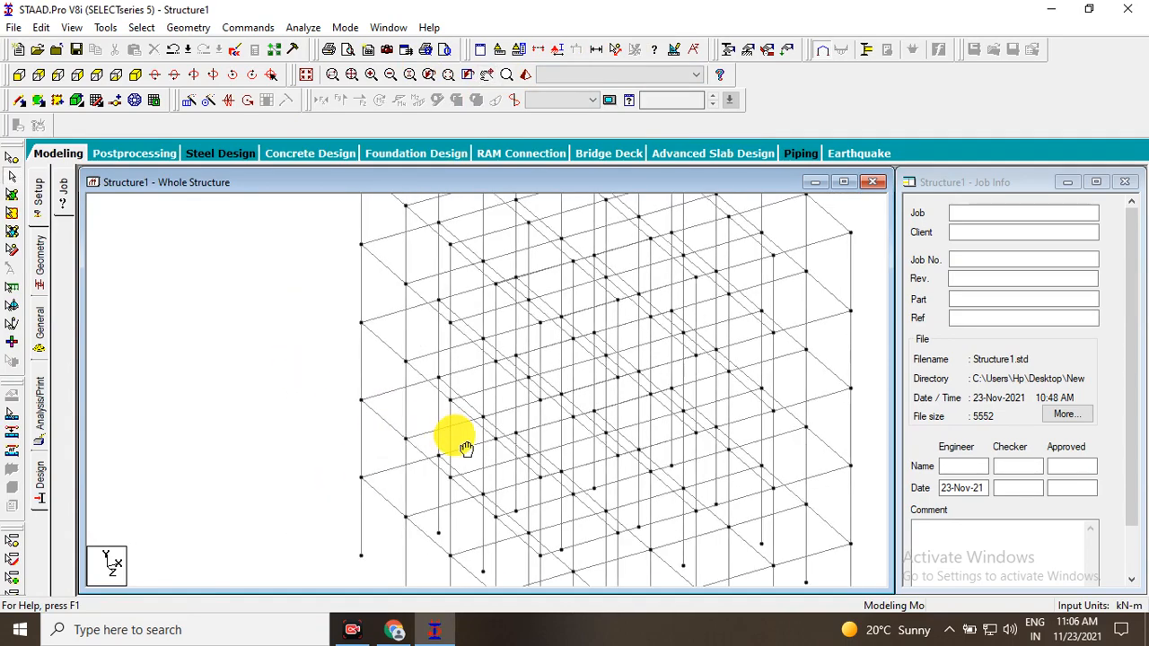
scroll(418, 383, down, 1)
middle_drag(439, 409, 446, 384)
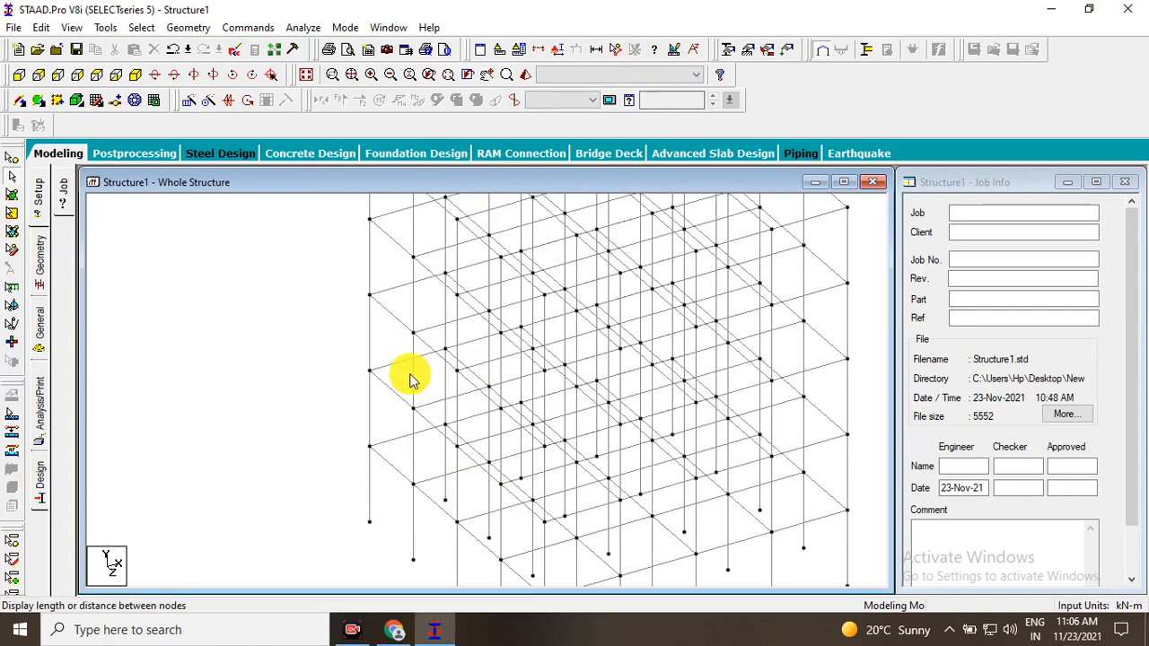
scroll(395, 399, up, 1)
middle_drag(386, 414, 385, 526)
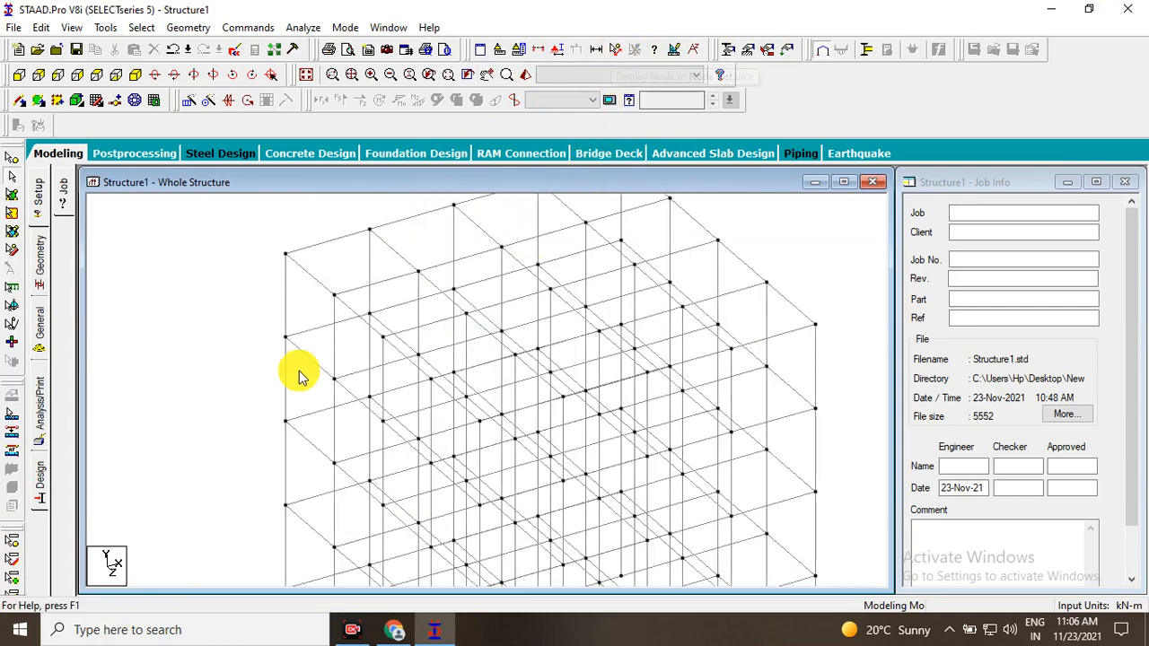
Display the node-to-node distance between the base and top nodes of the outer corner's ground-storey column.
middle_drag(300, 377, 500, 374)
scroll(362, 359, up, 1)
scroll(429, 373, up, 1)
scroll(500, 374, up, 1)
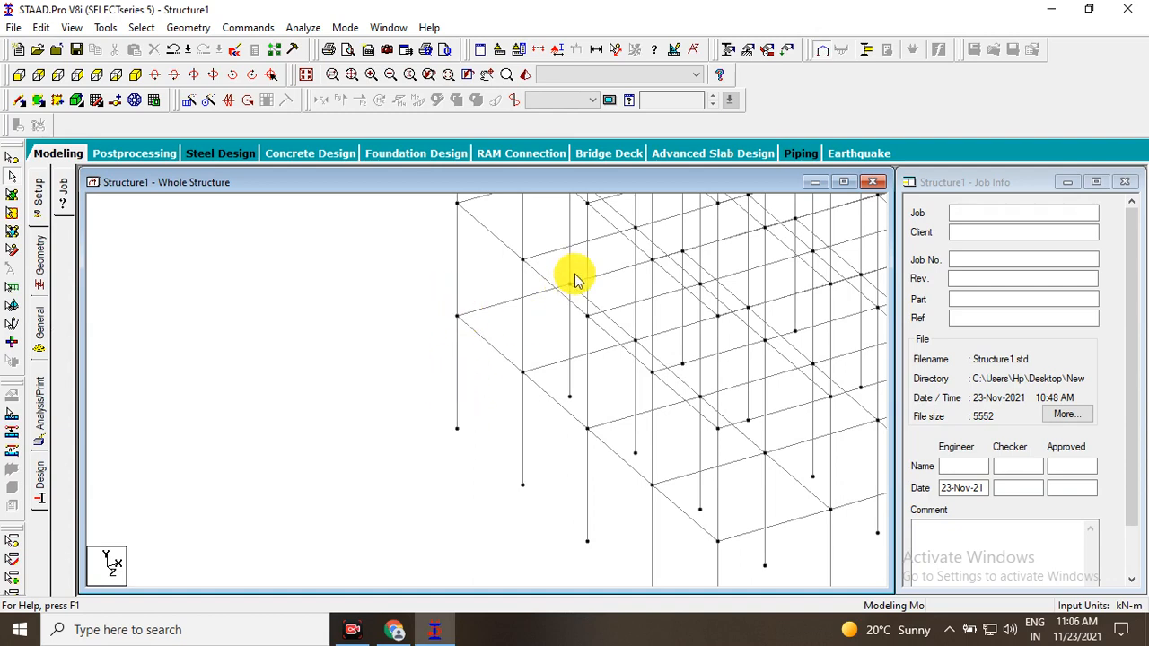
click(616, 51)
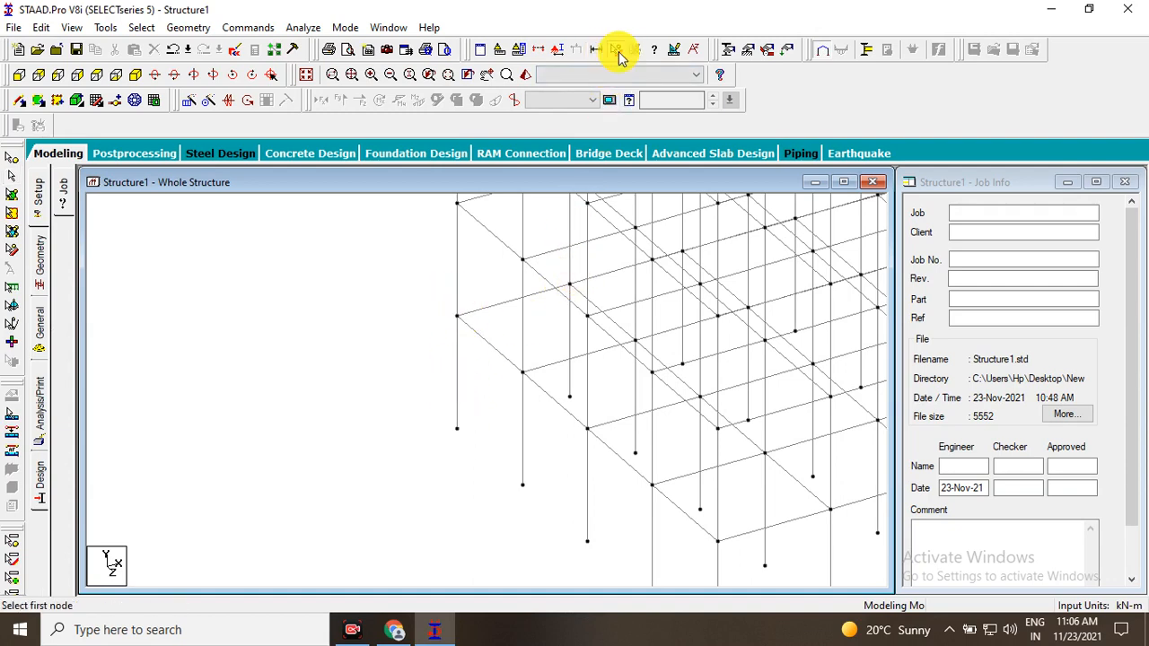
click(457, 428)
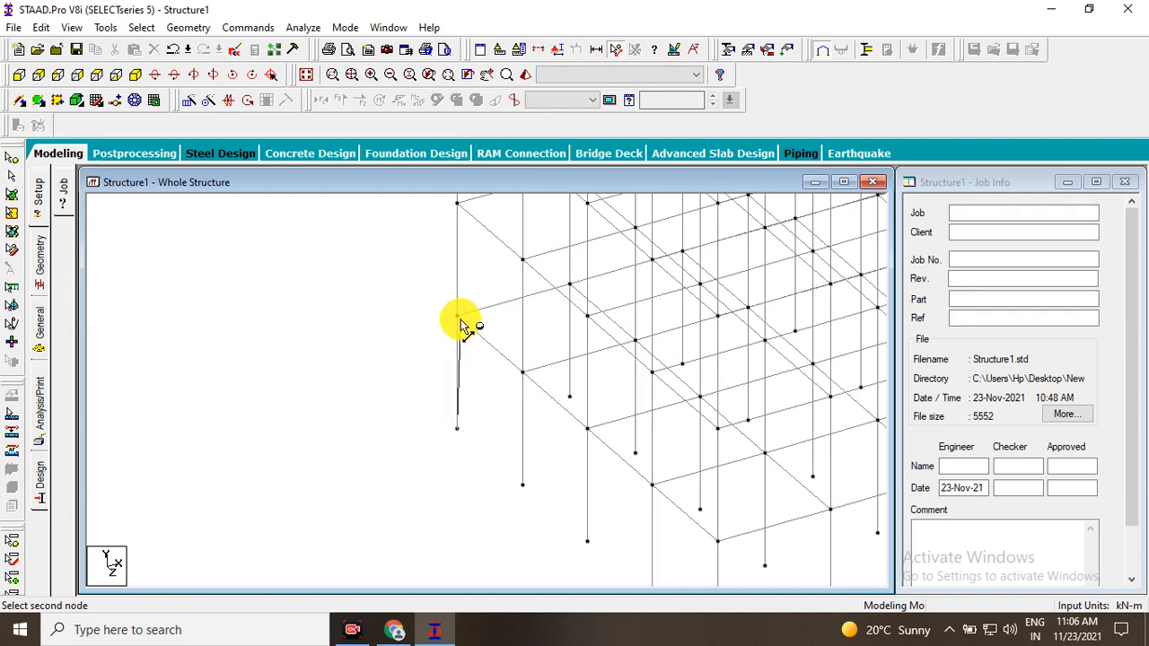
scroll(474, 380, up, 8)
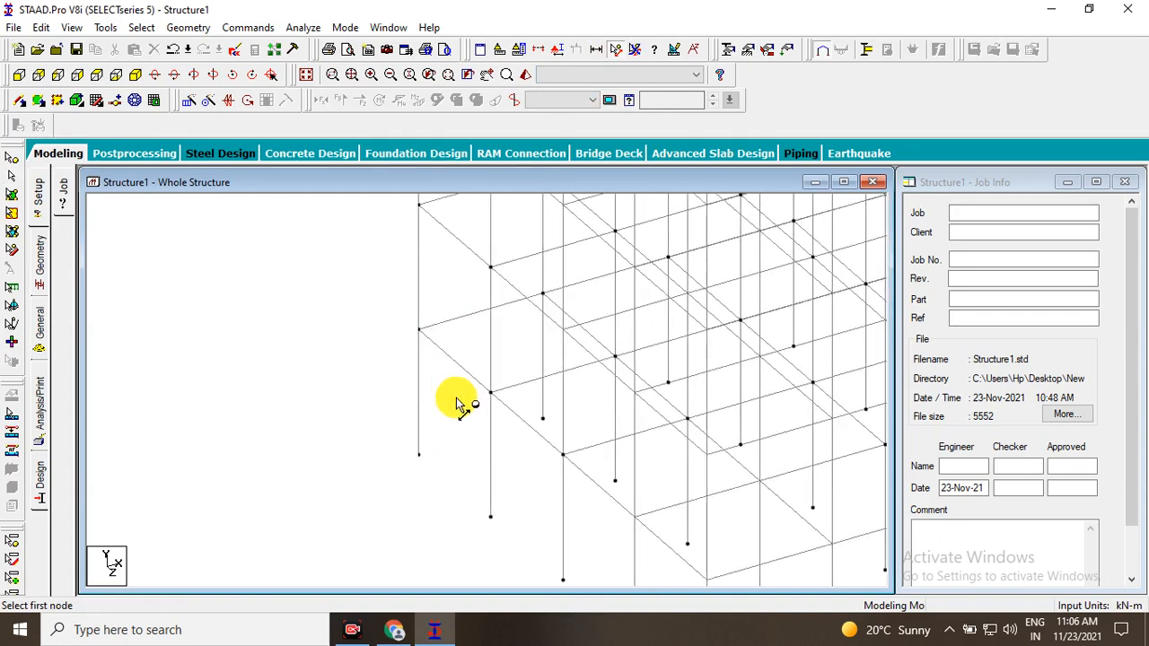
scroll(467, 384, down, 6)
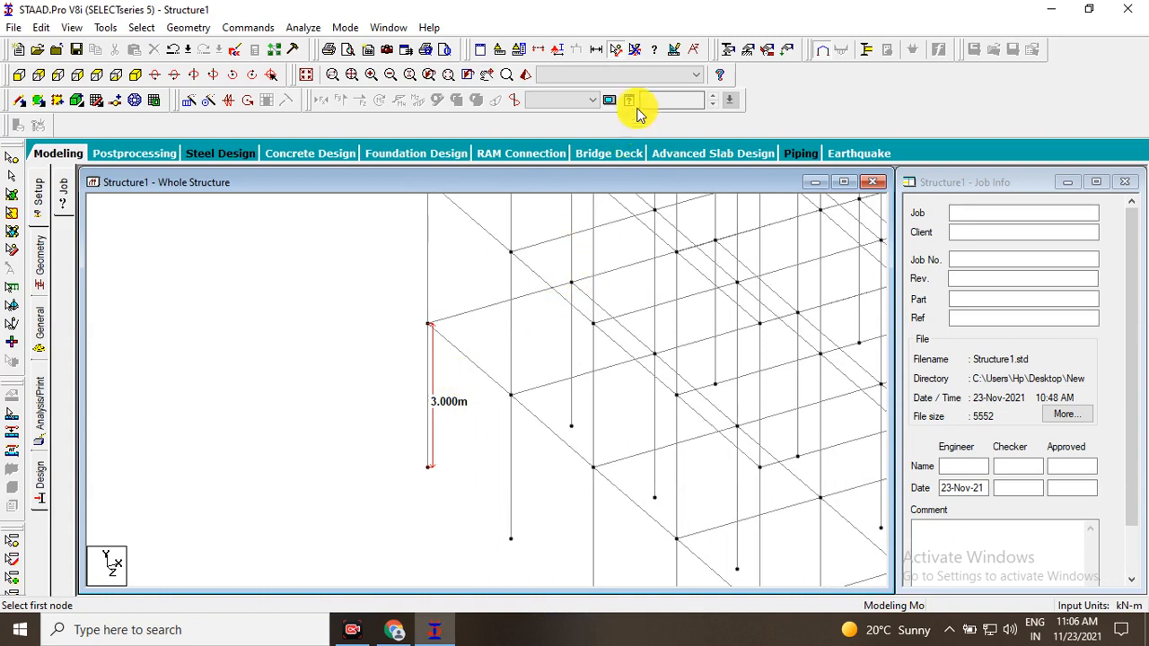
Remove all node-to-node distance displays from the frame.
click(635, 54)
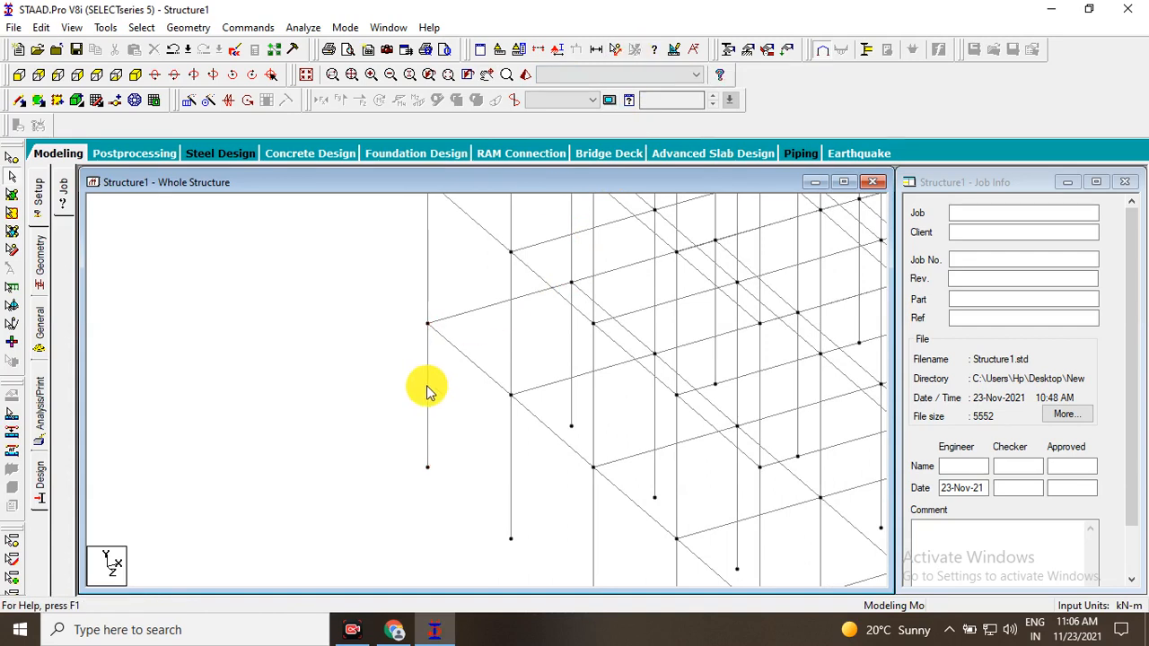
scroll(423, 395, up, 2)
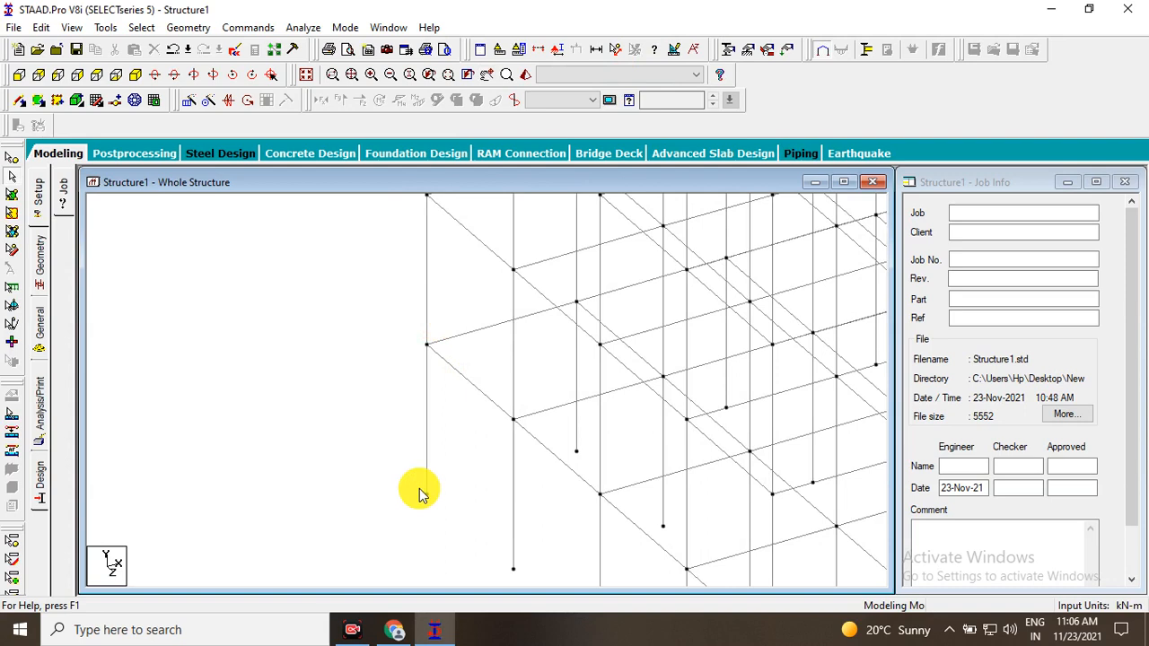
Select the ground-storey column at the frame's outer corner.
drag(416, 489, 451, 521)
click(450, 489)
click(426, 440)
click(418, 396)
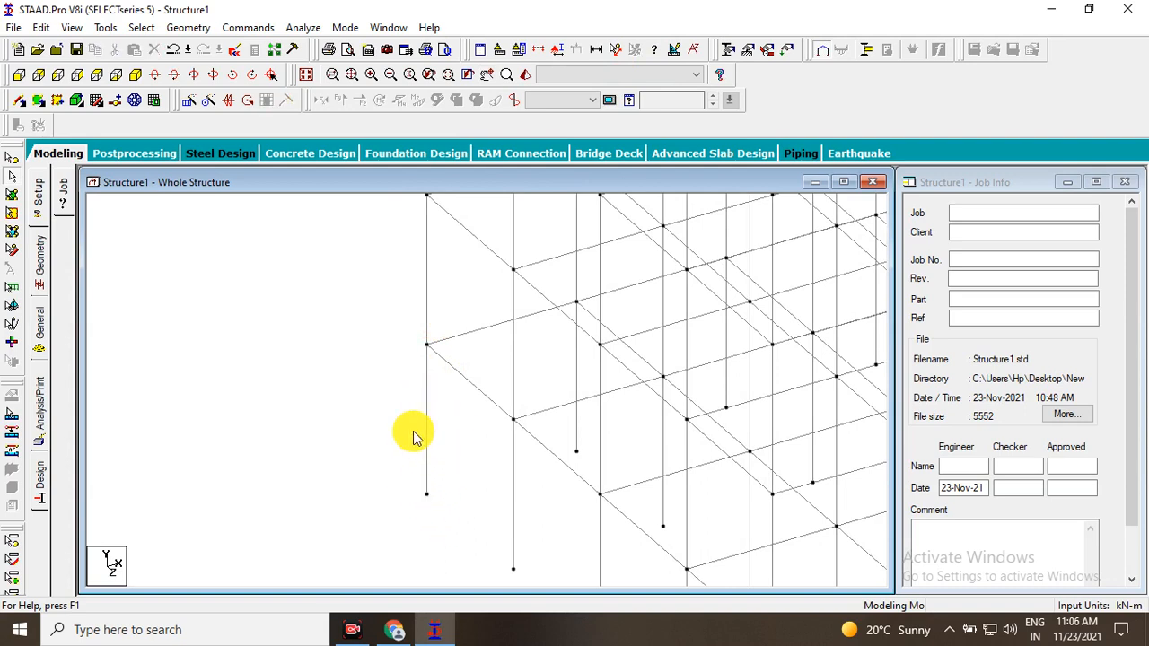
click(432, 424)
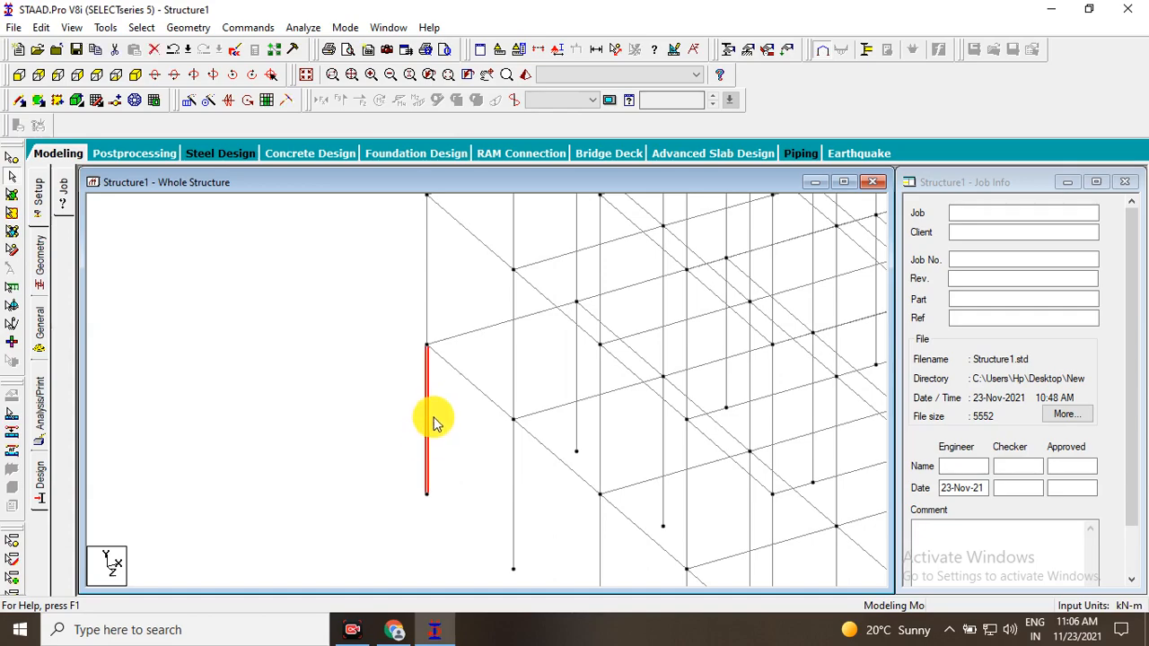
scroll(526, 336, down, 1)
middle_drag(526, 335, 352, 340)
scroll(392, 384, down, 8)
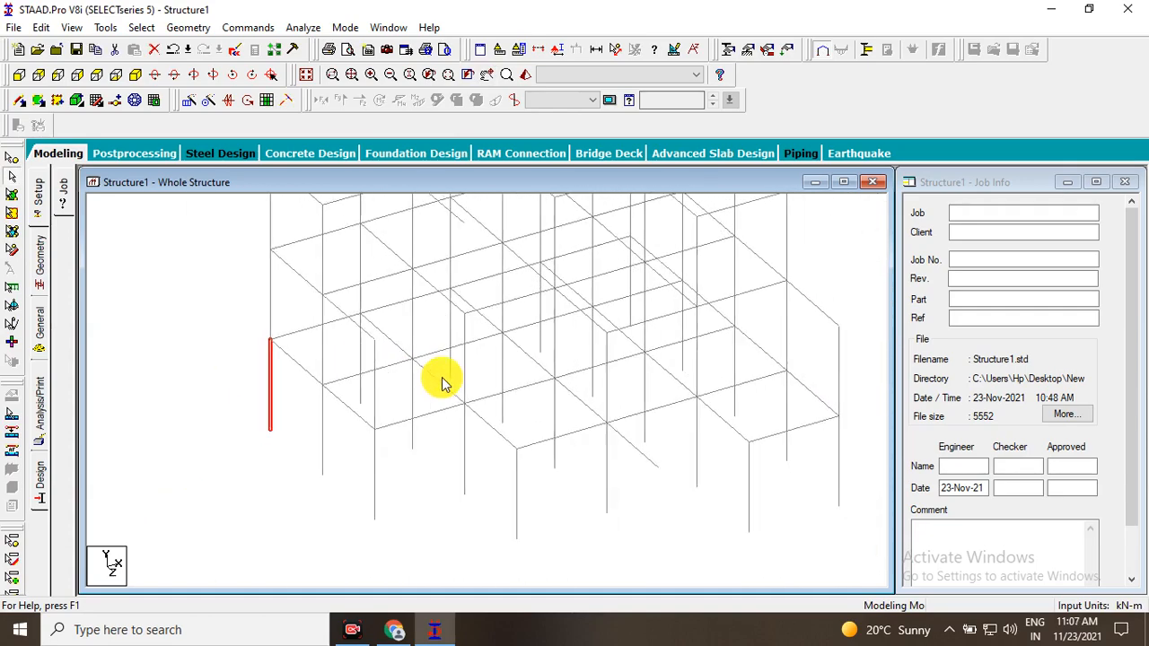
Clear the column selection and review the Scales, Design Results and Force Limits settings of the Diagrams dialog.
middle_drag(521, 389, 463, 530)
click(795, 282)
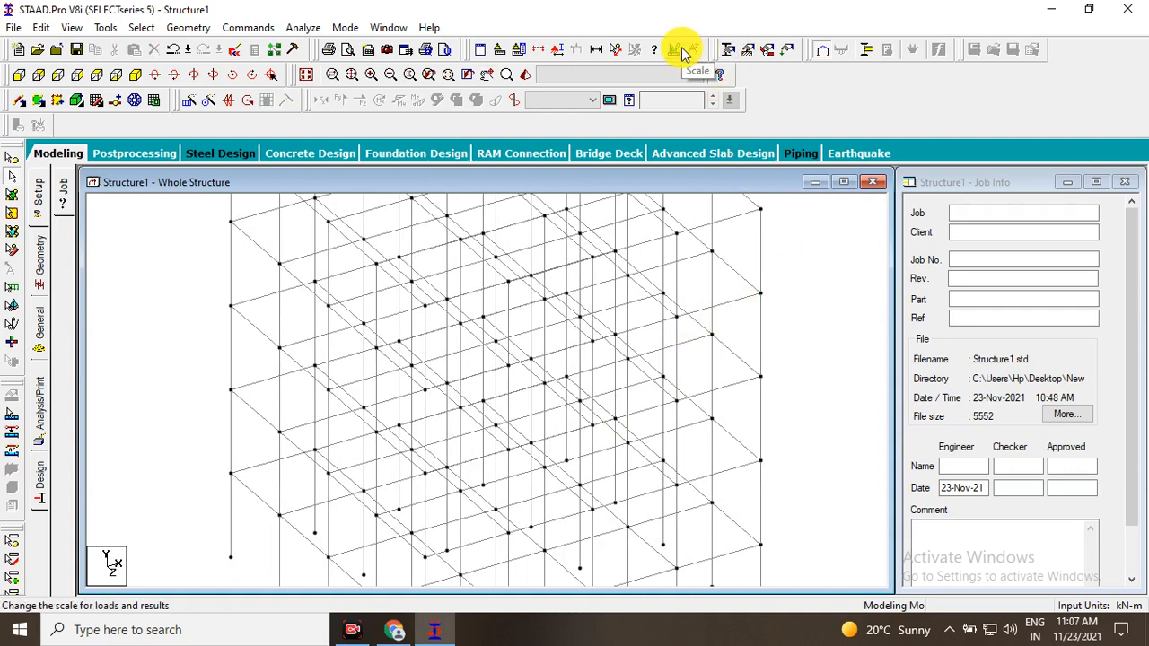
click(681, 51)
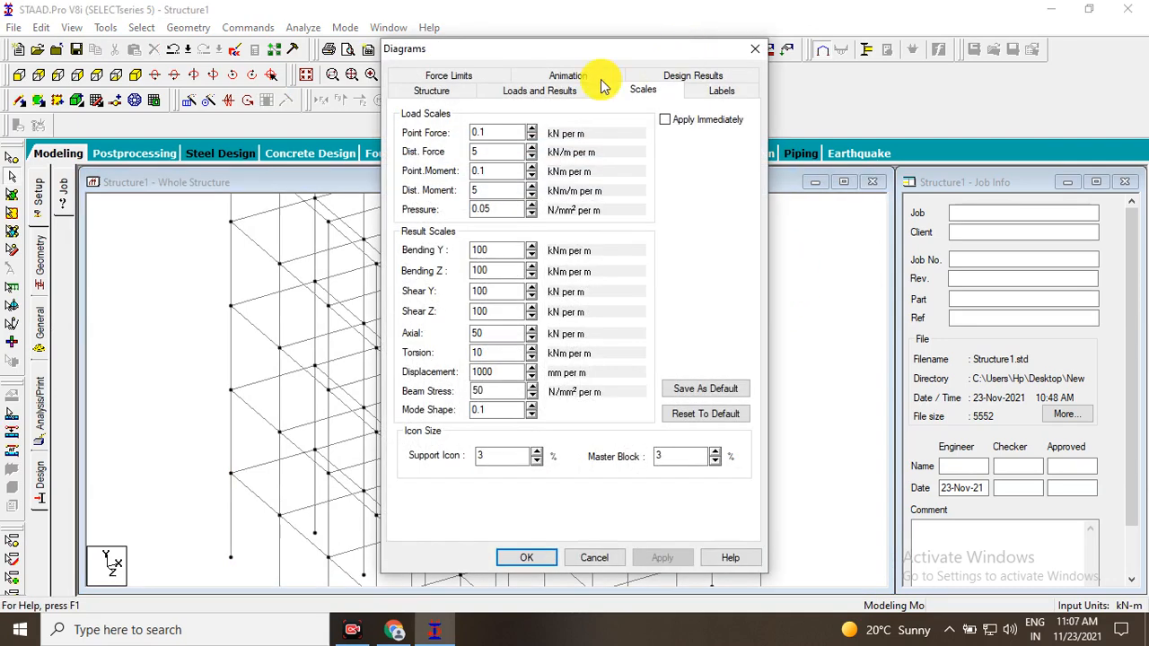
drag(557, 53, 592, 59)
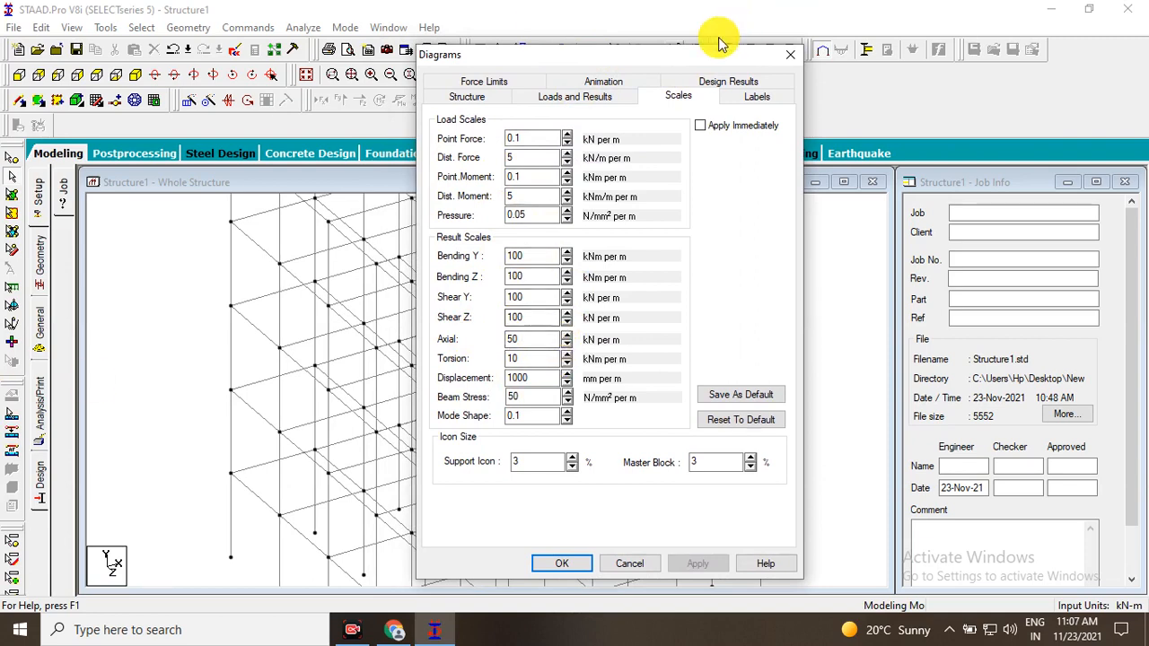
click(727, 82)
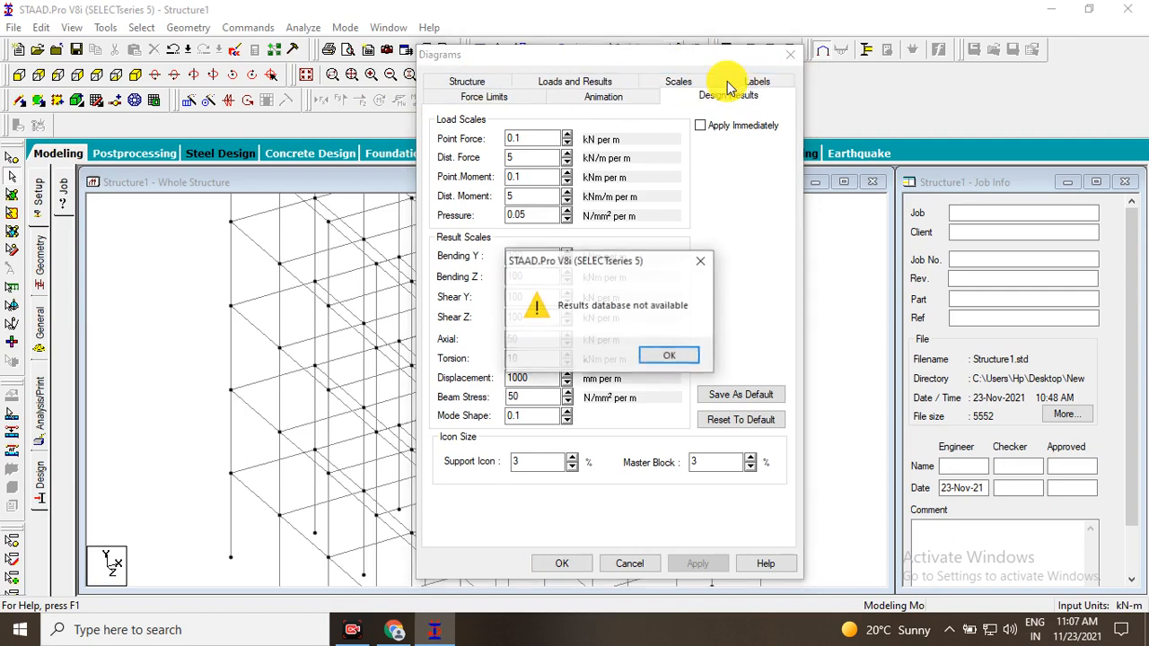
click(678, 355)
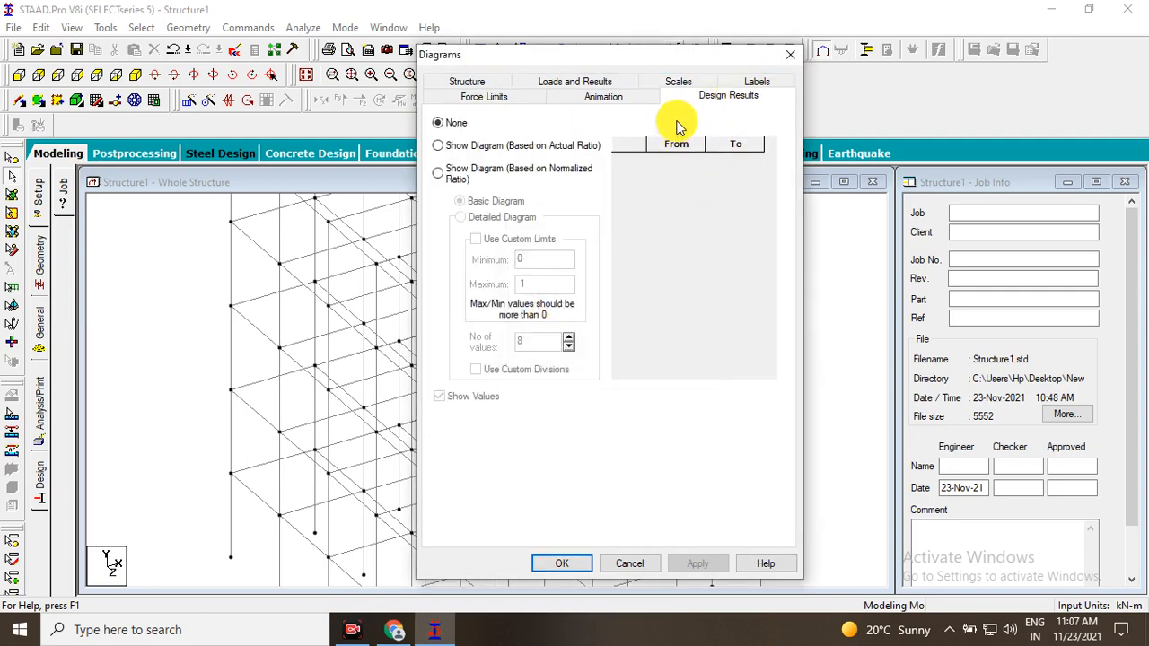
click(484, 95)
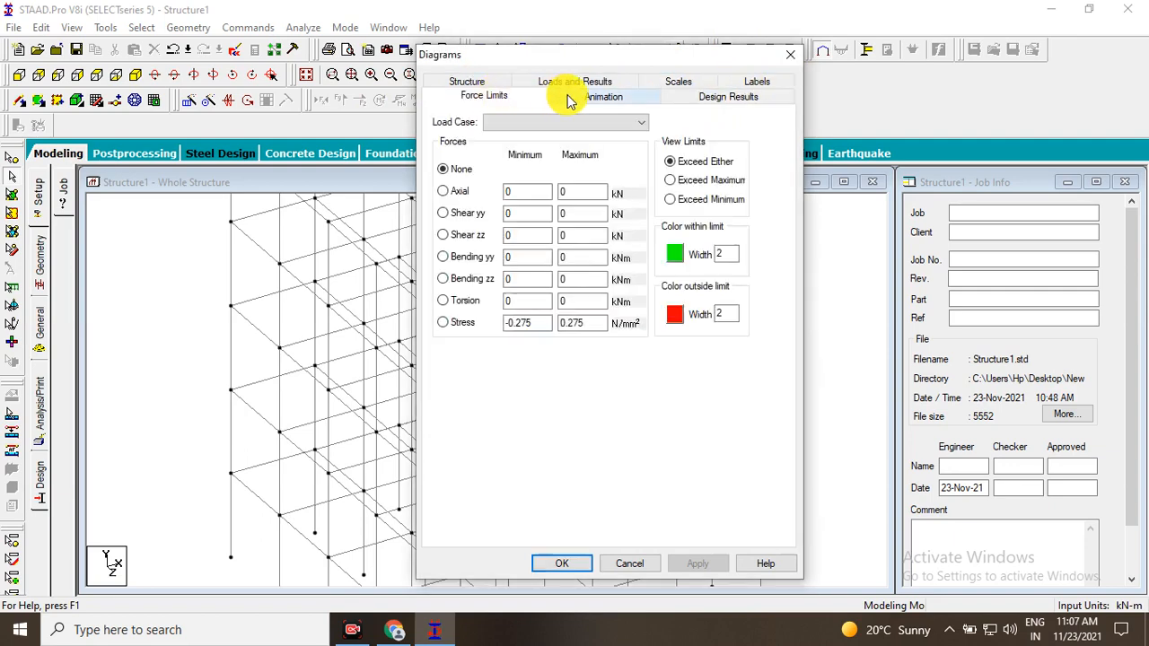
click(785, 56)
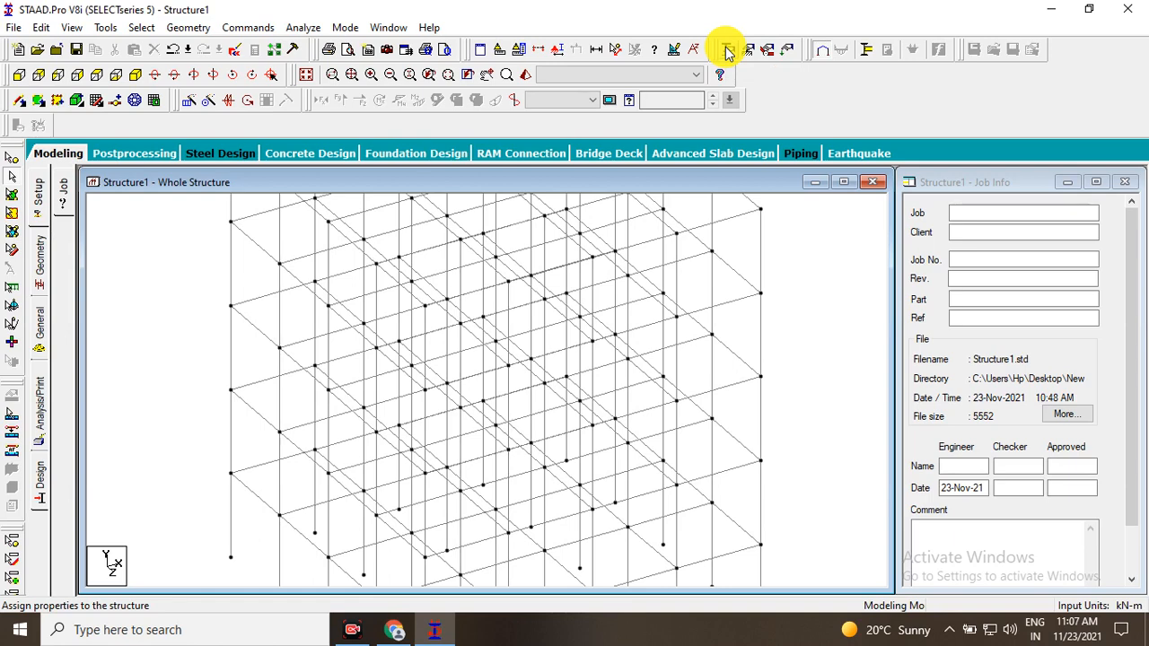
Examine the Section and Beta Angle pages of the whole-structure member properties.
click(727, 50)
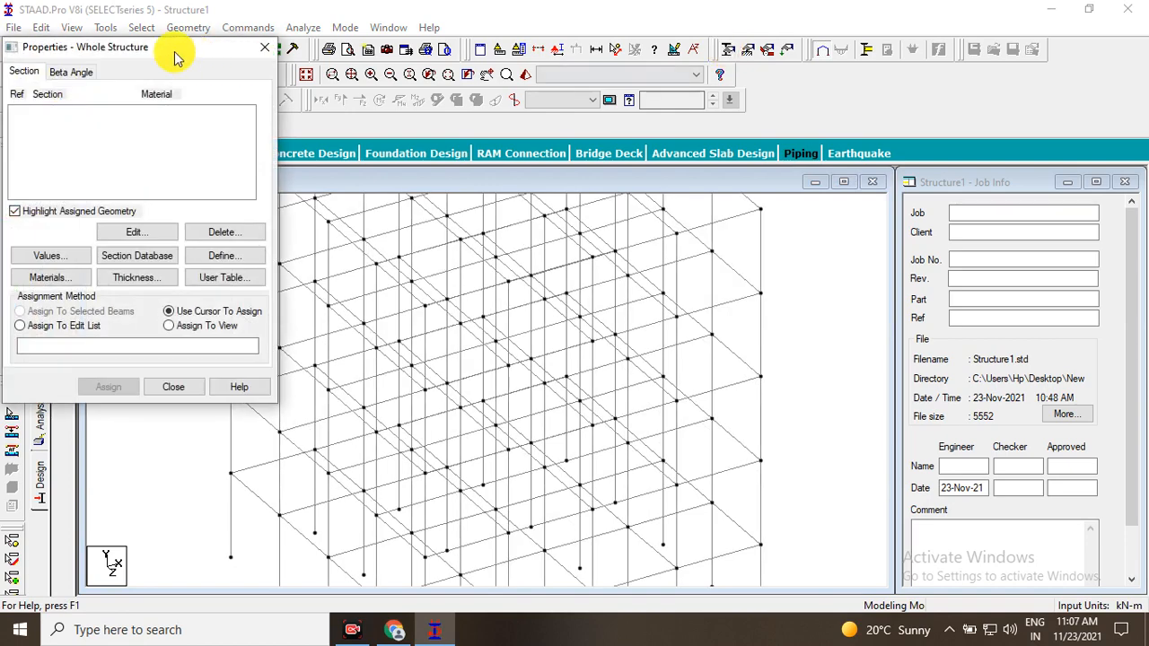
drag(176, 56, 1020, 178)
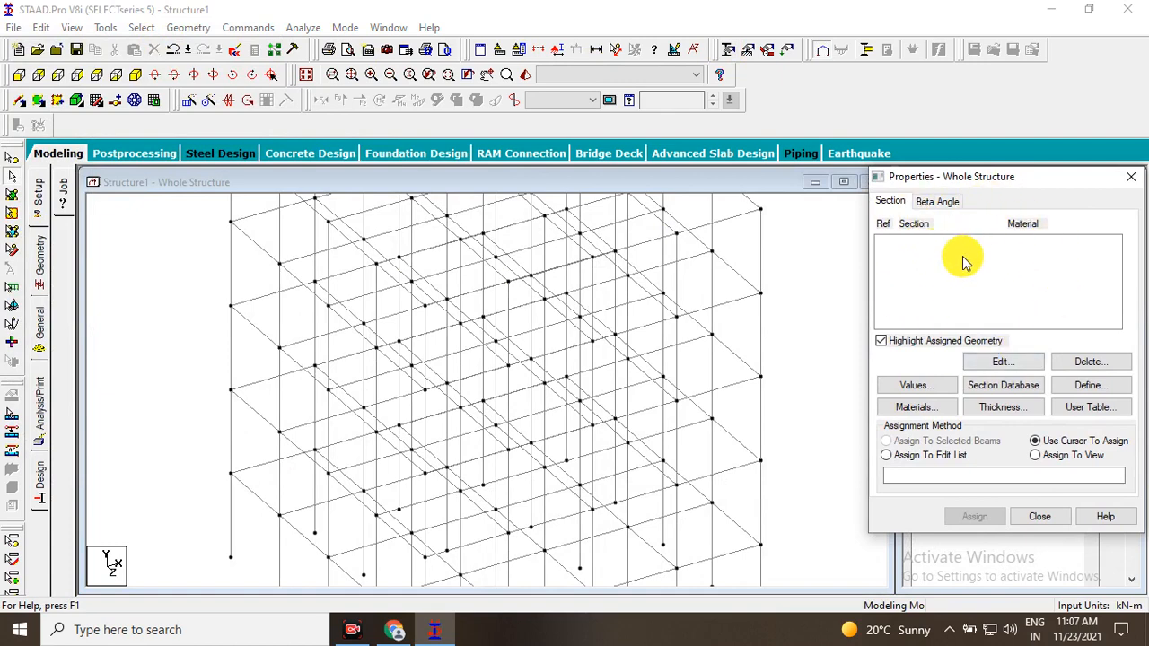
click(934, 206)
click(896, 201)
click(936, 205)
click(899, 202)
click(929, 205)
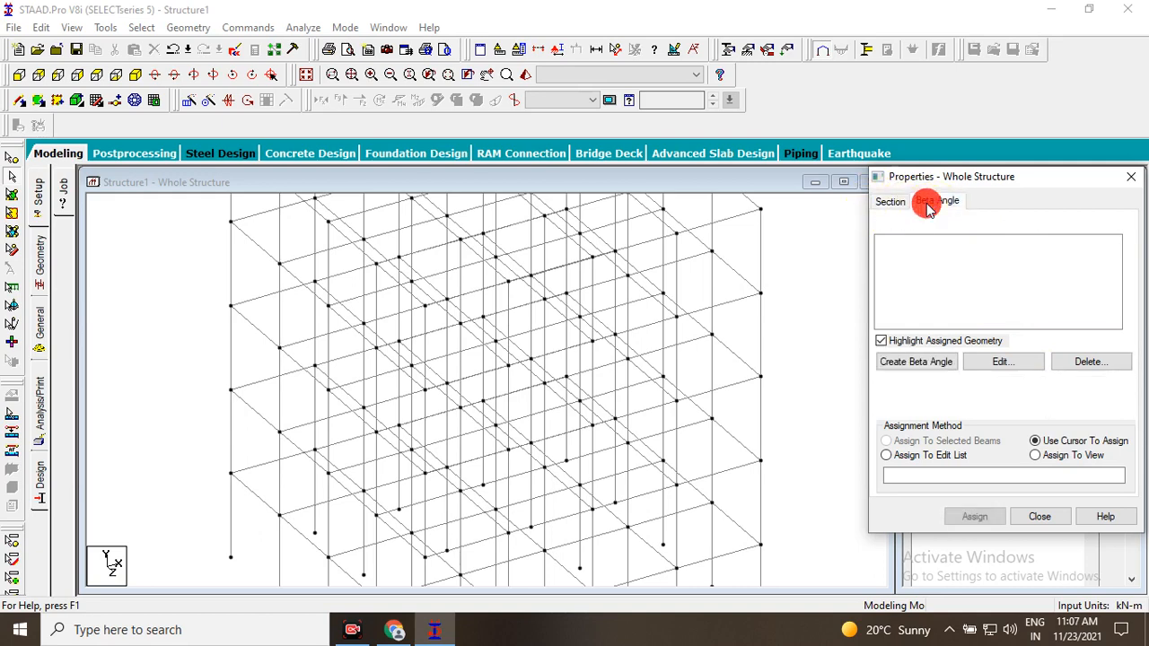
click(893, 203)
click(931, 202)
click(896, 203)
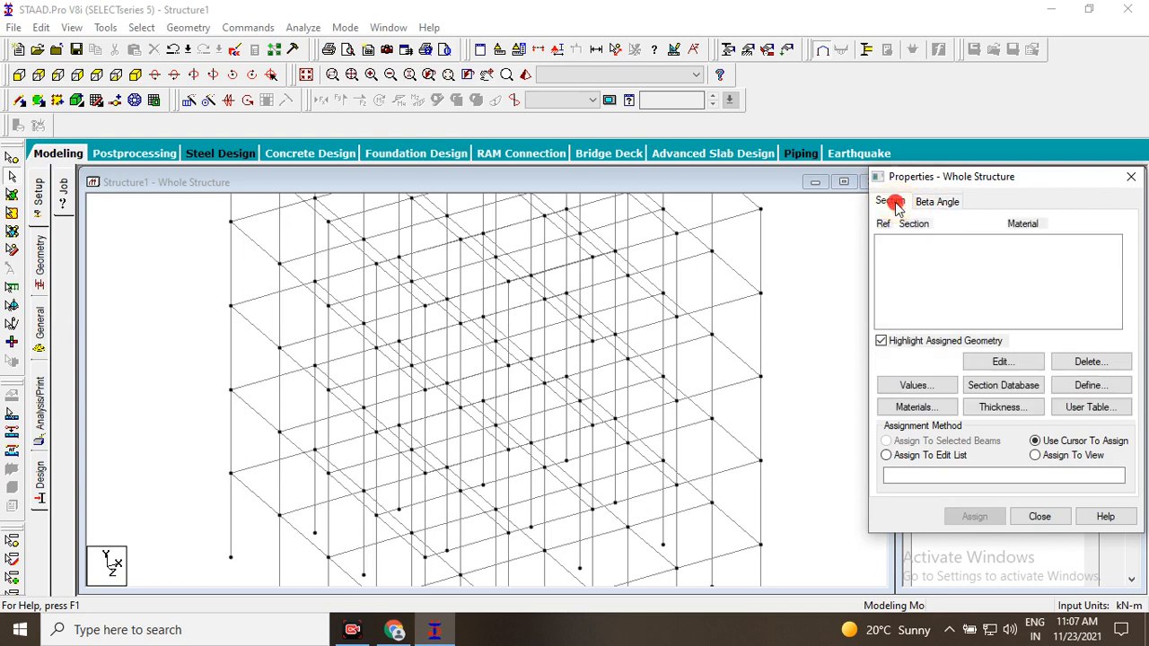
click(926, 205)
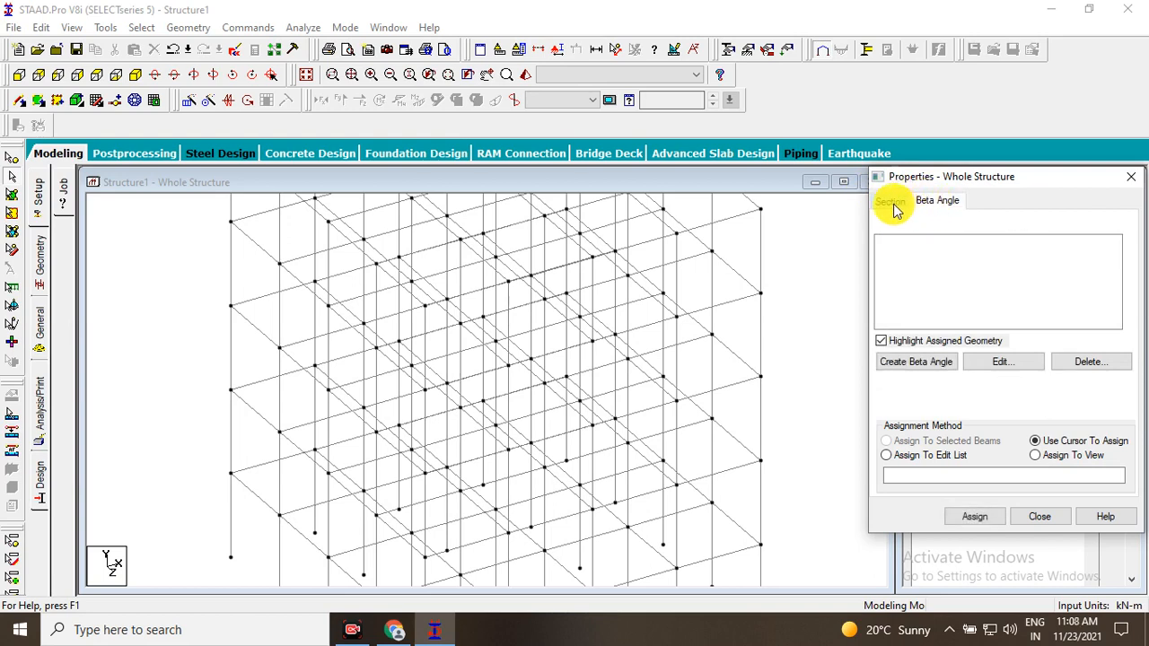
click(1129, 178)
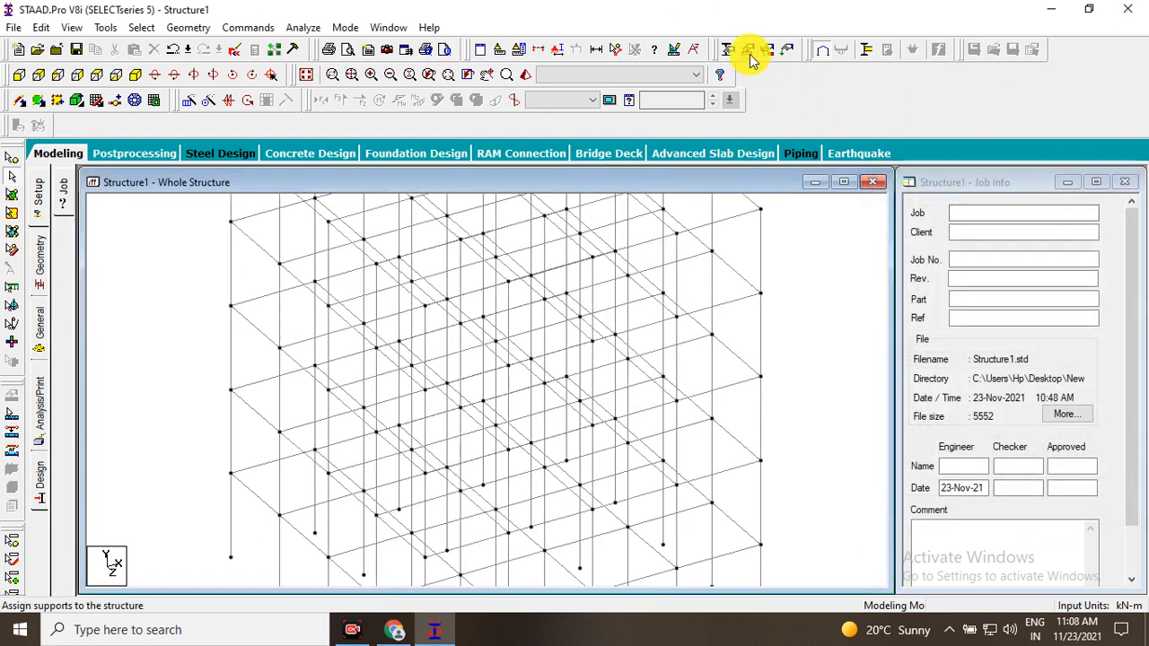
Open the support assignment settings and show the base of the frame in front view.
click(750, 58)
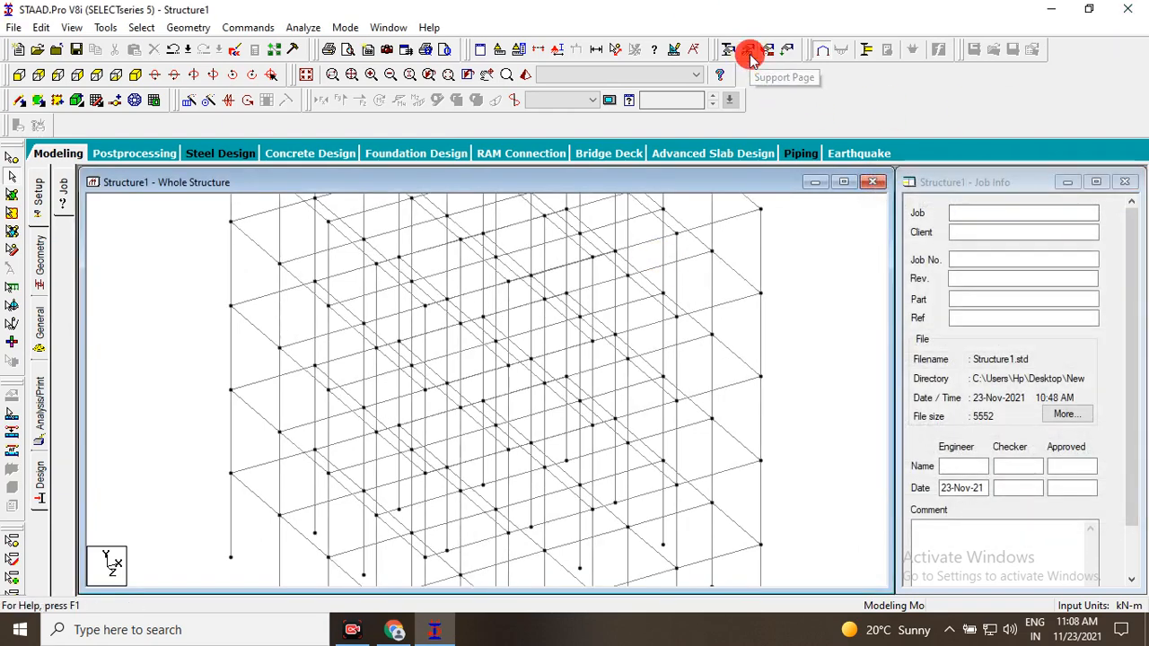
drag(132, 53, 944, 238)
scroll(654, 318, up, 2)
scroll(615, 378, up, 1)
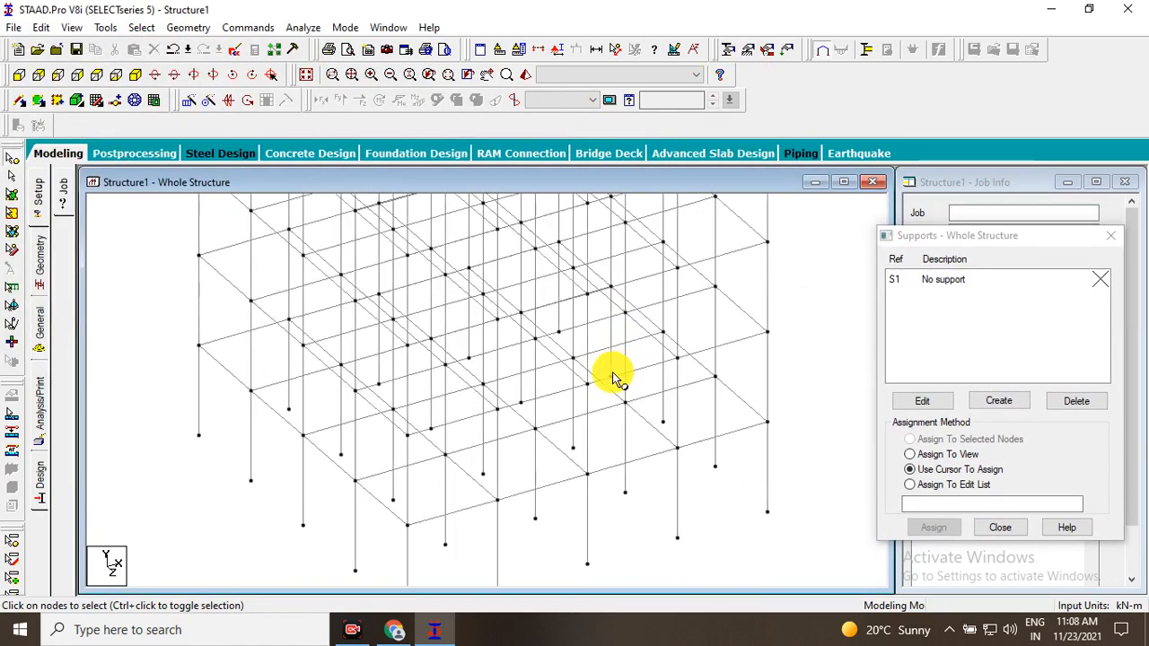
middle_drag(614, 378, 617, 287)
click(20, 73)
middle_drag(311, 251, 298, 185)
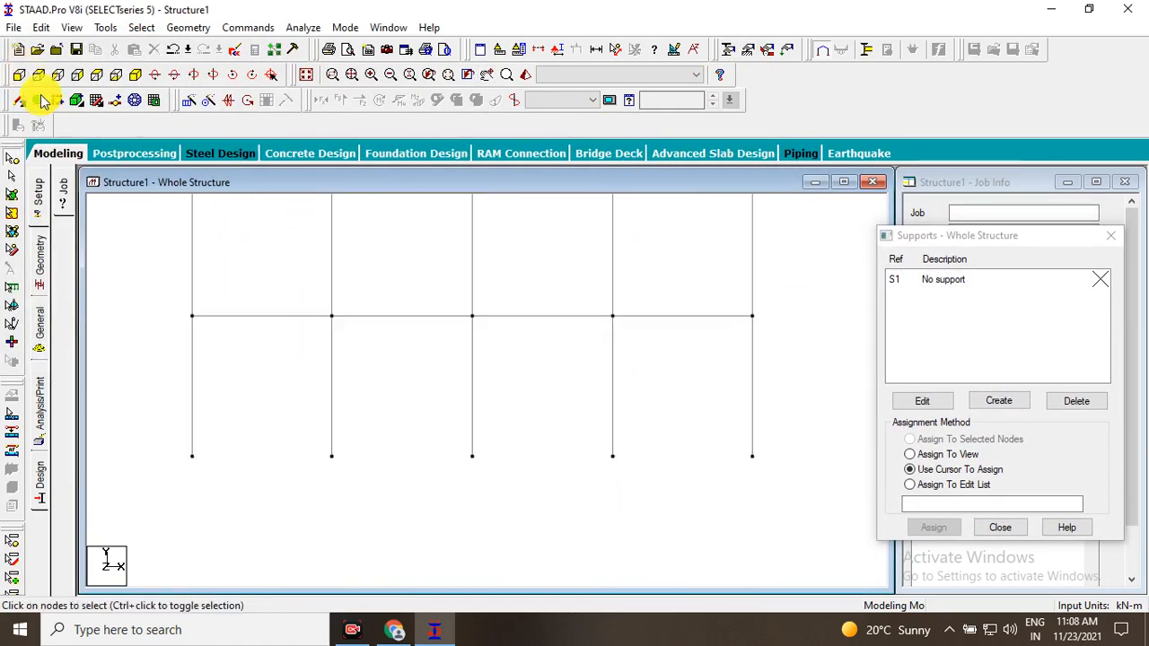
click(17, 76)
middle_drag(251, 240, 252, 198)
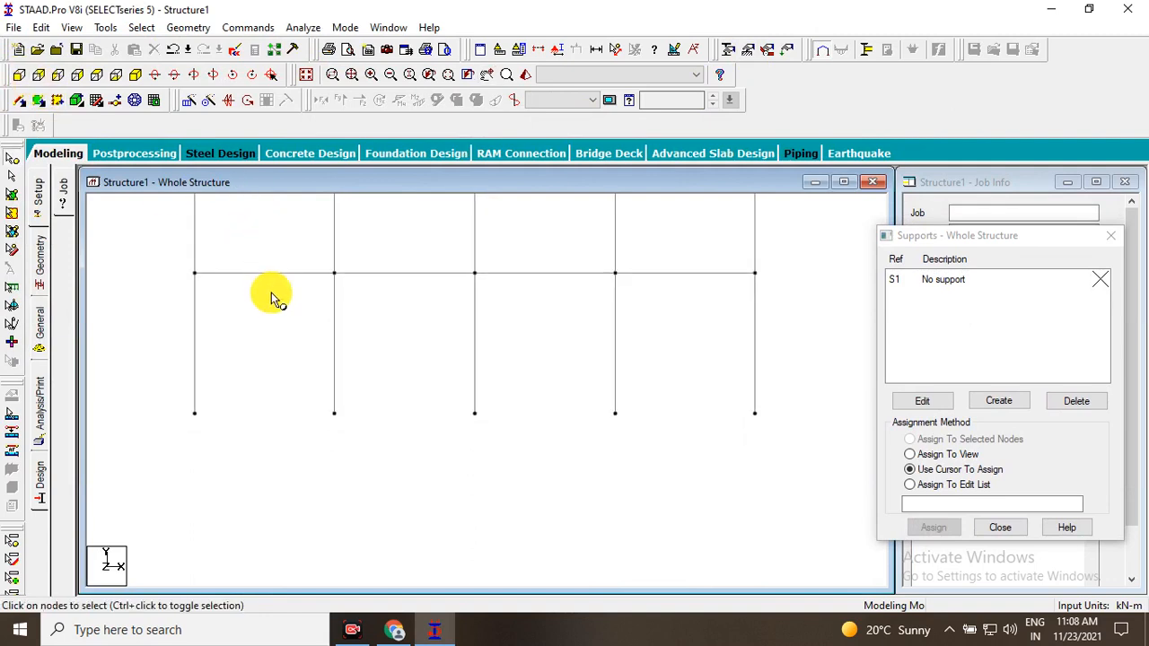
Select all column base nodes of the frame and close the support settings without assigning a support.
drag(177, 377, 780, 431)
drag(120, 374, 826, 472)
drag(173, 387, 883, 475)
drag(166, 350, 879, 499)
drag(395, 405, 788, 458)
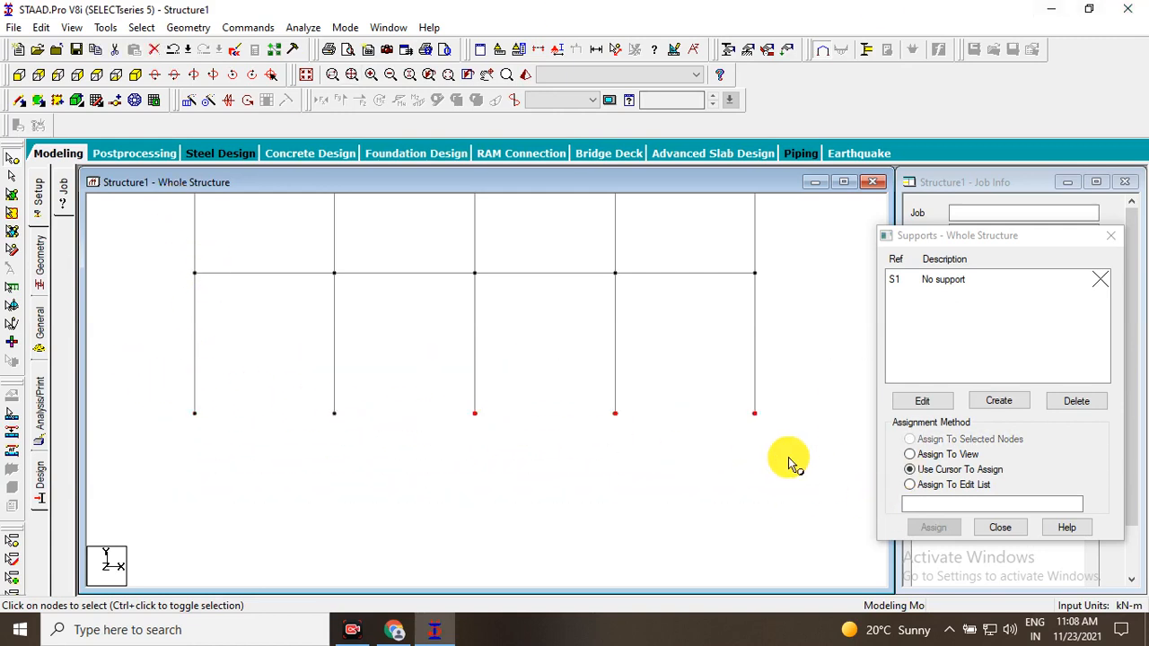
drag(182, 381, 764, 466)
drag(165, 365, 718, 449)
drag(177, 352, 824, 471)
scroll(839, 397, down, 1)
scroll(759, 385, up, 2)
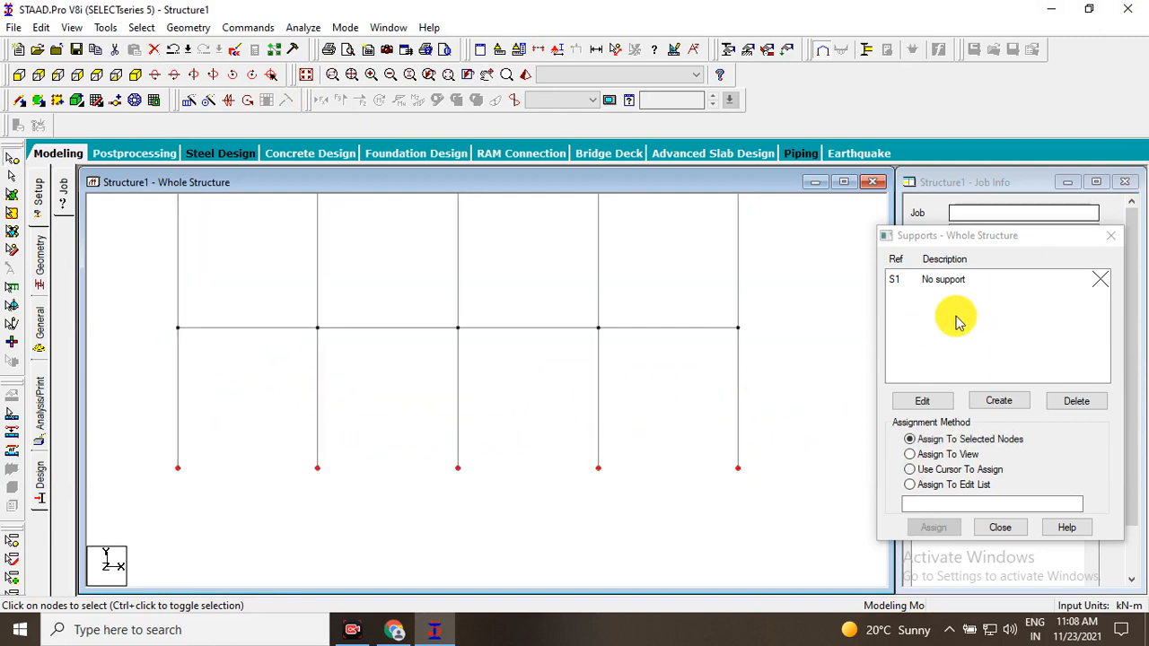
click(1110, 239)
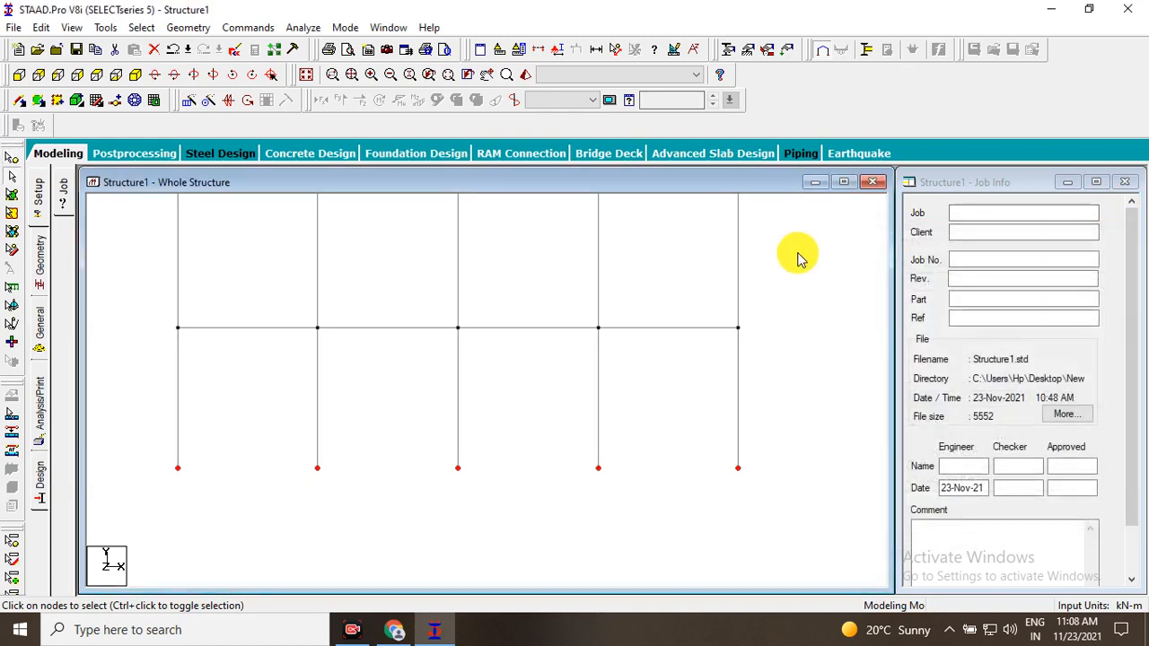
Review the beam specification options for Release, Inactive, Tension and Compression without adding a specification.
click(761, 52)
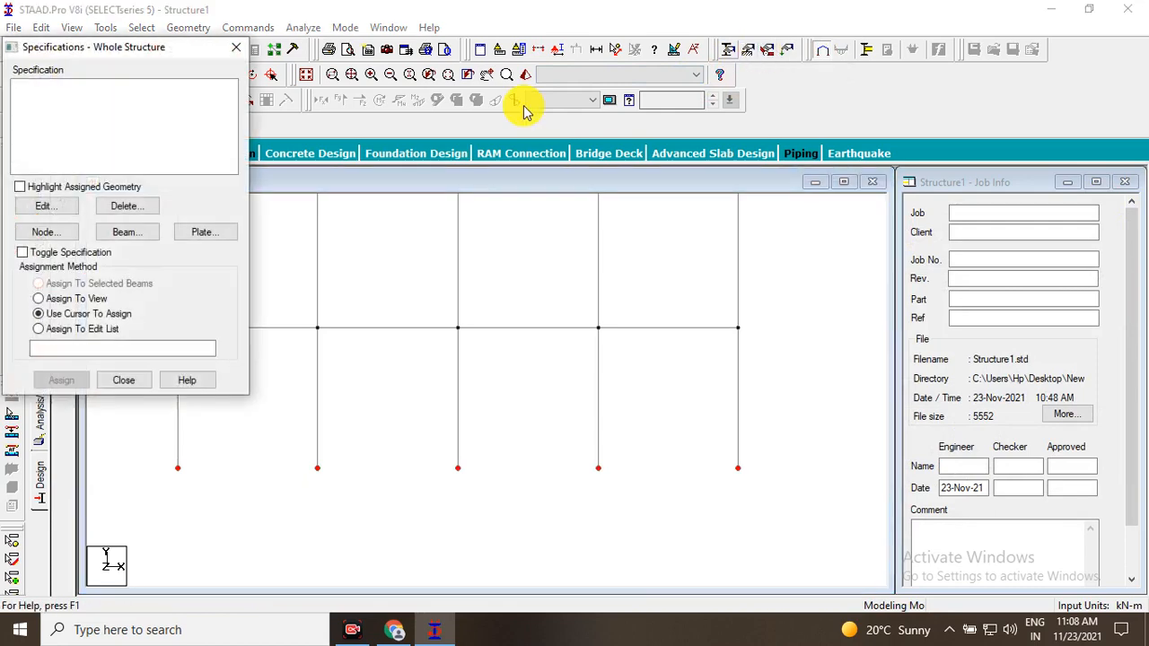
drag(99, 54, 429, 97)
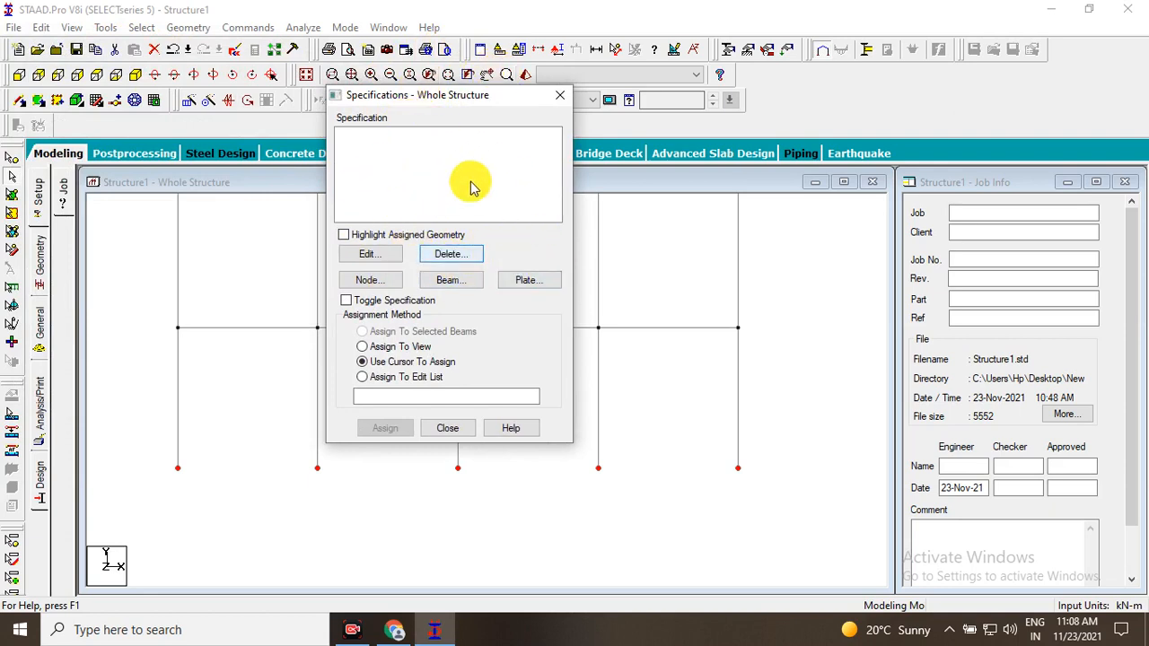
click(442, 283)
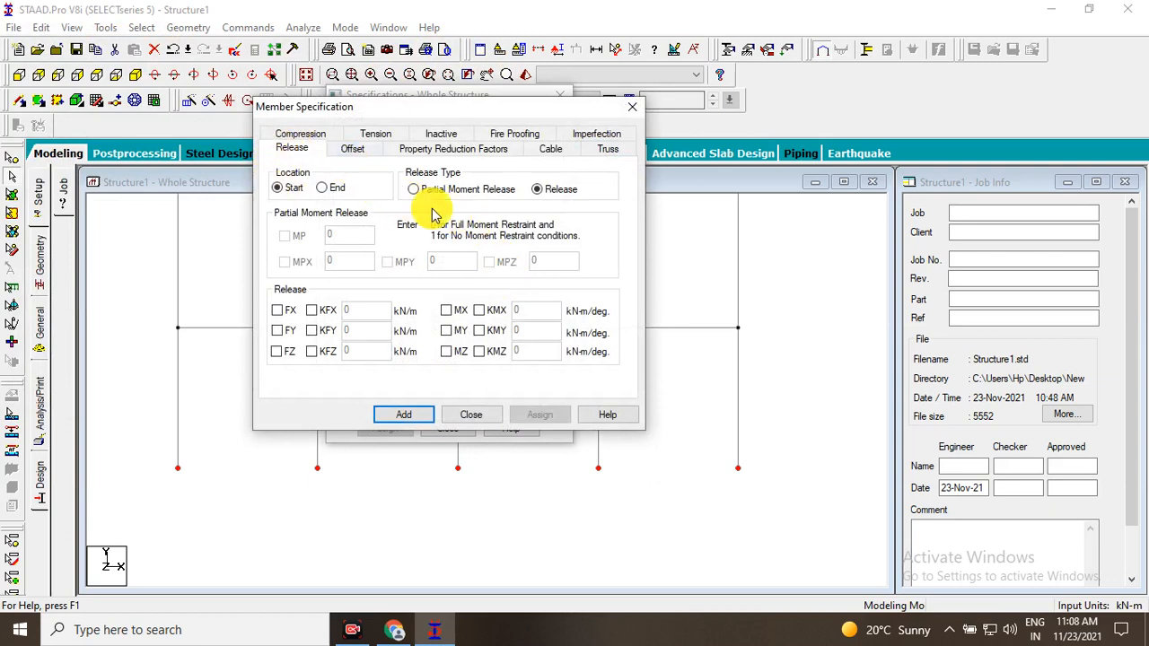
click(438, 136)
click(371, 134)
click(323, 135)
click(633, 109)
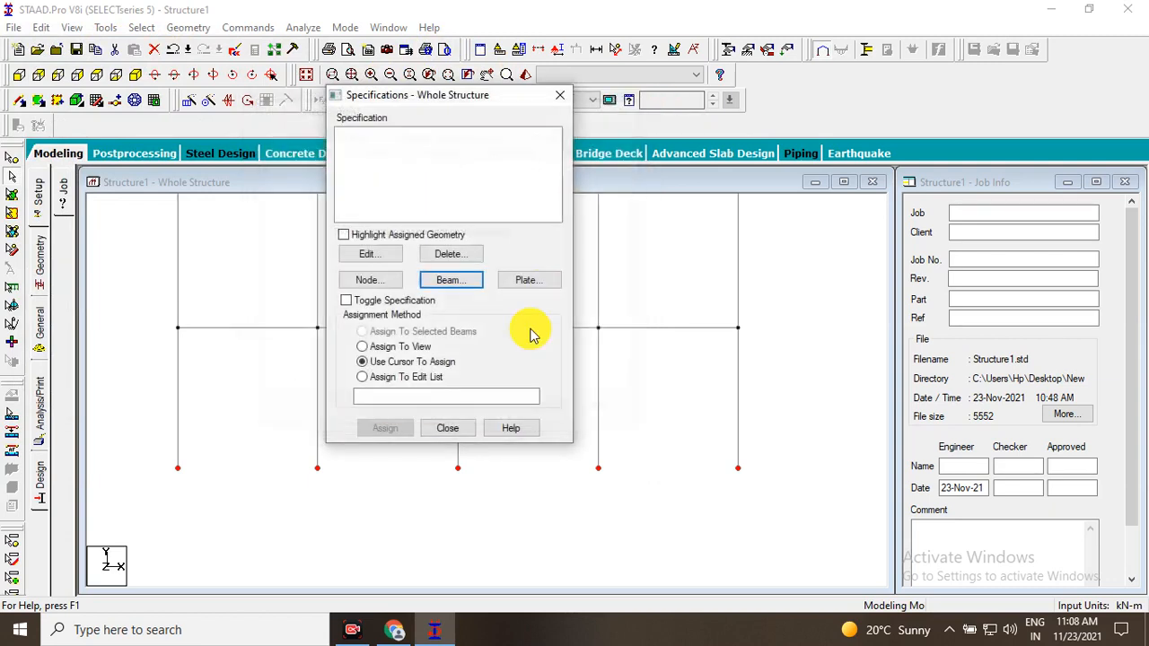
click(476, 427)
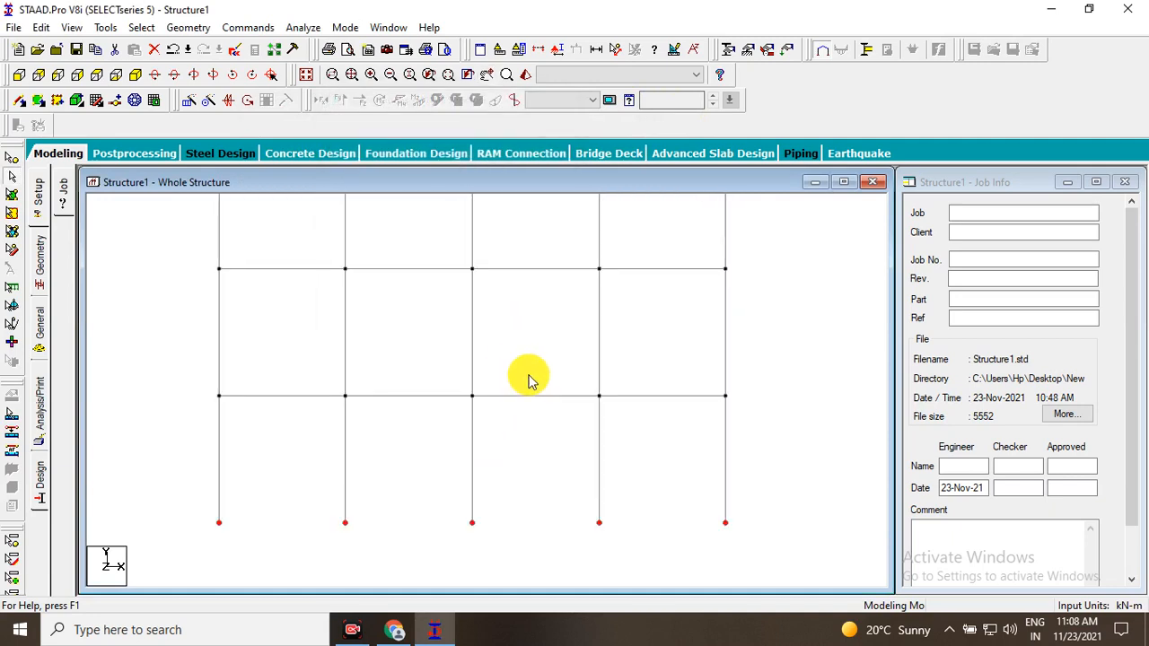
Clear the base node selection and examine the load types listed under Definitions in the load settings.
middle_drag(826, 299, 819, 320)
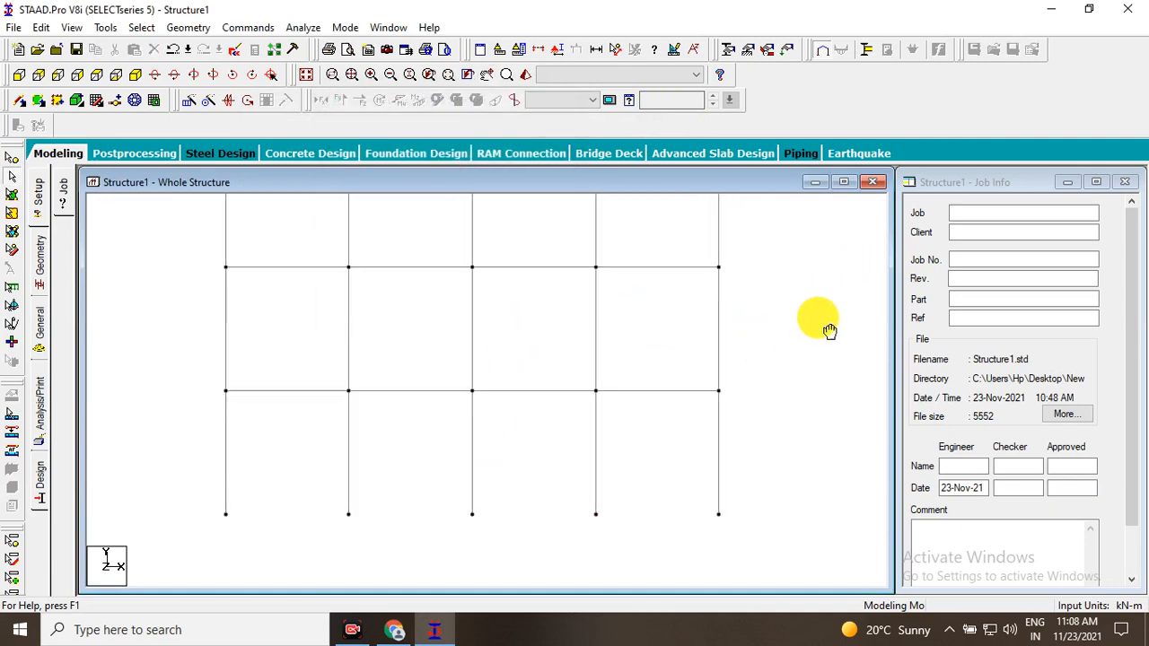
click(784, 54)
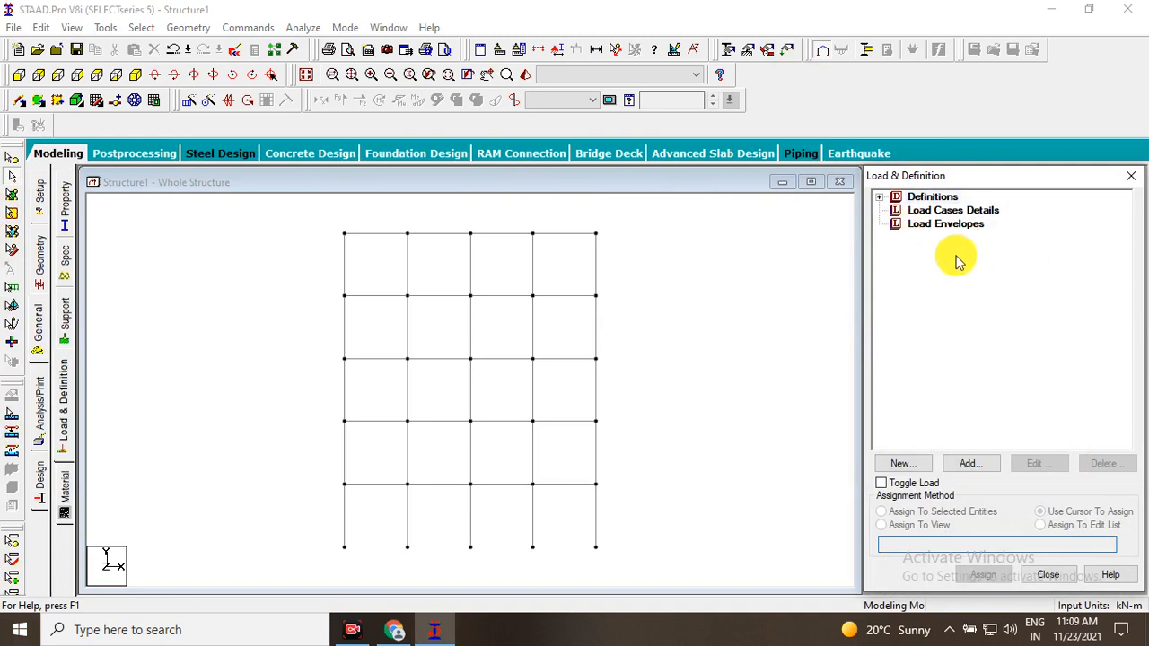
click(882, 199)
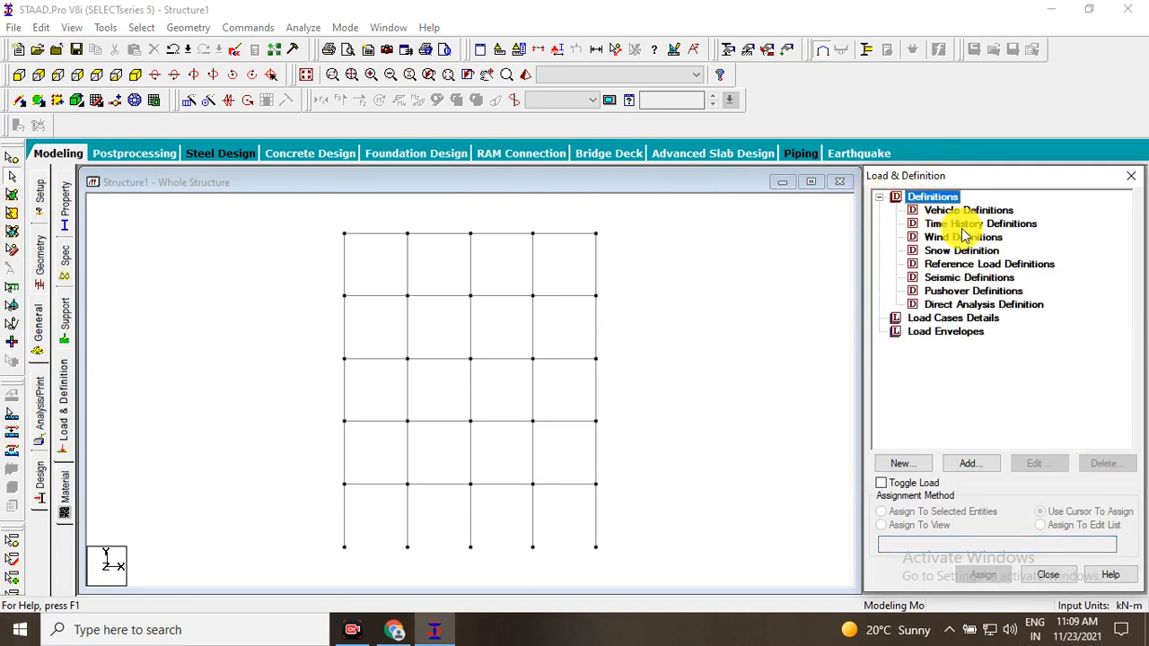
click(1131, 176)
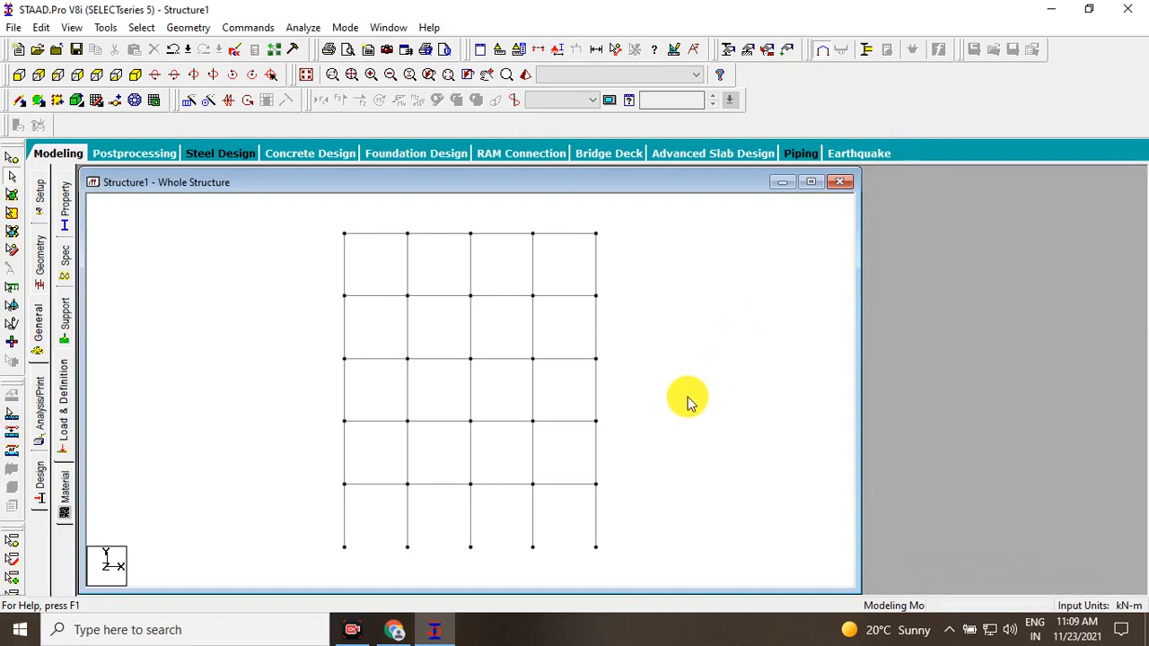